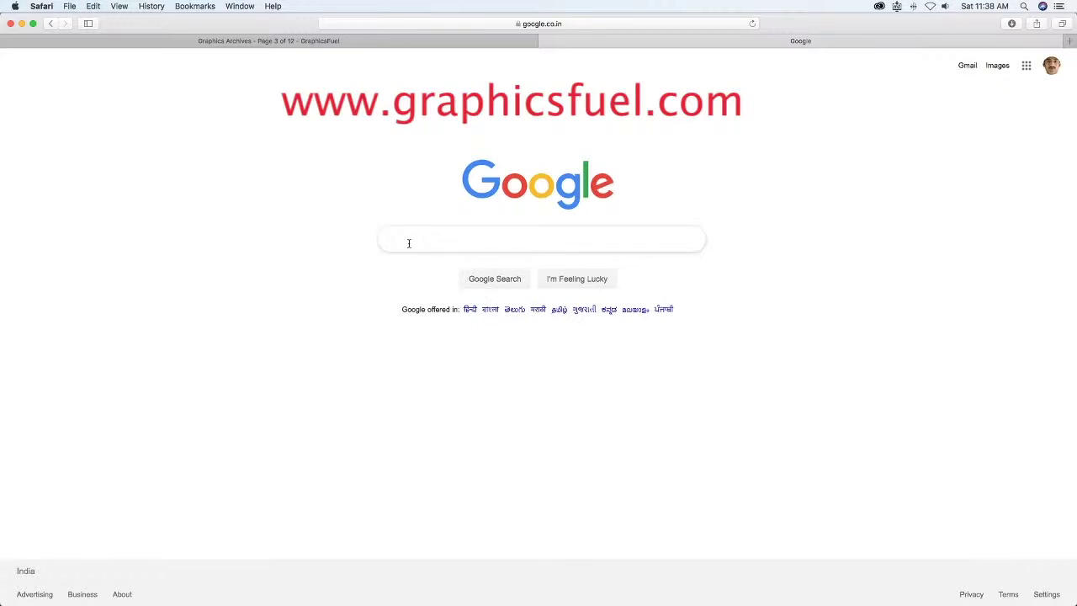
- Search Google for 'graphicsfuel' and open the GraphicsFuel homepage
{"action": "type", "text": "graphicsfuel"}
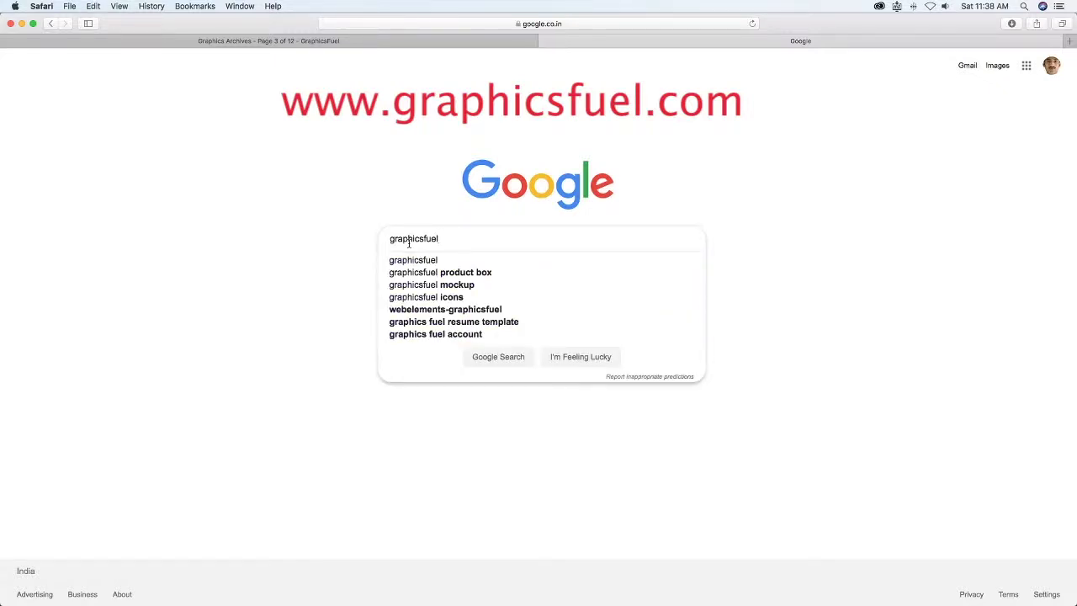
{"action": "key", "text": "Escape"}
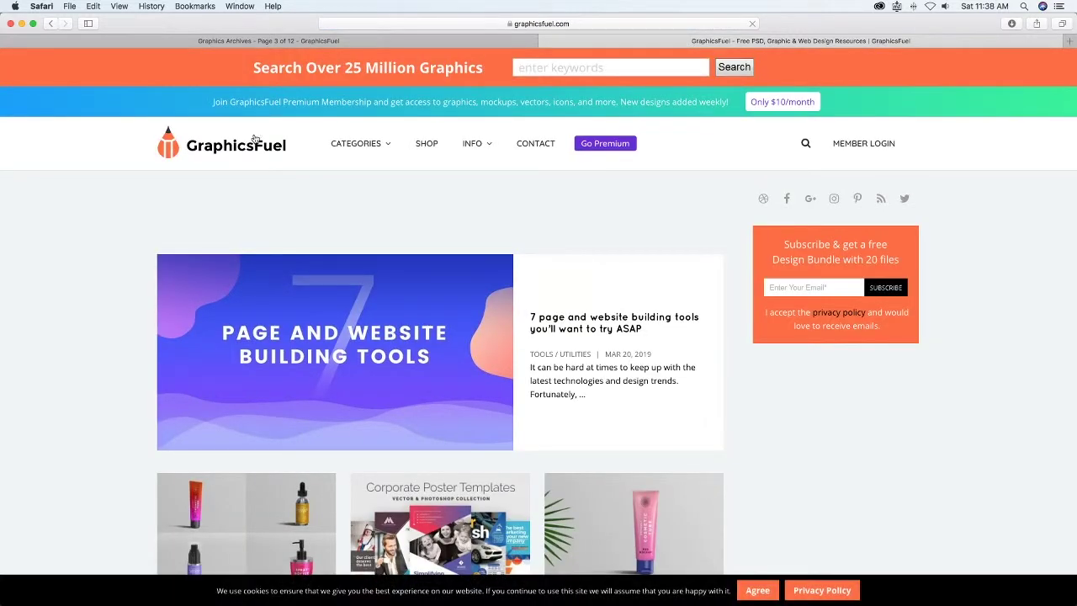
- Enter an e-mail address in the Subscribe Now popup, subscribe, and close the thank-you message
{"action": "scroll", "coordinate": [266, 169], "scroll_direction": "down", "scroll_amount": 2}
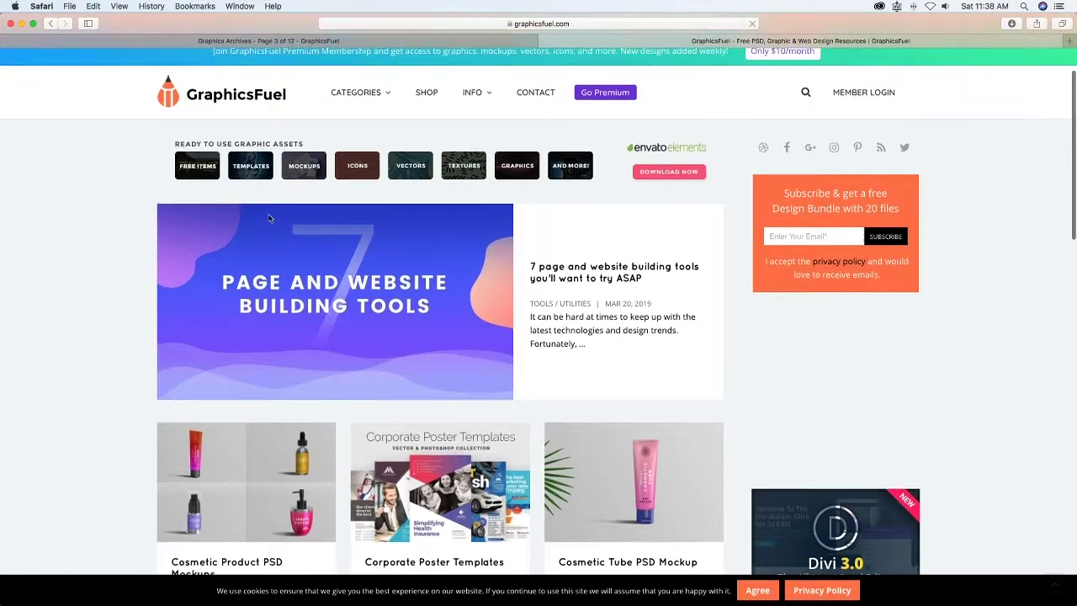
{"action": "scroll", "coordinate": [404, 152], "scroll_direction": "up", "scroll_amount": 2}
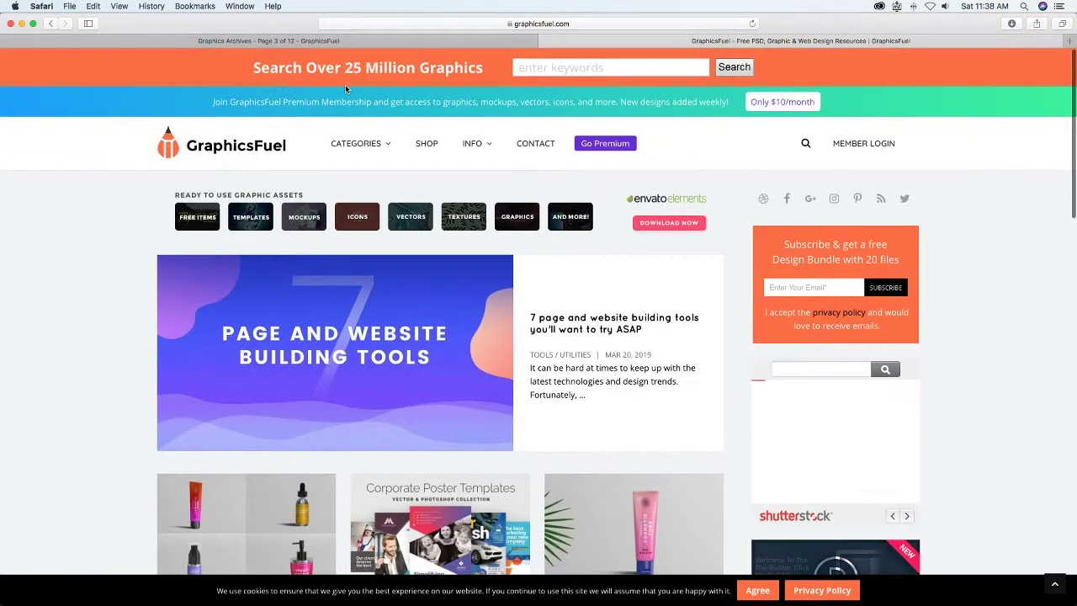
{"action": "left_click", "coordinate": [463, 372]}
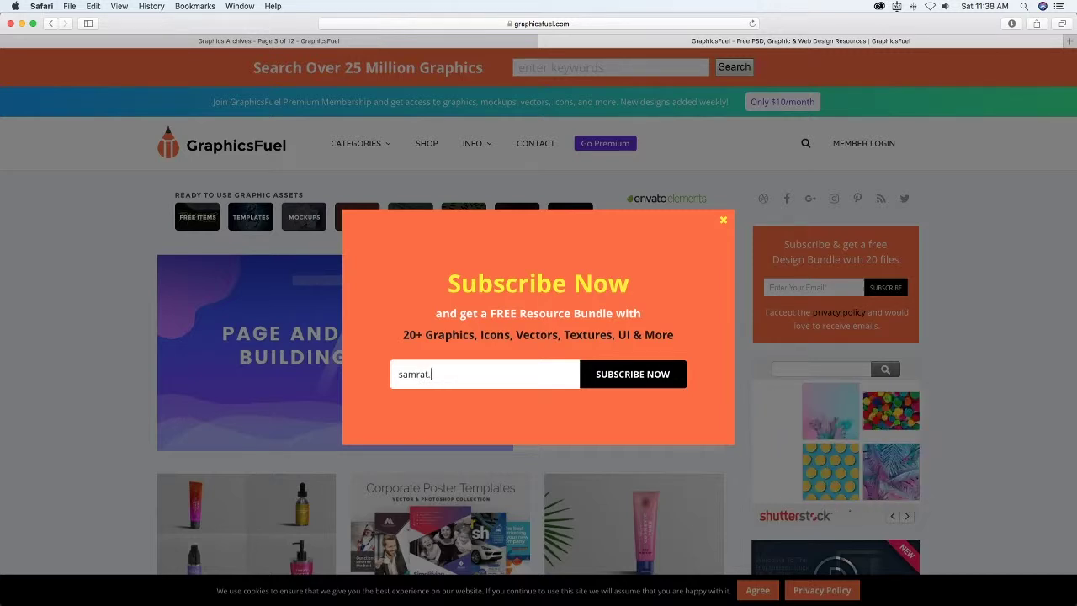
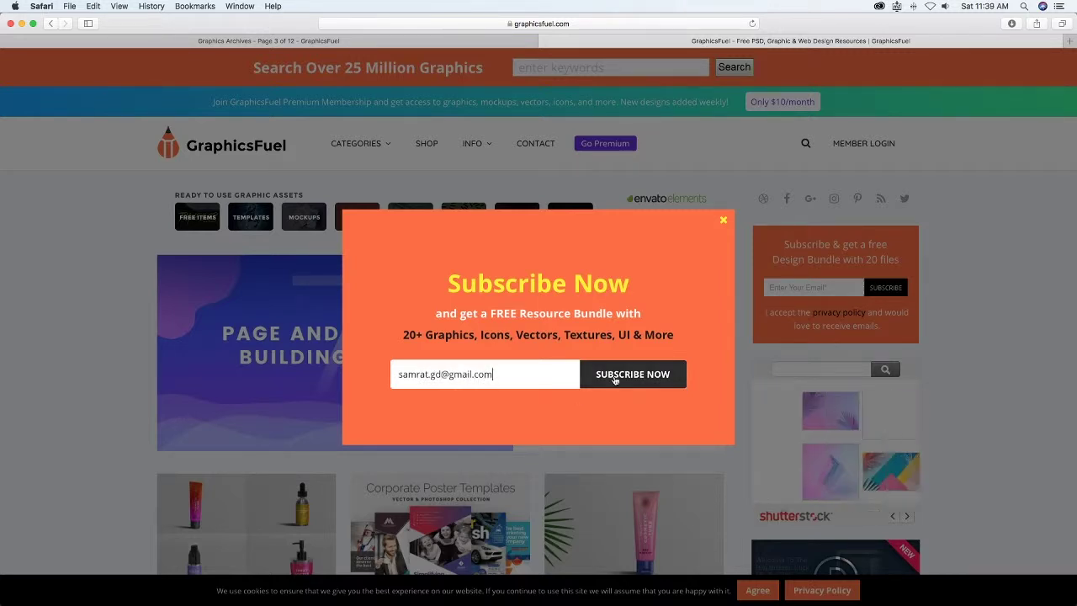
{"action": "left_click", "coordinate": [631, 374]}
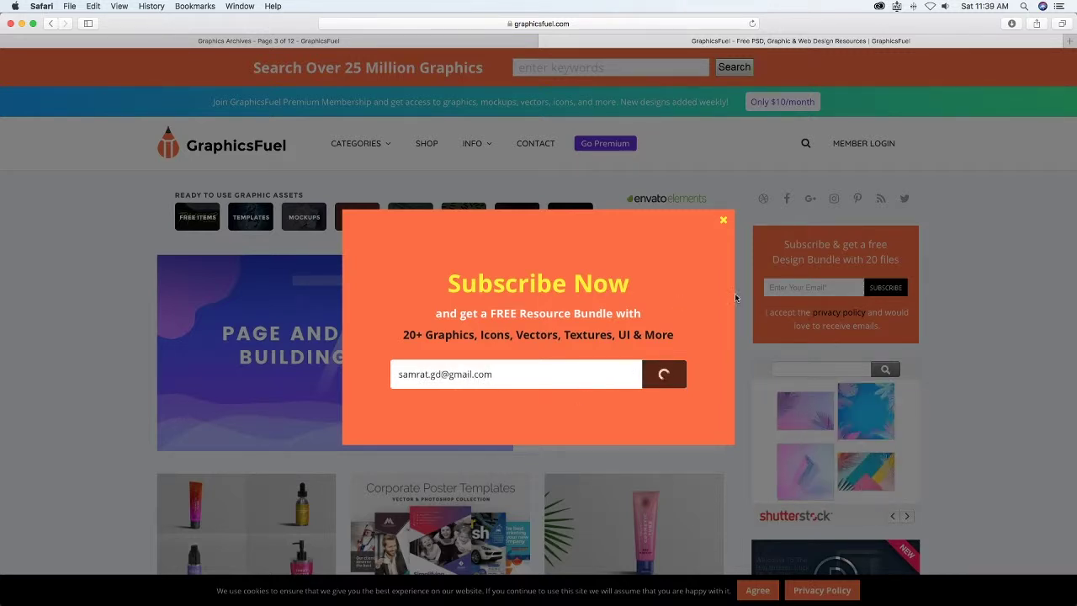
{"action": "left_click", "coordinate": [555, 357]}
{"action": "mouse_move", "coordinate": [355, 143]}
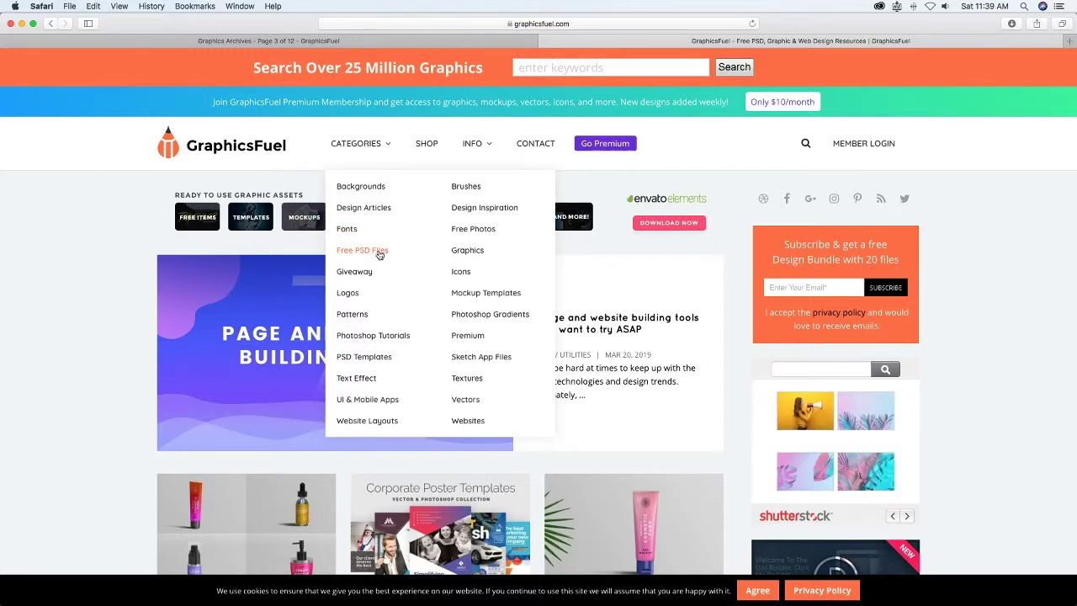
- Open the Free PSD Files archive and browse its page 2
{"action": "left_click", "coordinate": [378, 252]}
{"action": "scroll", "coordinate": [376, 278], "scroll_direction": "down", "scroll_amount": 5}
{"action": "scroll", "coordinate": [374, 288], "scroll_direction": "down", "scroll_amount": 3}
{"action": "scroll", "coordinate": [379, 295], "scroll_direction": "down", "scroll_amount": 5}
{"action": "scroll", "coordinate": [383, 298], "scroll_direction": "down", "scroll_amount": 1}
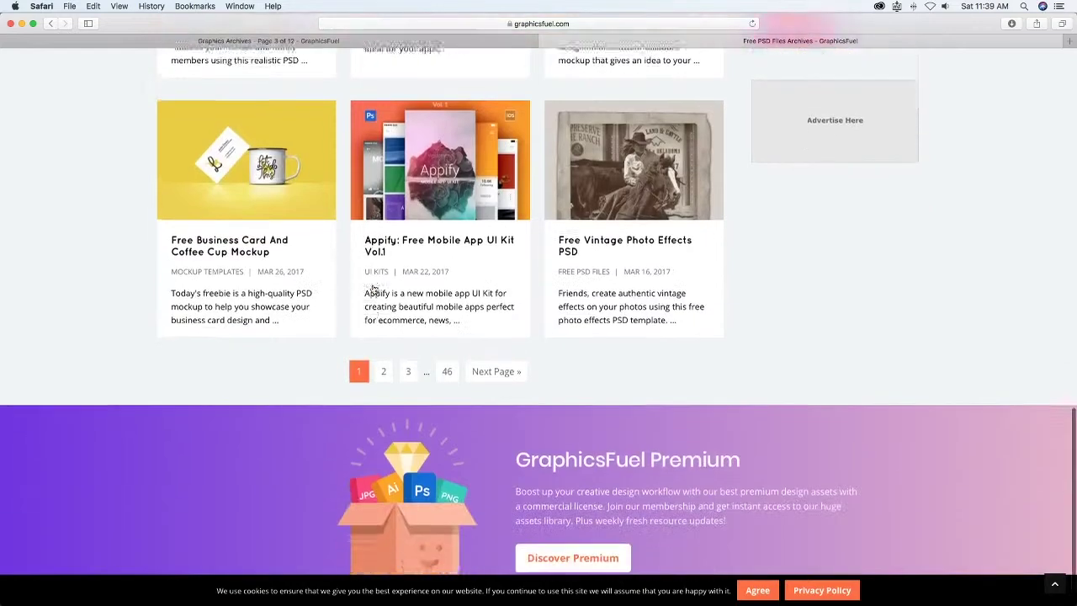
{"action": "left_click", "coordinate": [385, 328]}
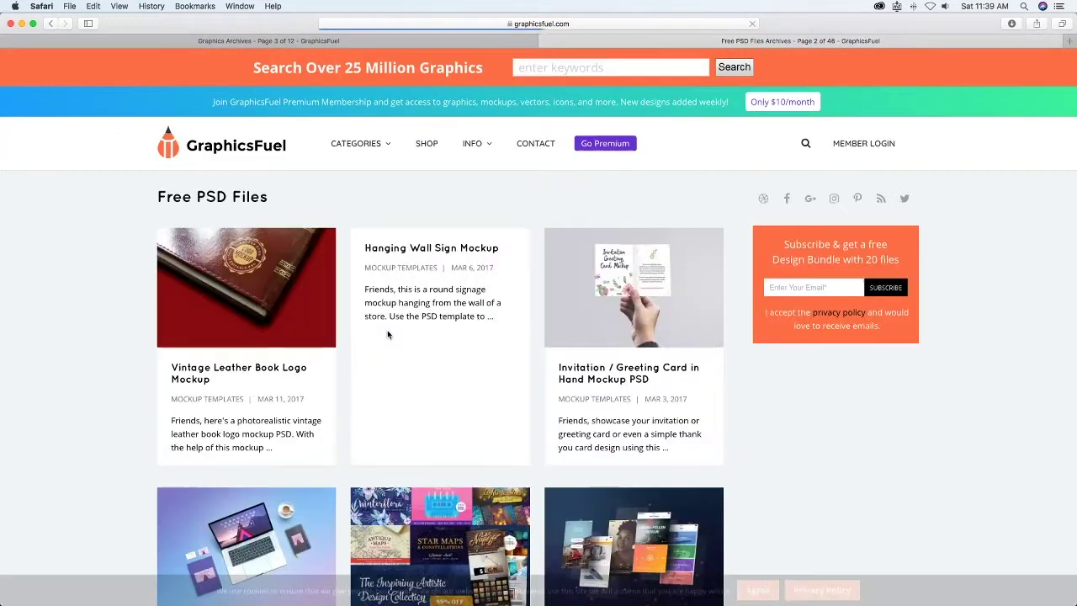
{"action": "scroll", "coordinate": [387, 334], "scroll_direction": "down", "scroll_amount": 3}
{"action": "scroll", "coordinate": [387, 334], "scroll_direction": "down", "scroll_amount": 2}
{"action": "scroll", "coordinate": [387, 334], "scroll_direction": "down", "scroll_amount": 3}
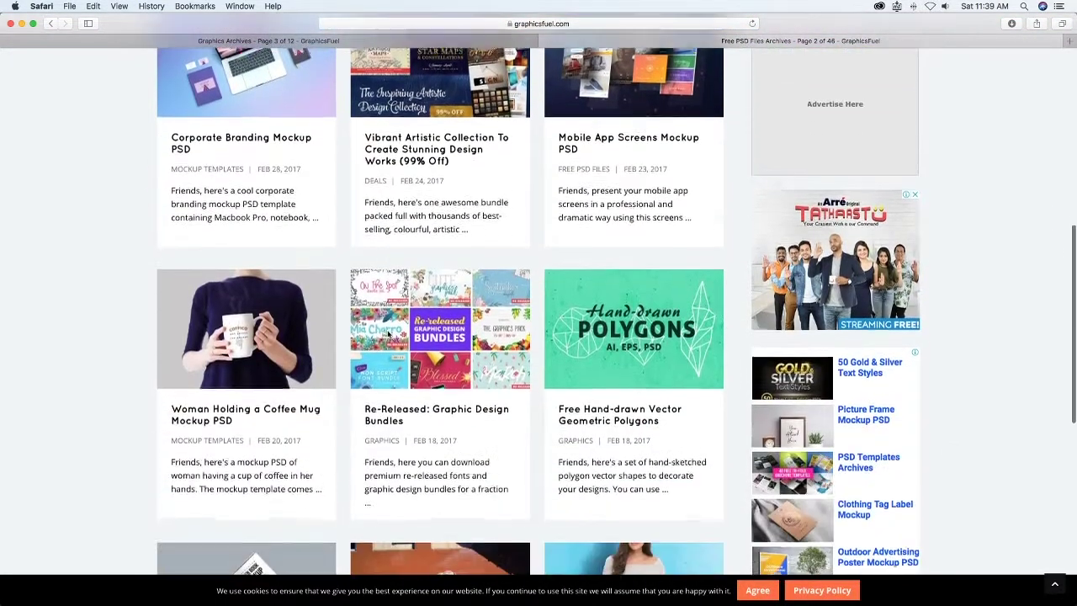
{"action": "scroll", "coordinate": [388, 335], "scroll_direction": "down", "scroll_amount": 3}
{"action": "scroll", "coordinate": [412, 361], "scroll_direction": "down", "scroll_amount": 1}
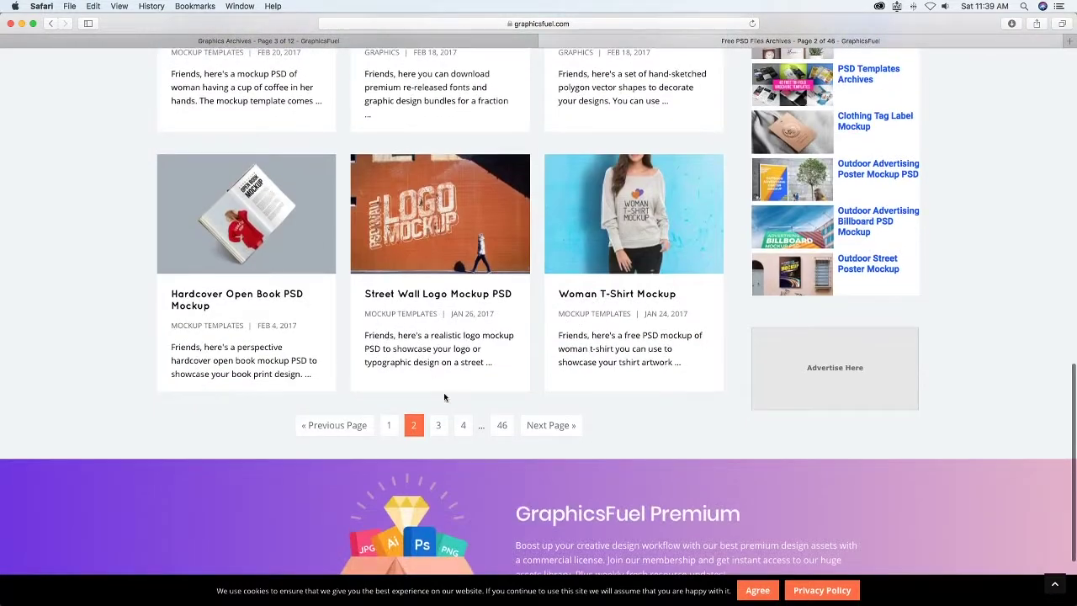
- Jump to the last archive page 46, then page back through 44 and 43
{"action": "left_click", "coordinate": [502, 425]}
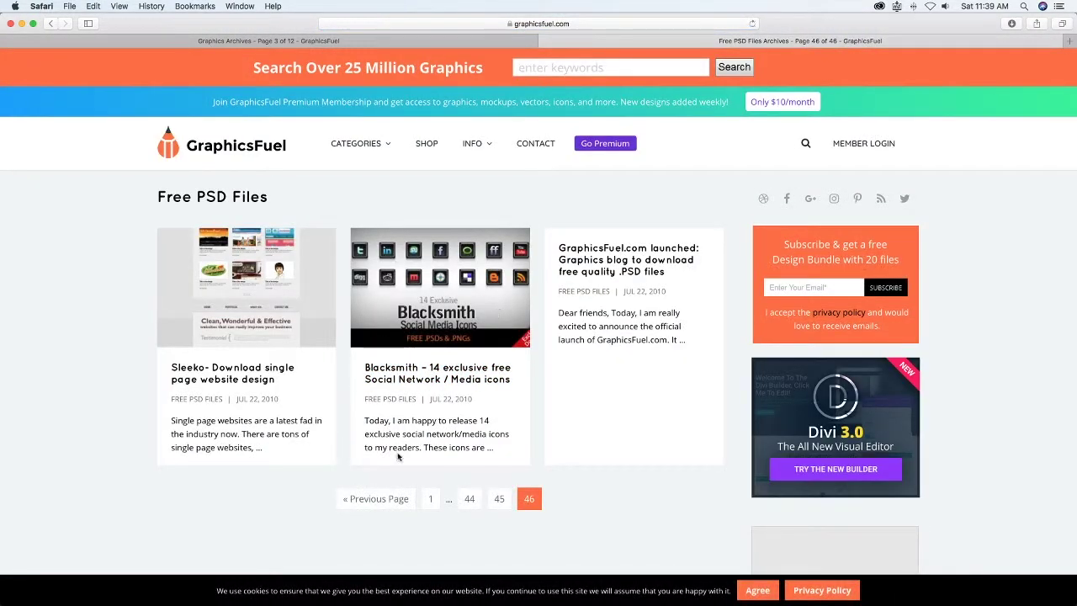
{"action": "left_click", "coordinate": [467, 500]}
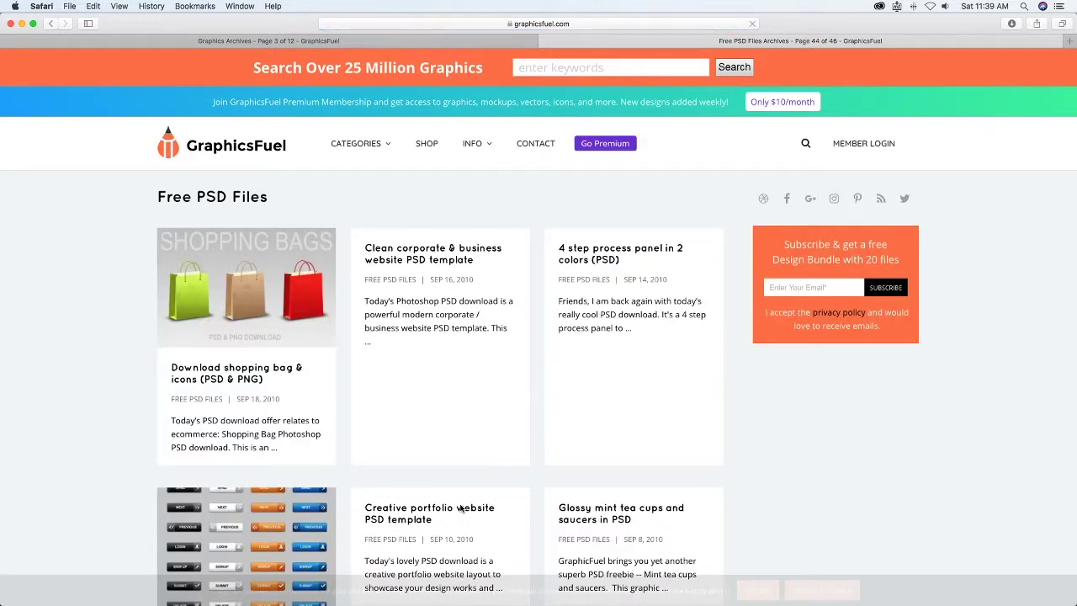
{"action": "scroll", "coordinate": [493, 385], "scroll_direction": "down", "scroll_amount": 3}
{"action": "scroll", "coordinate": [488, 391], "scroll_direction": "down", "scroll_amount": 2}
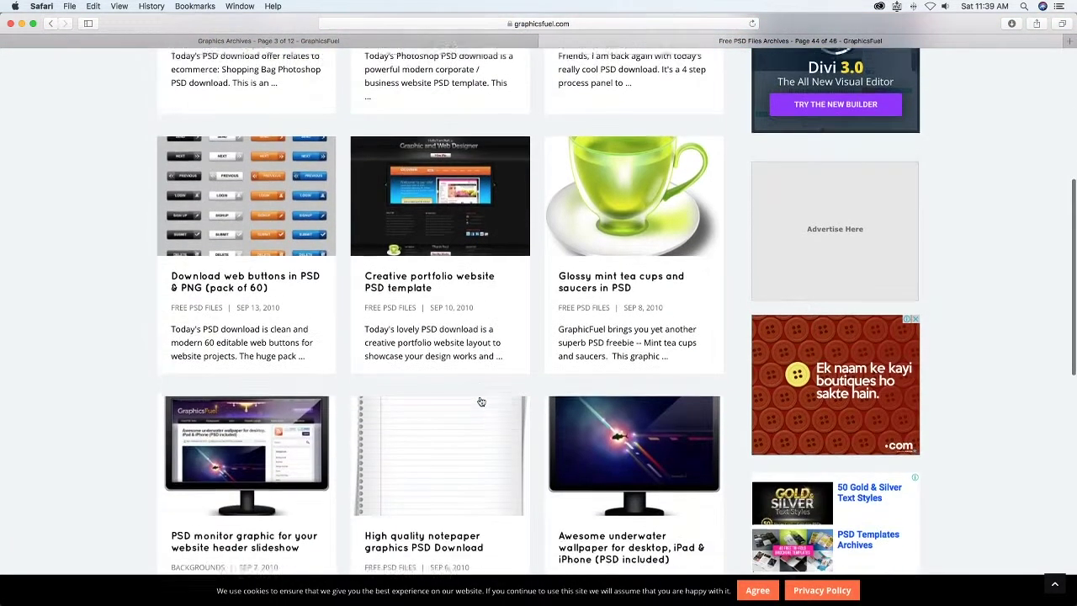
{"action": "scroll", "coordinate": [481, 401], "scroll_direction": "down", "scroll_amount": 5}
{"action": "scroll", "coordinate": [480, 402], "scroll_direction": "down", "scroll_amount": 3}
{"action": "left_click", "coordinate": [407, 304]}
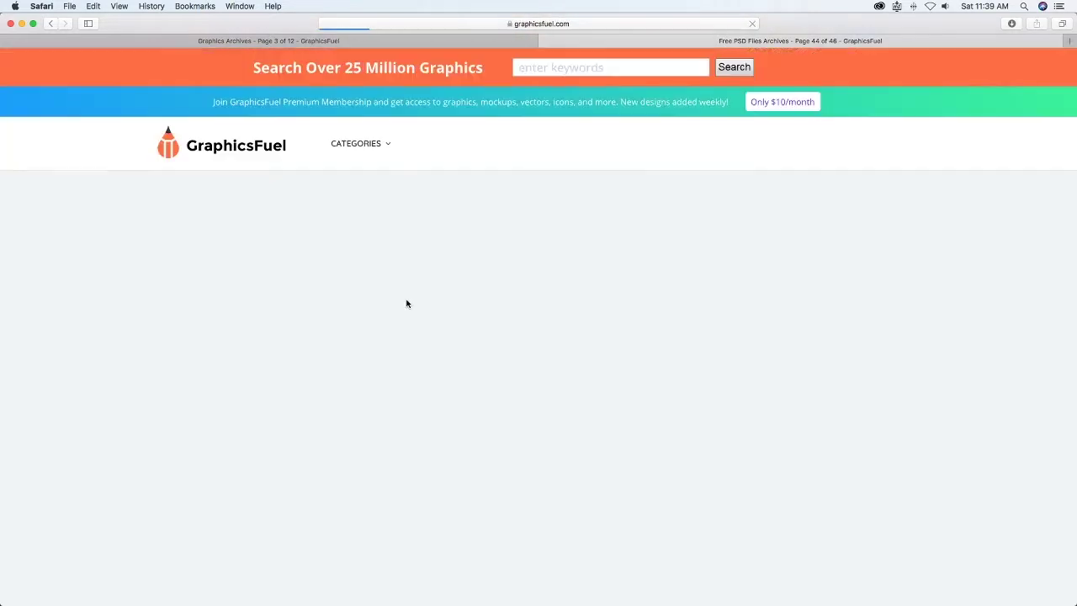
{"action": "scroll", "coordinate": [407, 304], "scroll_direction": "down", "scroll_amount": 3}
{"action": "scroll", "coordinate": [406, 303], "scroll_direction": "down", "scroll_amount": 5}
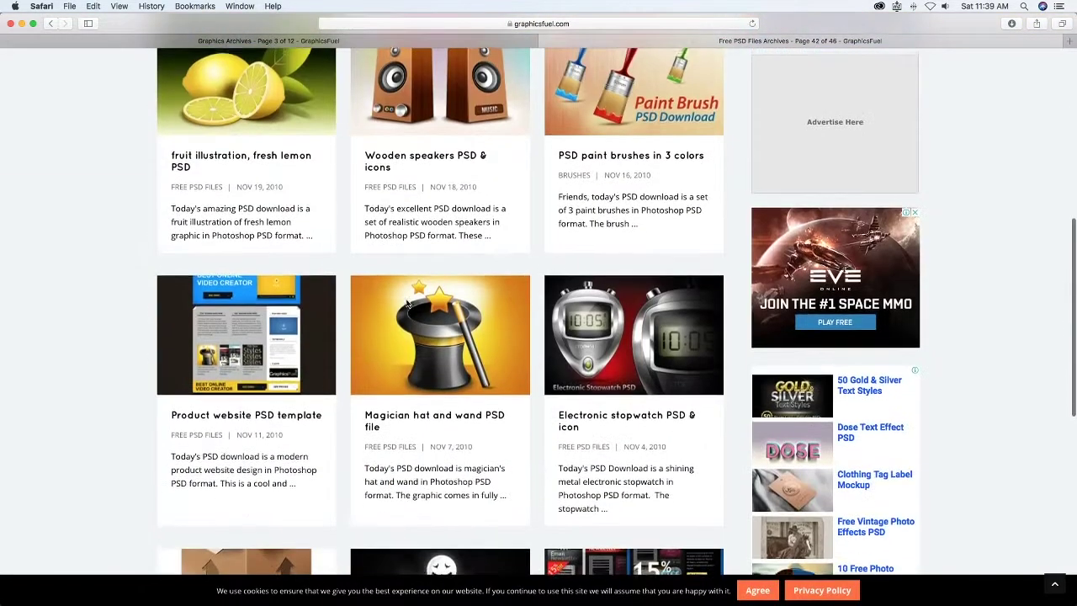
{"action": "scroll", "coordinate": [407, 304], "scroll_direction": "down", "scroll_amount": 5}
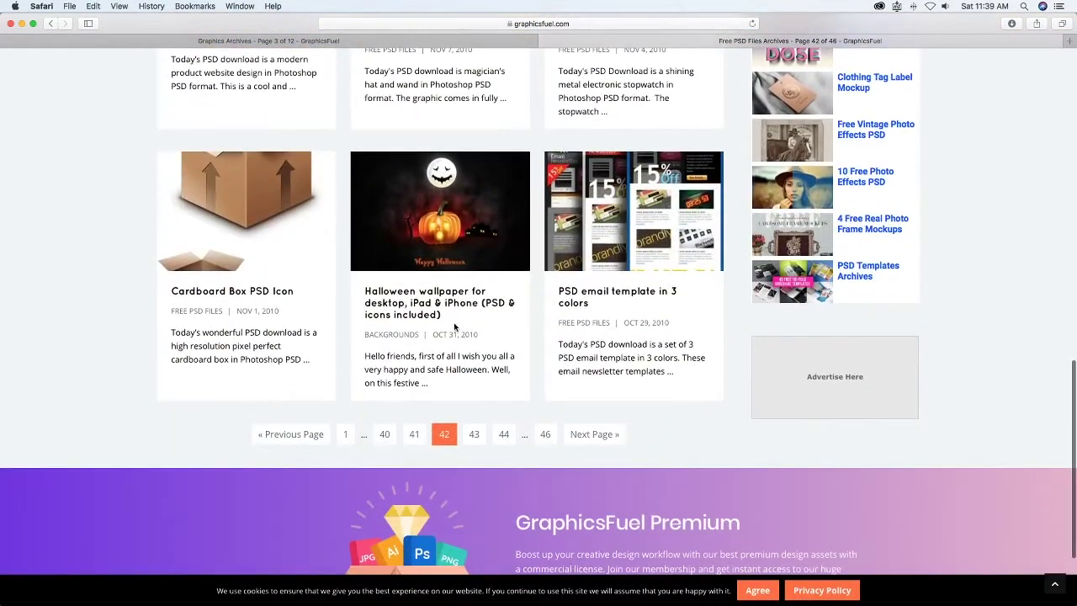
- Go to archive page 40 and scroll through its older listings
{"action": "left_click", "coordinate": [378, 434]}
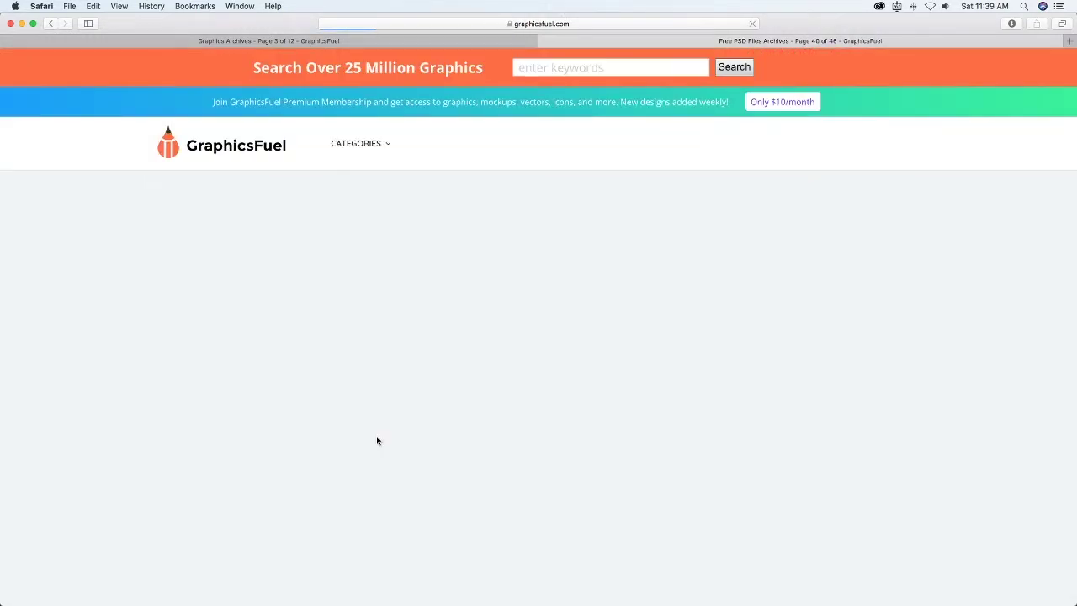
{"action": "scroll", "coordinate": [378, 439], "scroll_direction": "down", "scroll_amount": 1}
{"action": "scroll", "coordinate": [378, 439], "scroll_direction": "down", "scroll_amount": 3}
{"action": "scroll", "coordinate": [379, 439], "scroll_direction": "down", "scroll_amount": 2}
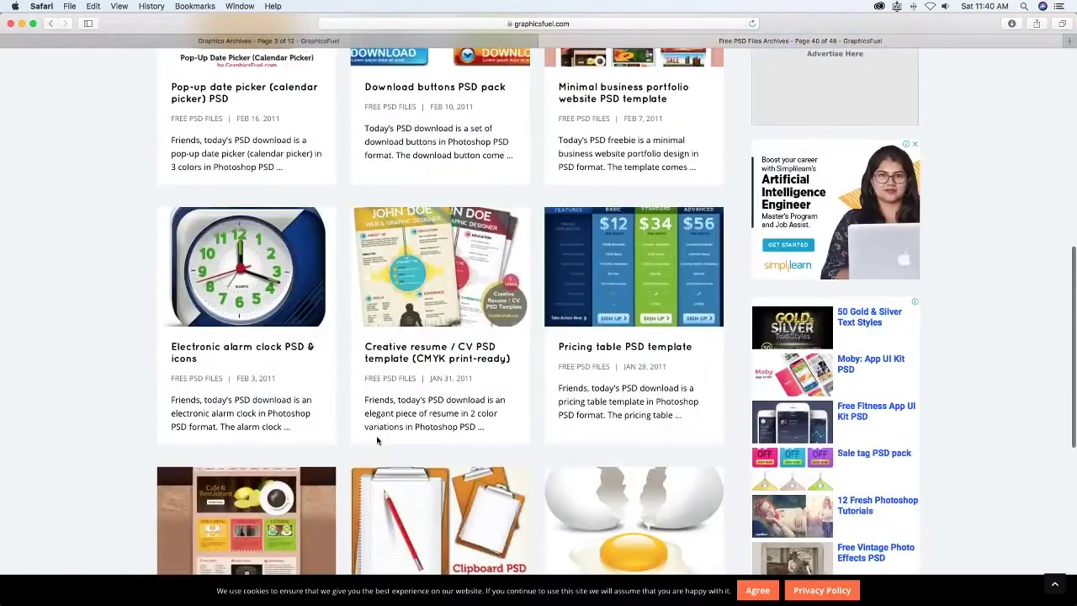
{"action": "scroll", "coordinate": [378, 440], "scroll_direction": "down", "scroll_amount": 2}
{"action": "scroll", "coordinate": [378, 439], "scroll_direction": "down", "scroll_amount": 1}
{"action": "scroll", "coordinate": [408, 362], "scroll_direction": "down", "scroll_amount": 4}
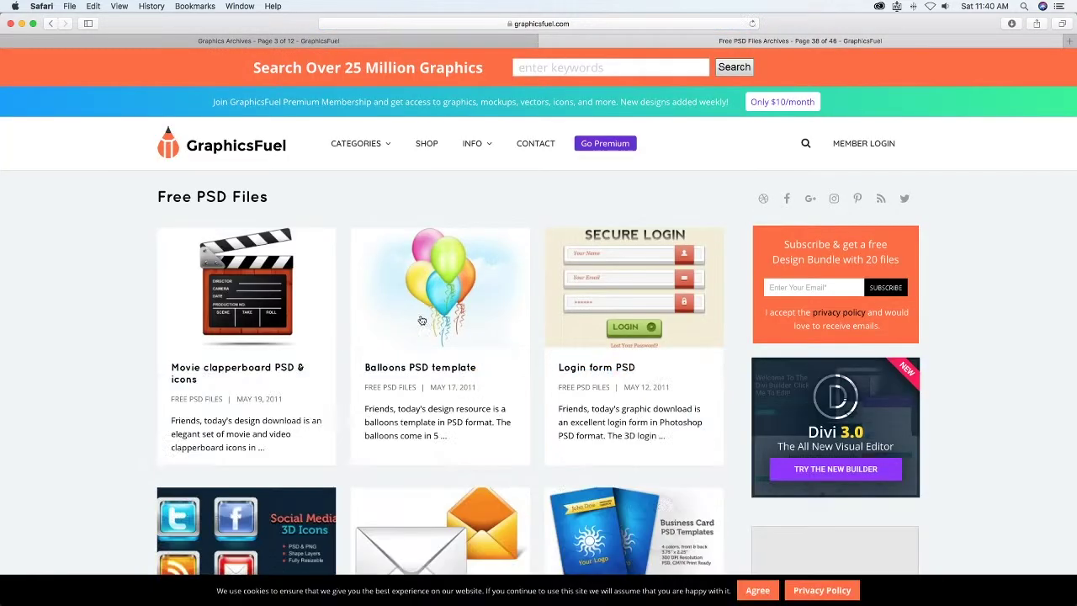
{"action": "scroll", "coordinate": [409, 370], "scroll_direction": "down", "scroll_amount": 2}
{"action": "scroll", "coordinate": [410, 371], "scroll_direction": "down", "scroll_amount": 4}
{"action": "scroll", "coordinate": [410, 371], "scroll_direction": "down", "scroll_amount": 2}
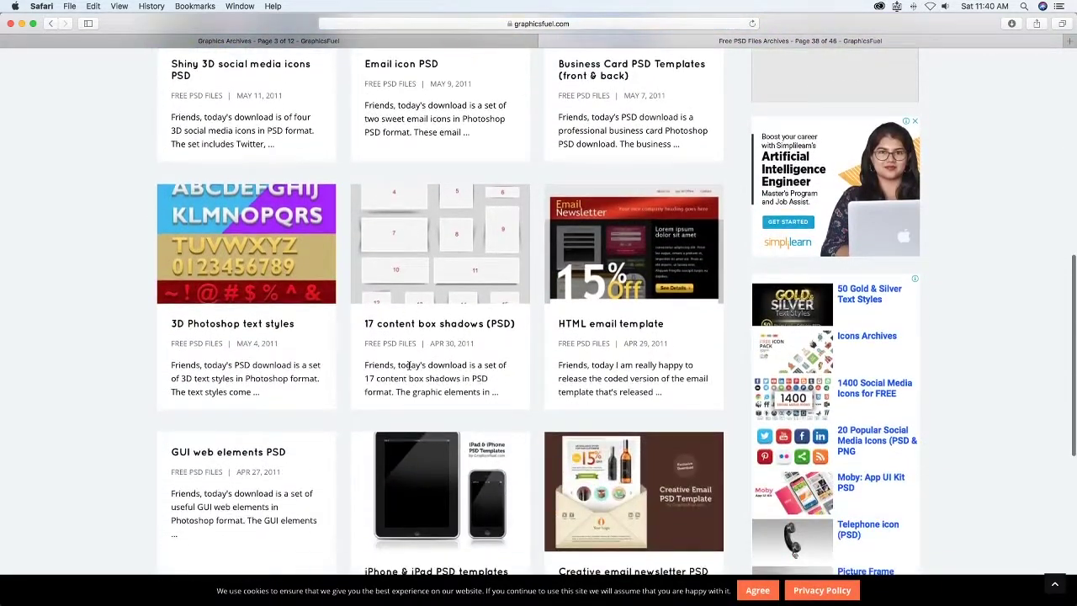
{"action": "scroll", "coordinate": [370, 253], "scroll_direction": "up", "scroll_amount": 7}
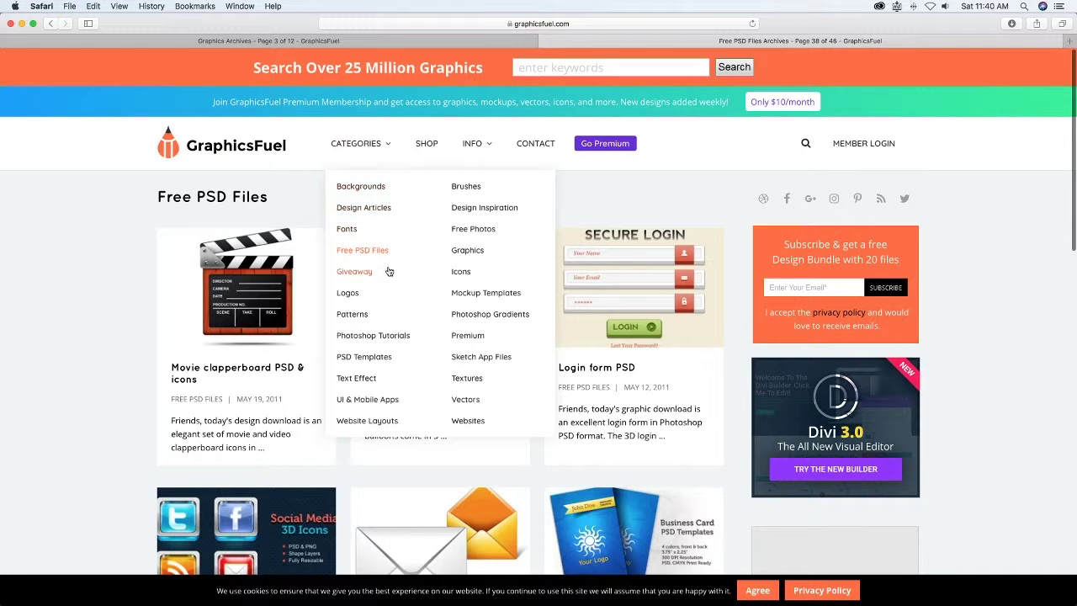
- Browse the Photoshop Tutorials category listing
{"action": "left_click", "coordinate": [380, 337]}
{"action": "scroll", "coordinate": [392, 361], "scroll_direction": "down", "scroll_amount": 3}
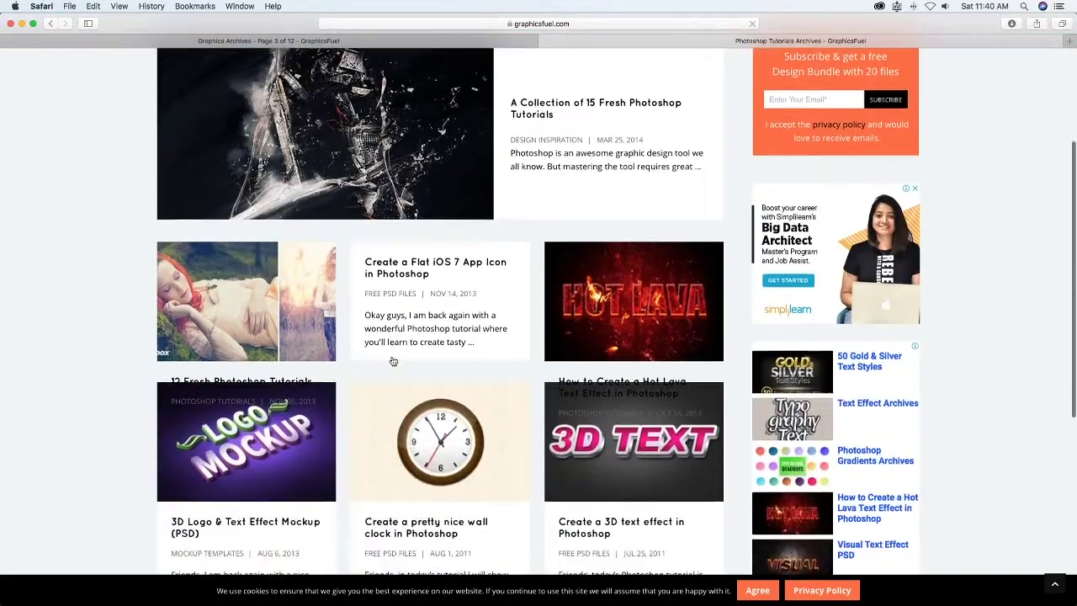
{"action": "scroll", "coordinate": [393, 361], "scroll_direction": "down", "scroll_amount": 1}
{"action": "scroll", "coordinate": [393, 361], "scroll_direction": "down", "scroll_amount": 3}
{"action": "scroll", "coordinate": [393, 361], "scroll_direction": "down", "scroll_amount": 4}
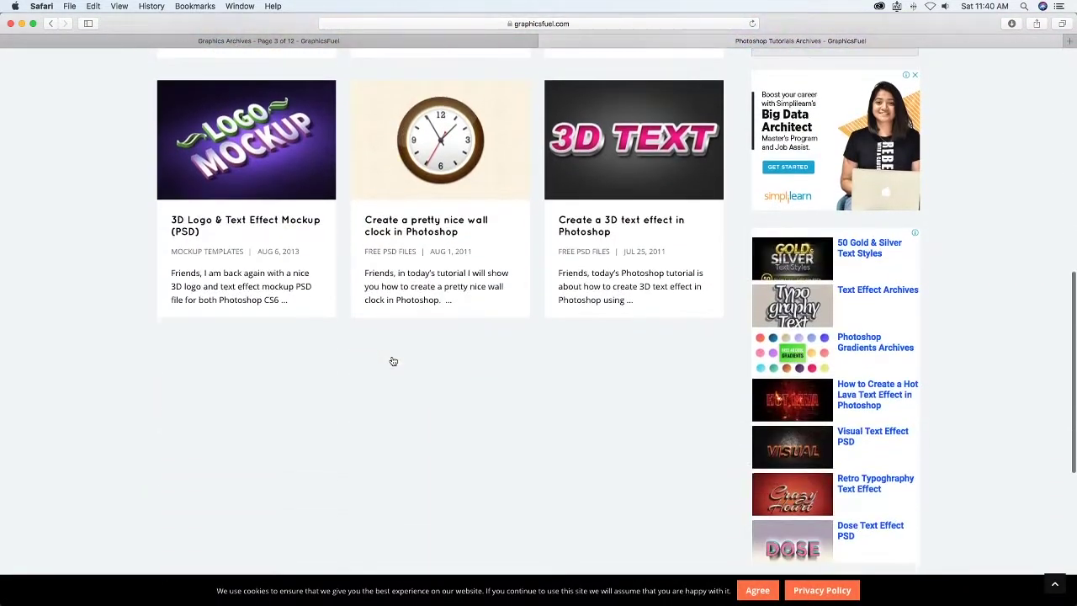
{"action": "scroll", "coordinate": [345, 259], "scroll_direction": "up", "scroll_amount": 1}
{"action": "scroll", "coordinate": [345, 258], "scroll_direction": "up", "scroll_amount": 9}
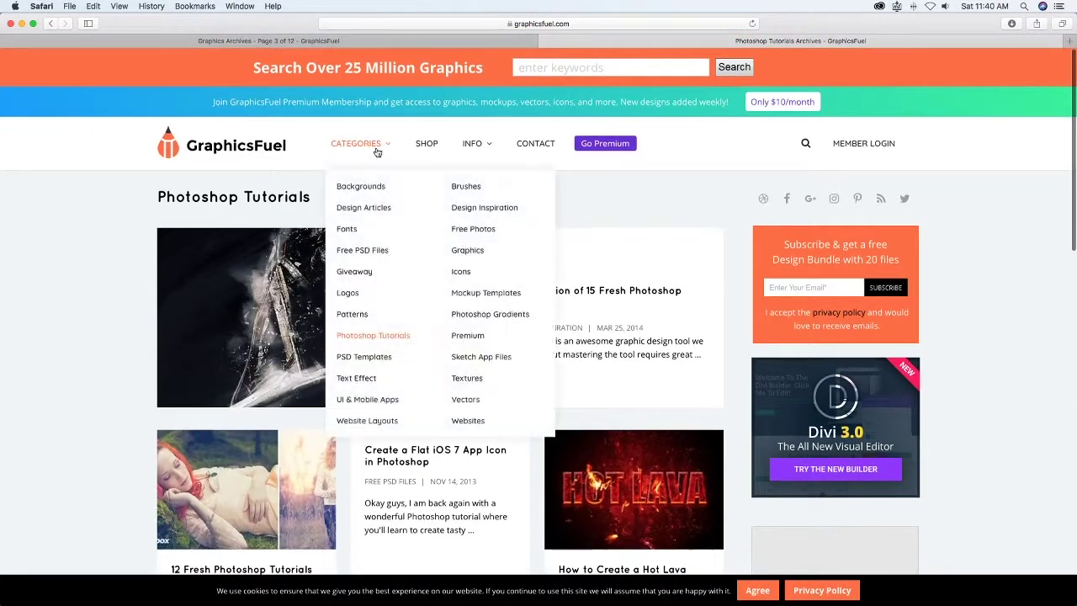
- Browse the UI & Mobile Apps listing until the Outdoor Billboard Mockup PSD card appears
{"action": "left_click", "coordinate": [367, 401]}
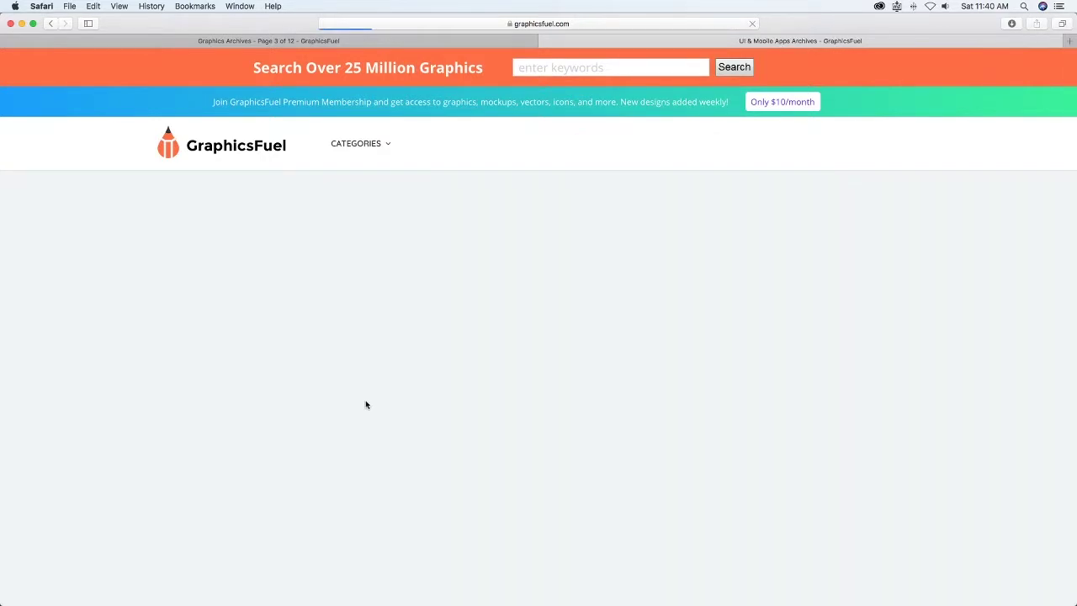
{"action": "scroll", "coordinate": [366, 402], "scroll_direction": "down", "scroll_amount": 2}
{"action": "scroll", "coordinate": [366, 405], "scroll_direction": "down", "scroll_amount": 2}
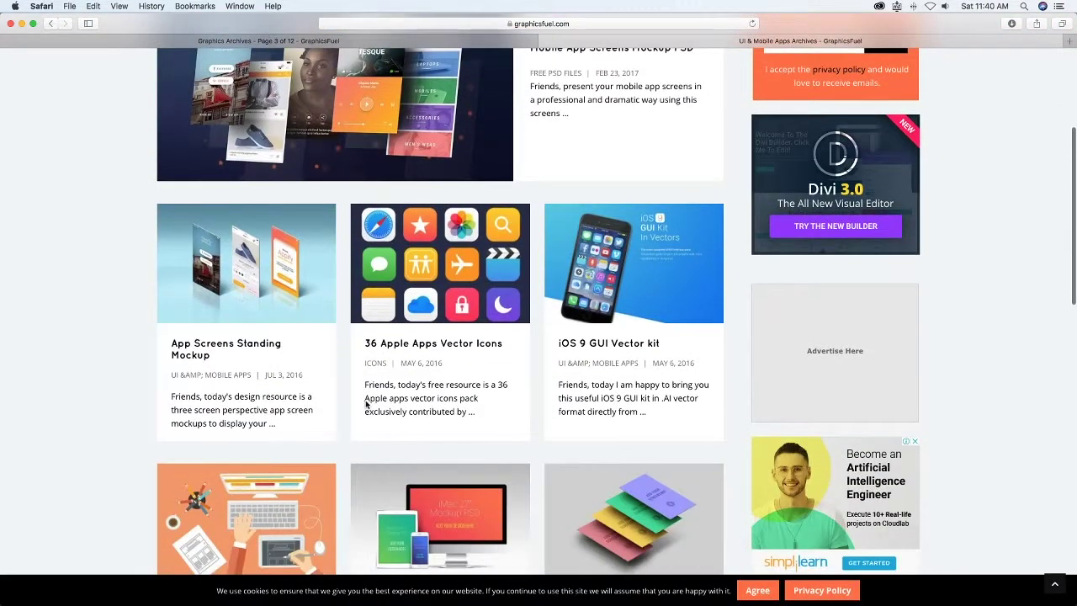
{"action": "scroll", "coordinate": [365, 404], "scroll_direction": "down", "scroll_amount": 4}
{"action": "scroll", "coordinate": [365, 405], "scroll_direction": "down", "scroll_amount": 4}
{"action": "scroll", "coordinate": [366, 403], "scroll_direction": "down", "scroll_amount": 3}
{"action": "scroll", "coordinate": [367, 402], "scroll_direction": "down", "scroll_amount": 2}
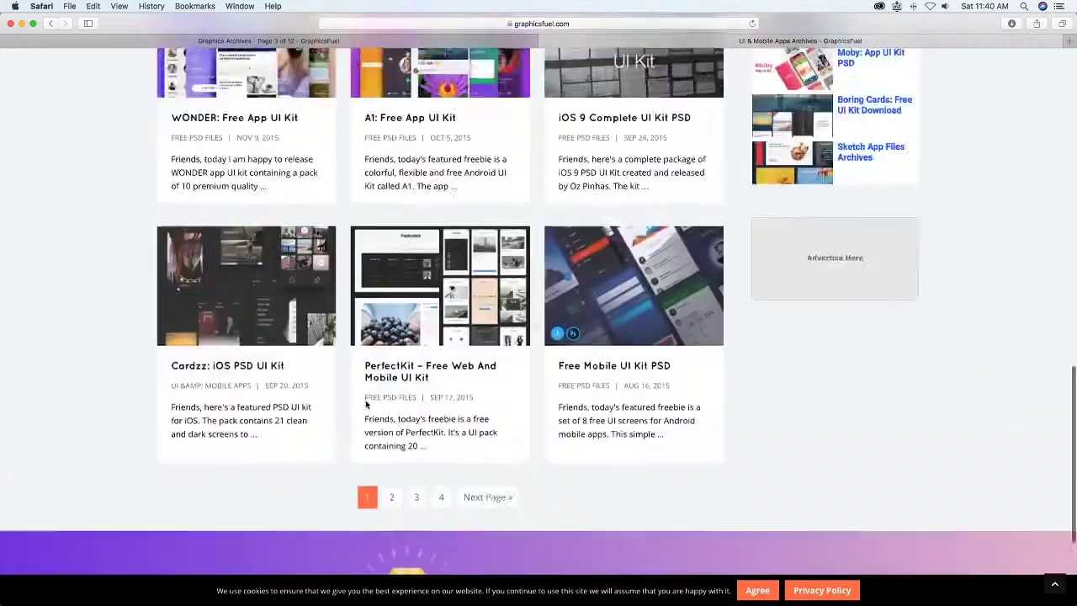
{"action": "scroll", "coordinate": [365, 336], "scroll_direction": "up", "scroll_amount": 14}
{"action": "scroll", "coordinate": [354, 168], "scroll_direction": "up", "scroll_amount": 3}
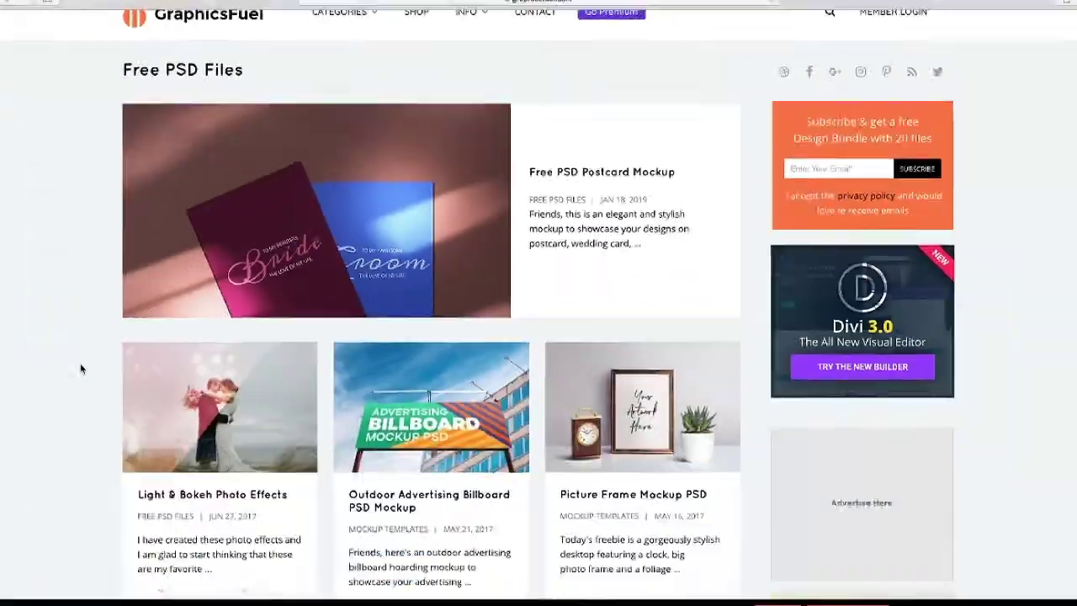
{"action": "scroll", "coordinate": [118, 363], "scroll_direction": "down", "scroll_amount": 5}
{"action": "scroll", "coordinate": [118, 363], "scroll_direction": "down", "scroll_amount": 1}
{"action": "scroll", "coordinate": [119, 363], "scroll_direction": "down", "scroll_amount": 2}
{"action": "scroll", "coordinate": [119, 363], "scroll_direction": "down", "scroll_amount": 2}
{"action": "scroll", "coordinate": [119, 363], "scroll_direction": "down", "scroll_amount": 2}
{"action": "scroll", "coordinate": [118, 362], "scroll_direction": "down", "scroll_amount": 2}
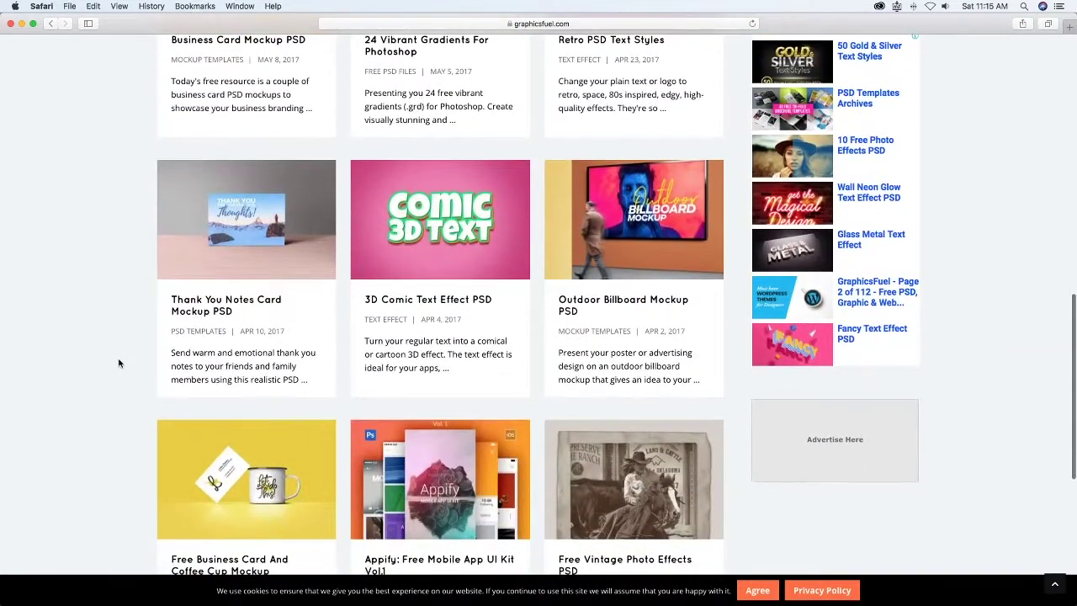
{"action": "scroll", "coordinate": [119, 362], "scroll_direction": "down", "scroll_amount": 1}
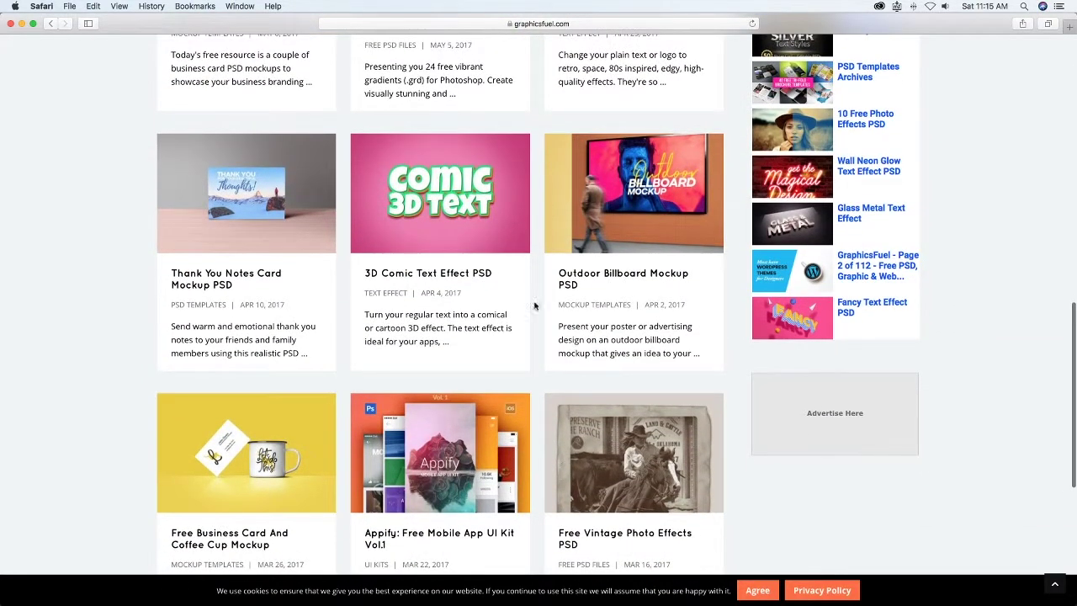
- Open the Outdoor Billboard Mockup PSD post and scroll down to its Download link
{"action": "left_click", "coordinate": [610, 278]}
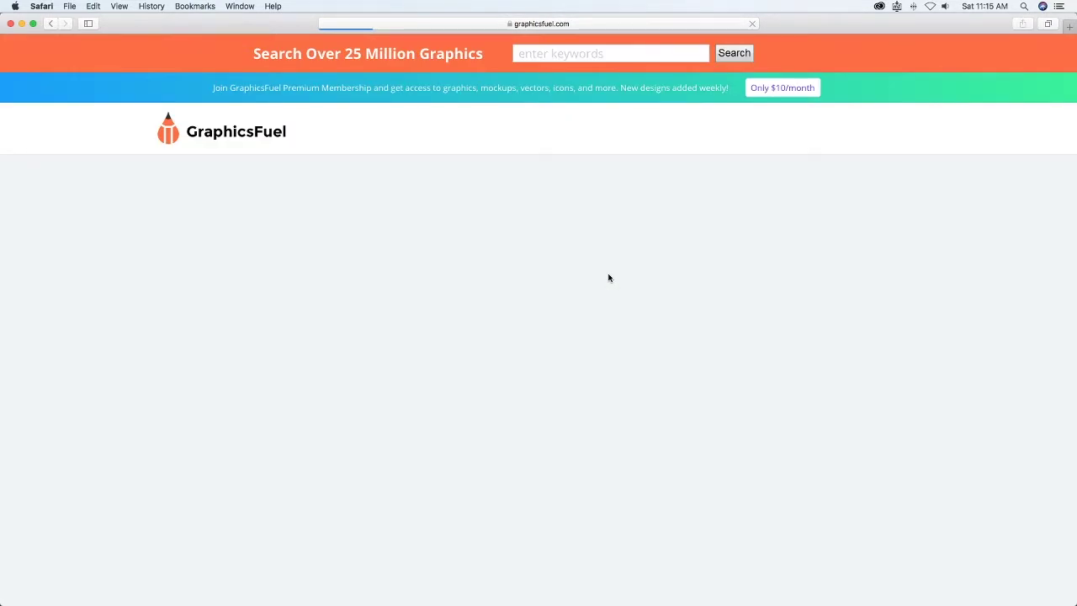
{"action": "scroll", "coordinate": [396, 395], "scroll_direction": "down", "scroll_amount": 2}
{"action": "scroll", "coordinate": [388, 413], "scroll_direction": "down", "scroll_amount": 5}
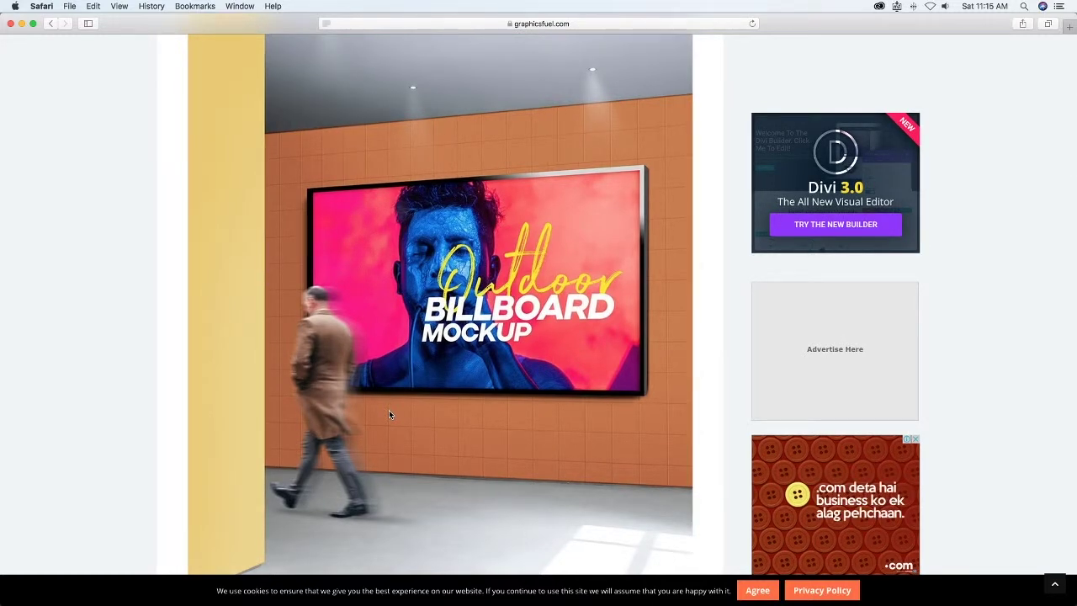
{"action": "scroll", "coordinate": [389, 412], "scroll_direction": "up", "scroll_amount": 3}
{"action": "scroll", "coordinate": [389, 413], "scroll_direction": "up", "scroll_amount": 5}
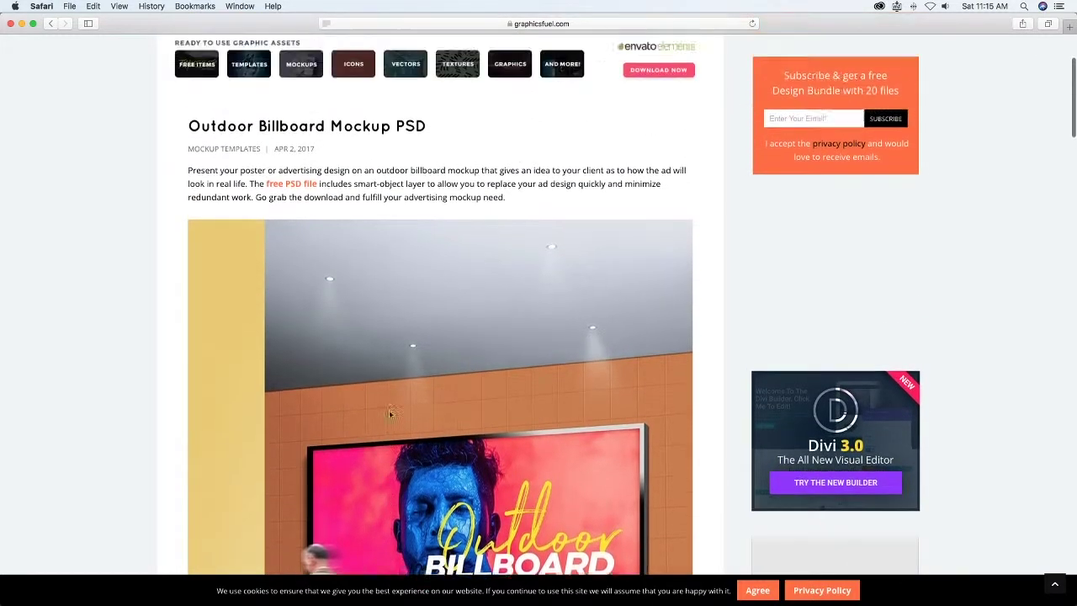
{"action": "scroll", "coordinate": [389, 412], "scroll_direction": "down", "scroll_amount": 10}
{"action": "scroll", "coordinate": [389, 413], "scroll_direction": "down", "scroll_amount": 5}
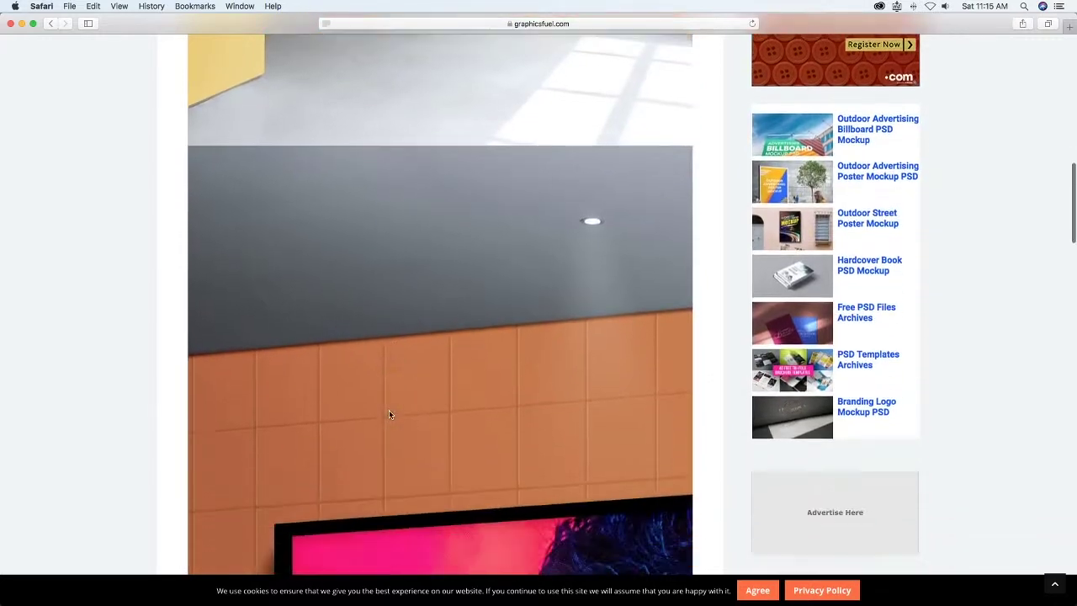
{"action": "scroll", "coordinate": [388, 414], "scroll_direction": "down", "scroll_amount": 5}
{"action": "scroll", "coordinate": [389, 414], "scroll_direction": "down", "scroll_amount": 5}
{"action": "scroll", "coordinate": [389, 414], "scroll_direction": "down", "scroll_amount": 10}
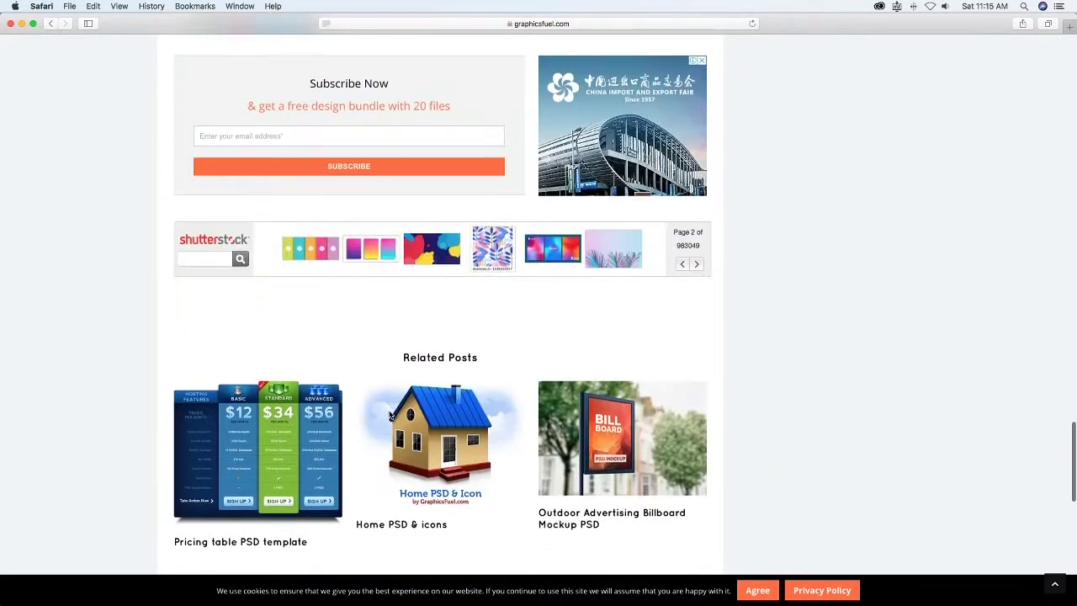
{"action": "scroll", "coordinate": [391, 428], "scroll_direction": "up", "scroll_amount": 5}
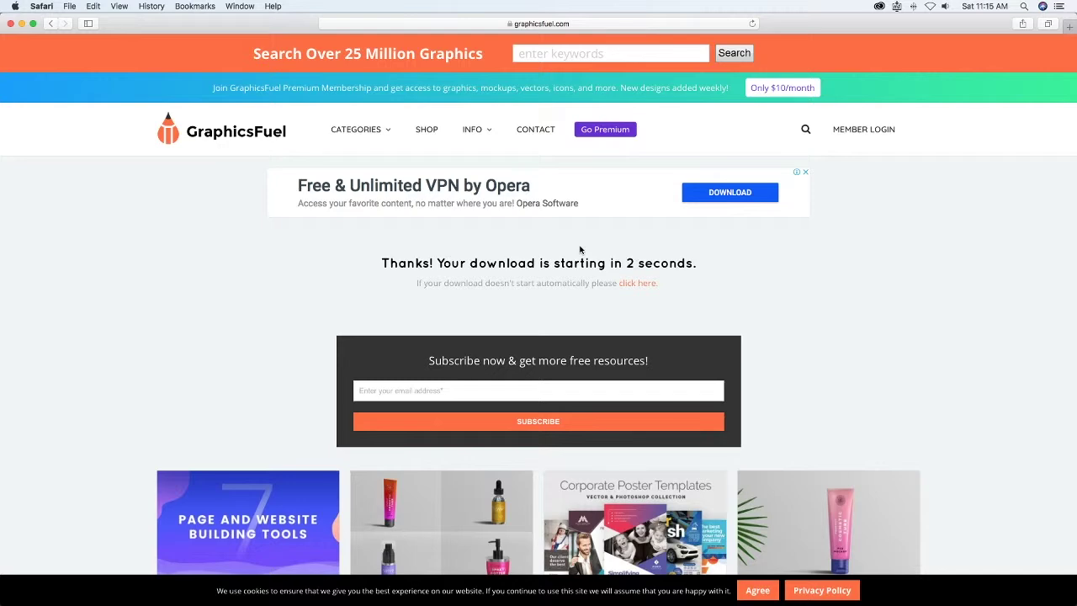
- Wait on the thank-you page until the countdown hits 0 and the billboard download starts
{"action": "scroll", "coordinate": [580, 249], "scroll_direction": "down", "scroll_amount": 3}
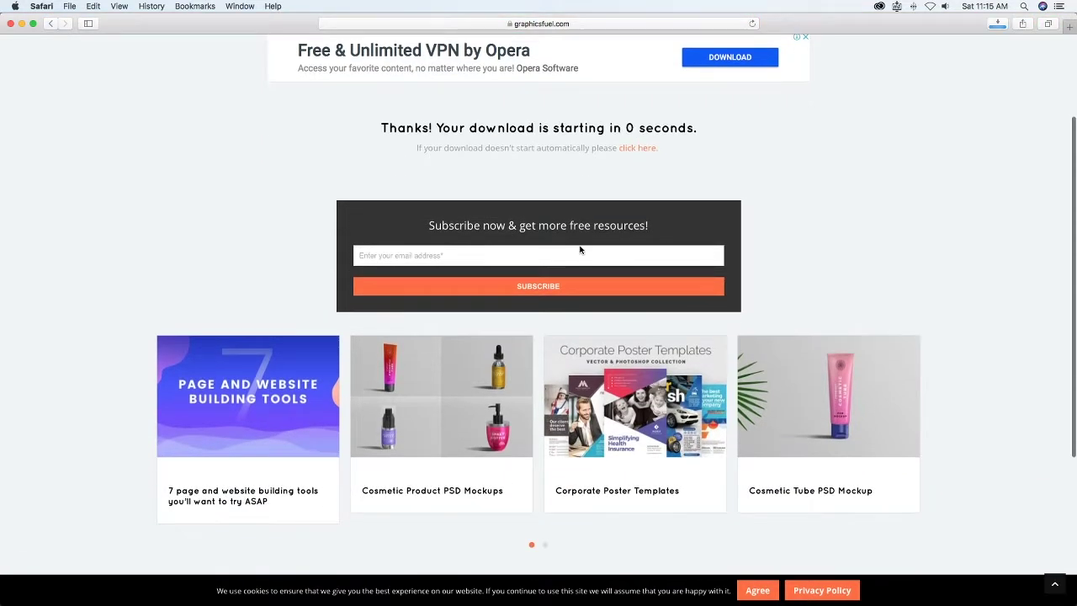
{"action": "scroll", "coordinate": [673, 198], "scroll_direction": "up", "scroll_amount": 3}
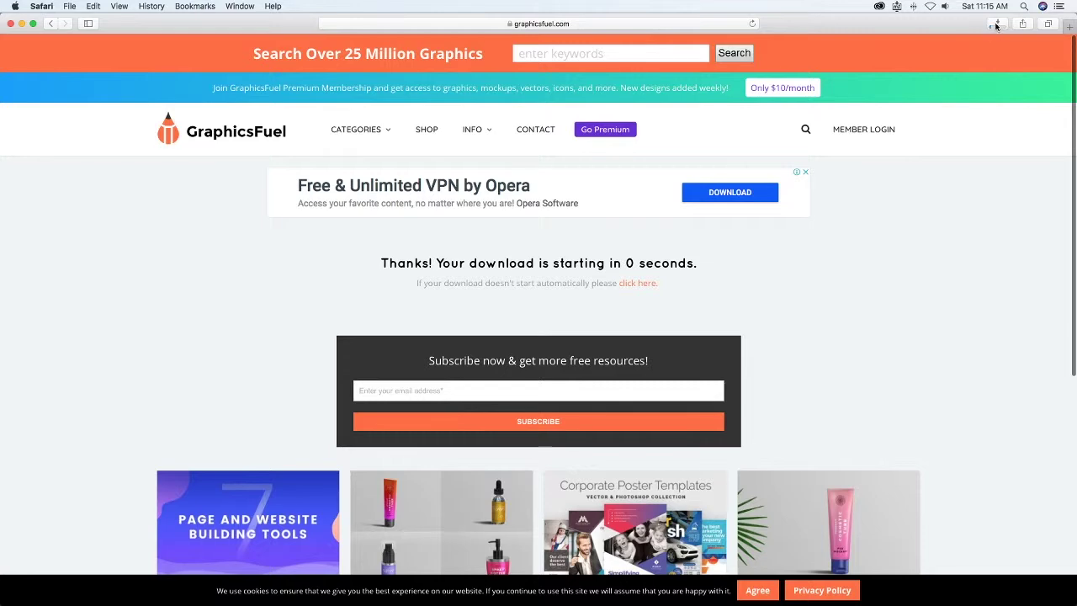
{"action": "scroll", "coordinate": [665, 265], "scroll_direction": "down", "scroll_amount": 8}
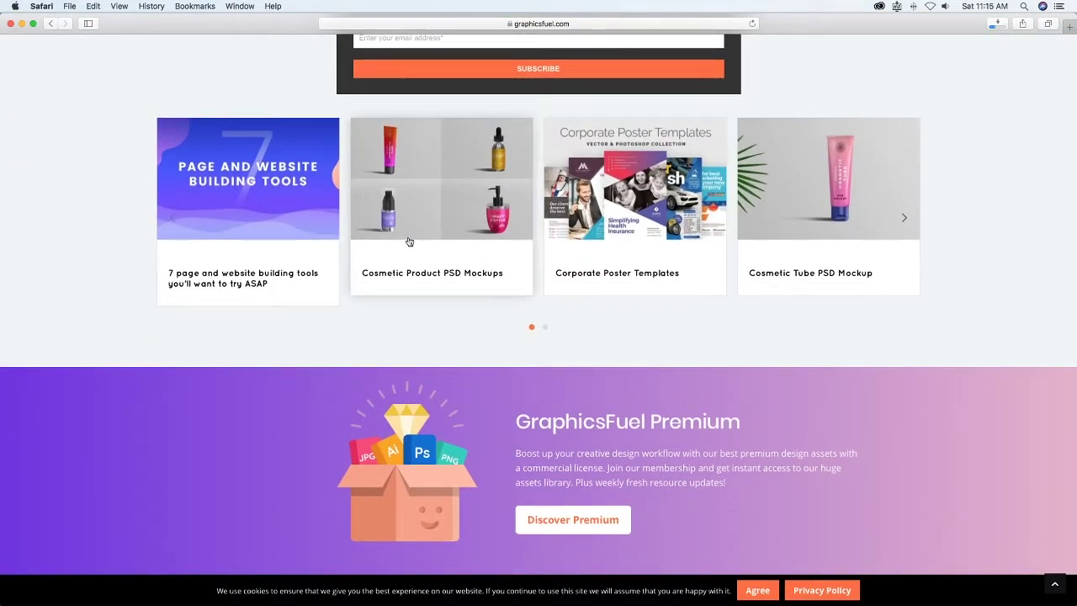
{"action": "scroll", "coordinate": [445, 246], "scroll_direction": "up", "scroll_amount": 8}
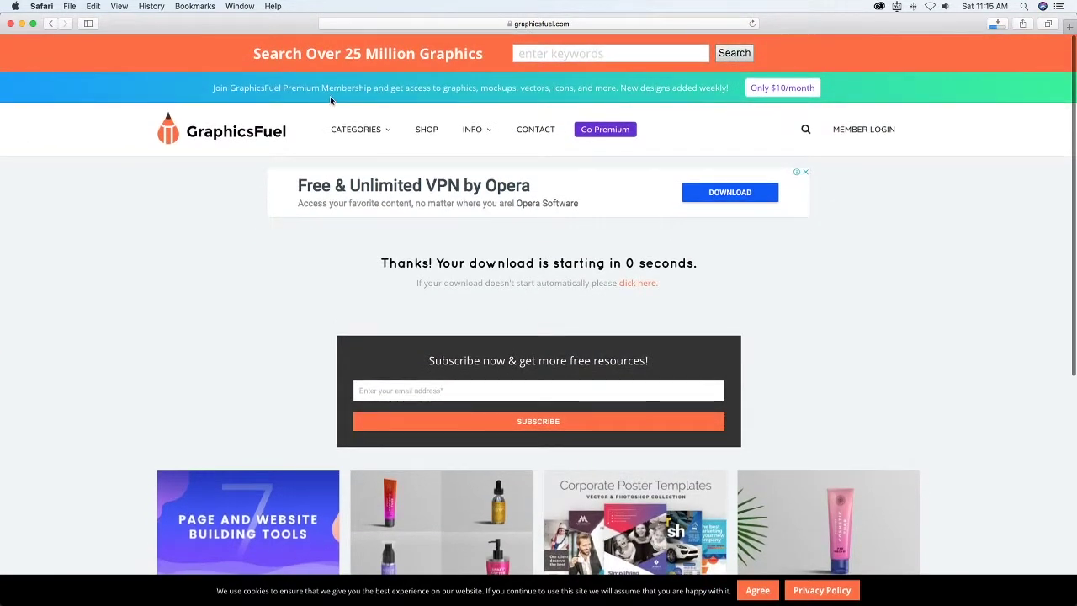
{"action": "mouse_move", "coordinate": [356, 129]}
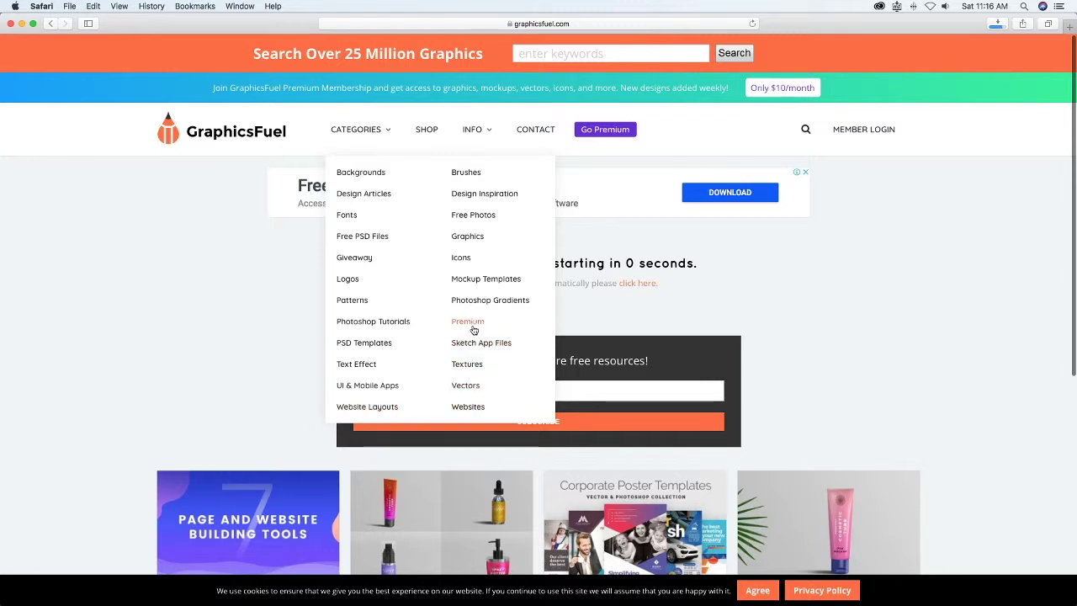
- Show all Mockup Templates posts and scroll through the listing
{"action": "left_click", "coordinate": [472, 282]}
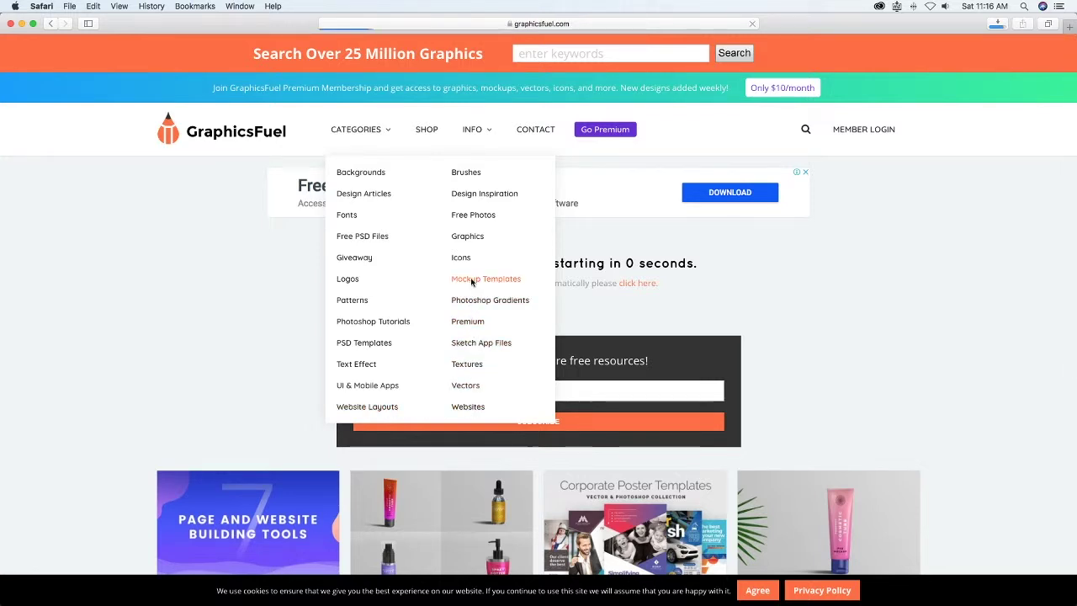
{"action": "scroll", "coordinate": [413, 390], "scroll_direction": "down", "scroll_amount": 5}
{"action": "scroll", "coordinate": [413, 389], "scroll_direction": "down", "scroll_amount": 1}
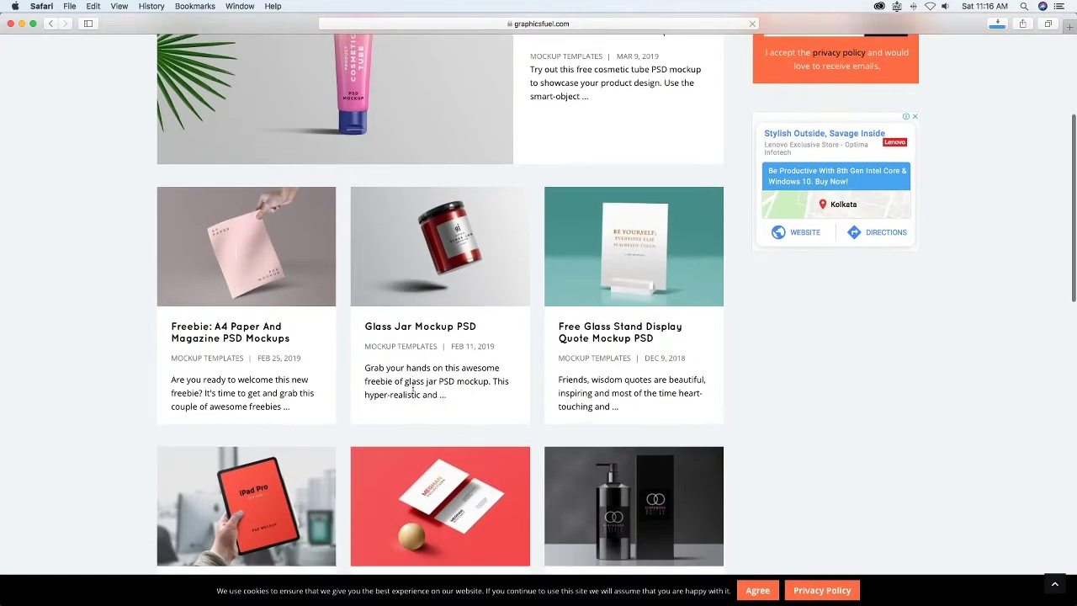
{"action": "scroll", "coordinate": [413, 389], "scroll_direction": "down", "scroll_amount": 5}
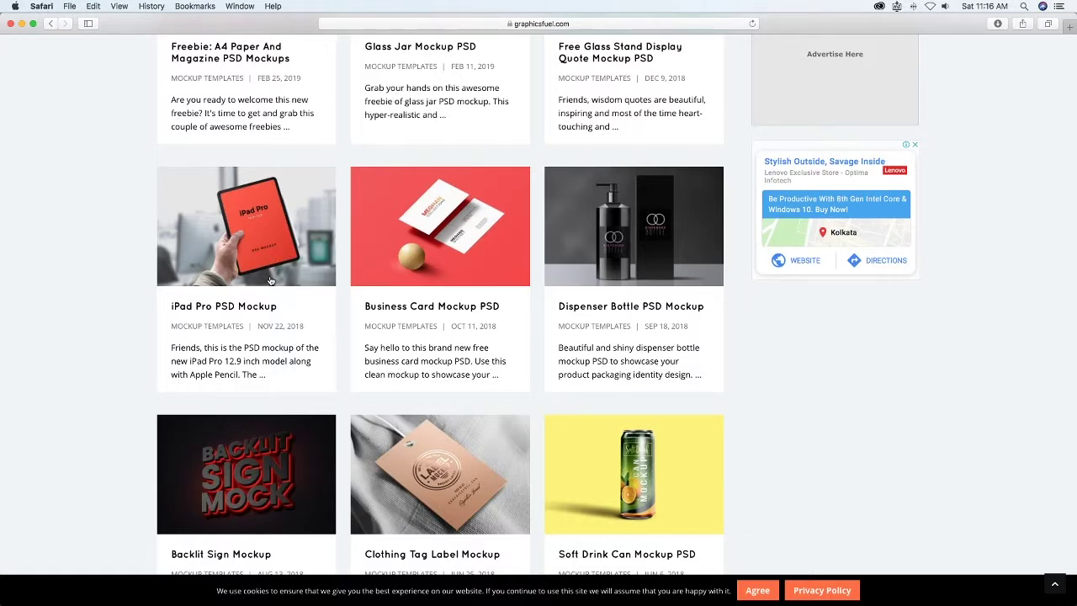
{"action": "scroll", "coordinate": [271, 284], "scroll_direction": "down", "scroll_amount": 1}
{"action": "scroll", "coordinate": [271, 285], "scroll_direction": "down", "scroll_amount": 3}
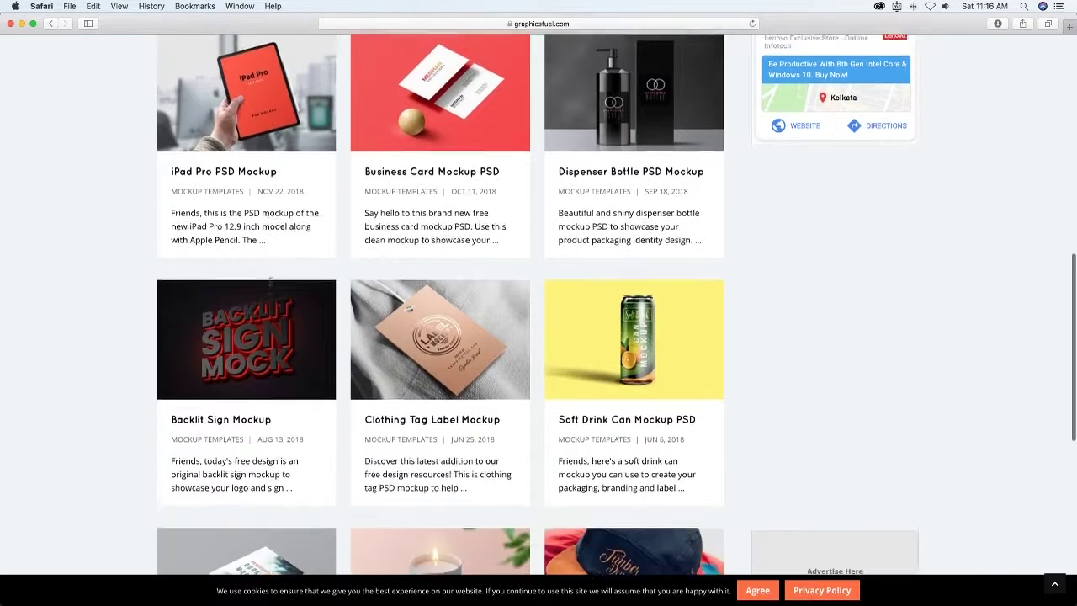
{"action": "scroll", "coordinate": [270, 286], "scroll_direction": "down", "scroll_amount": 3}
{"action": "scroll", "coordinate": [270, 286], "scroll_direction": "down", "scroll_amount": 3}
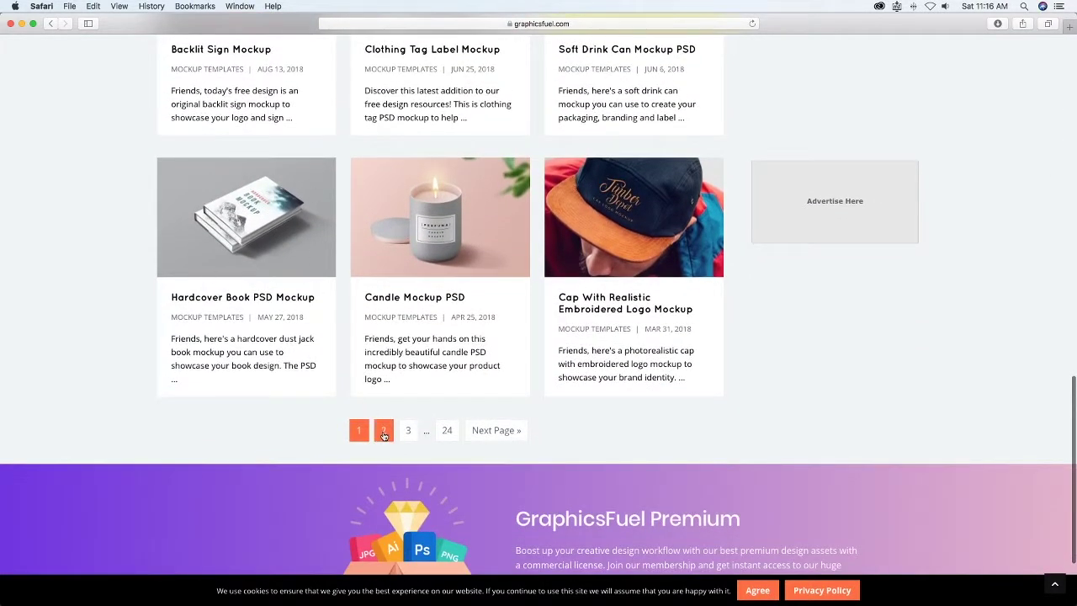
- Page back to the 2014 mockups and open the Gold Letterpress Logo Mockup post
{"action": "scroll", "coordinate": [291, 365], "scroll_direction": "down", "scroll_amount": 2}
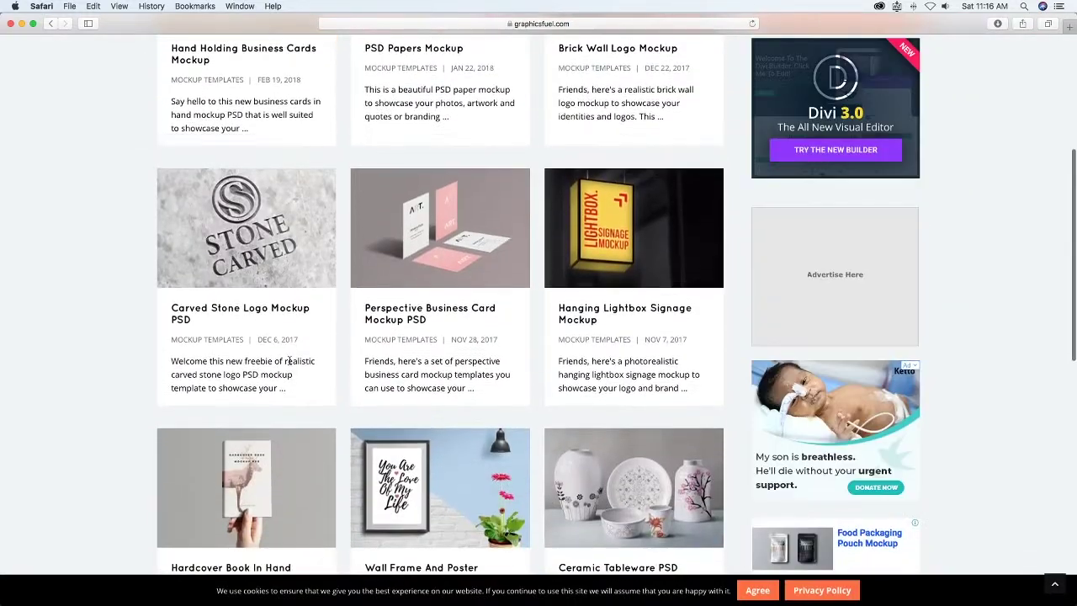
{"action": "scroll", "coordinate": [289, 360], "scroll_direction": "down", "scroll_amount": 3}
{"action": "scroll", "coordinate": [288, 360], "scroll_direction": "down", "scroll_amount": 3}
{"action": "scroll", "coordinate": [290, 364], "scroll_direction": "down", "scroll_amount": 2}
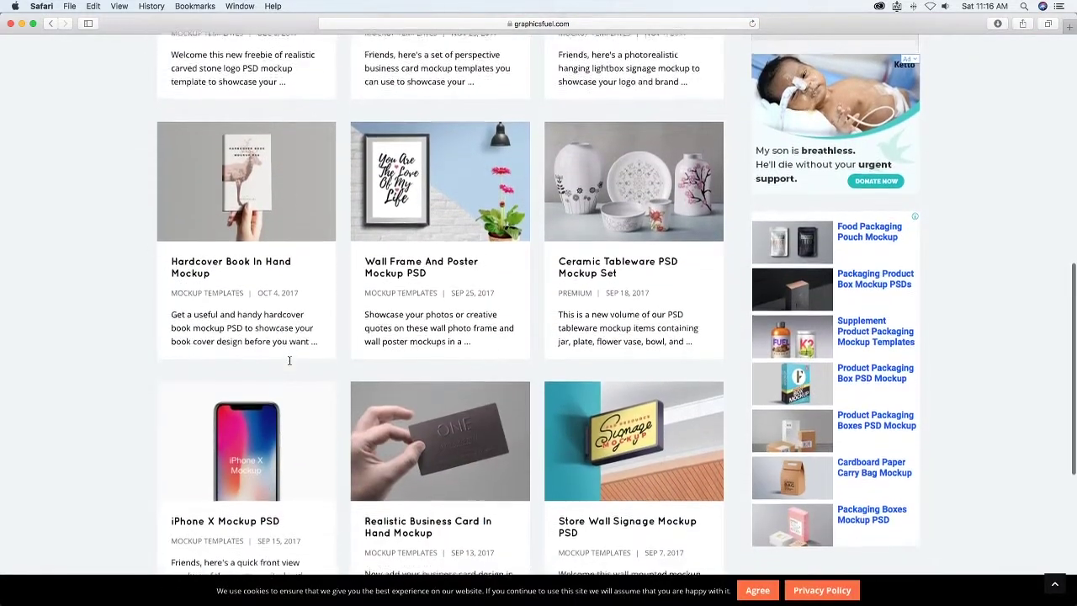
{"action": "scroll", "coordinate": [290, 365], "scroll_direction": "down", "scroll_amount": 3}
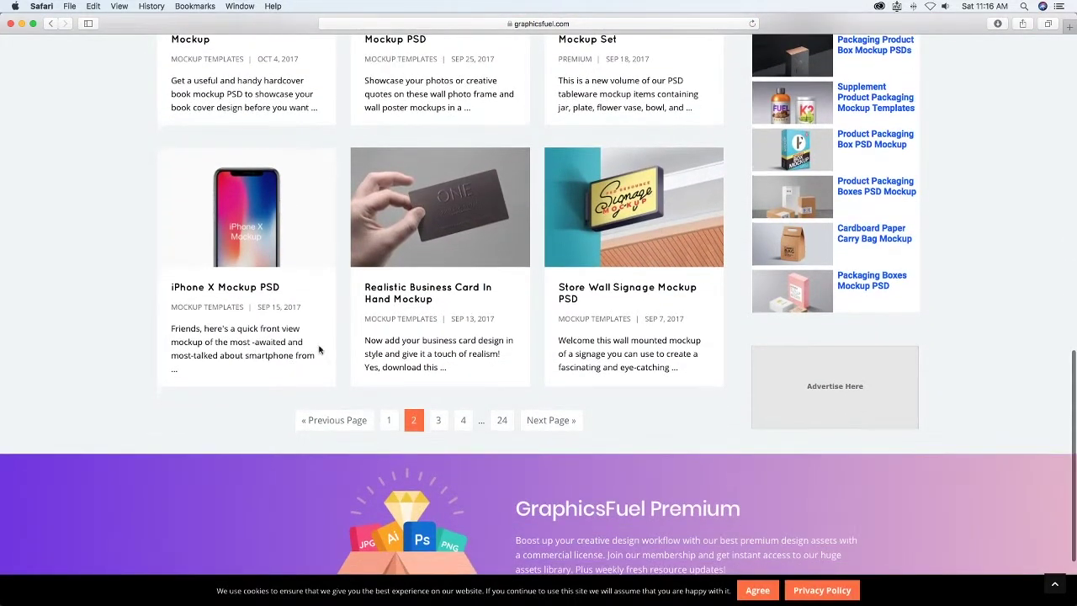
{"action": "left_click", "coordinate": [500, 426]}
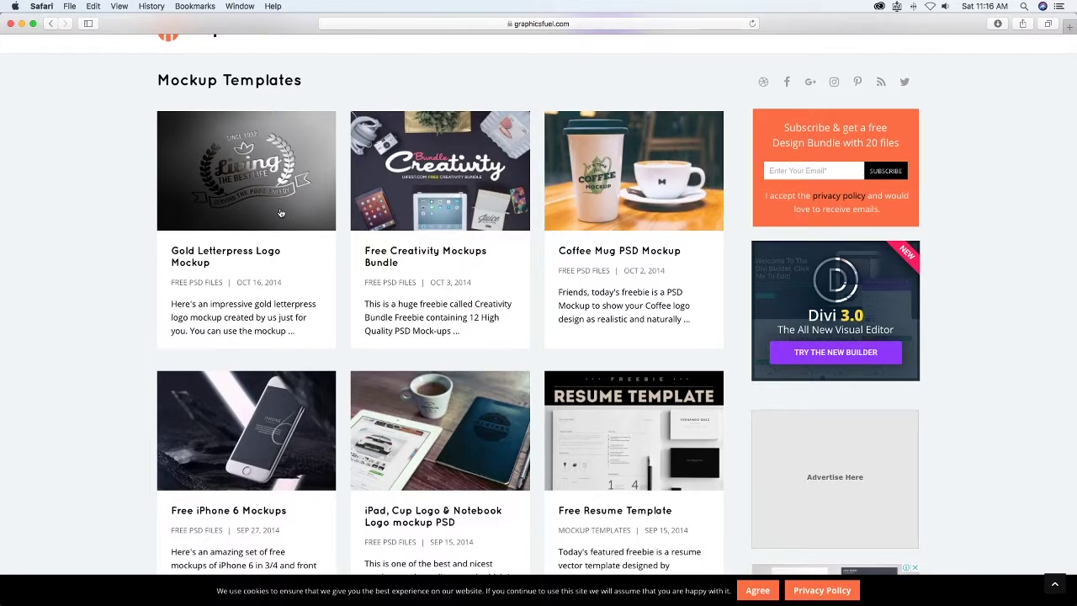
{"action": "left_click", "coordinate": [242, 256]}
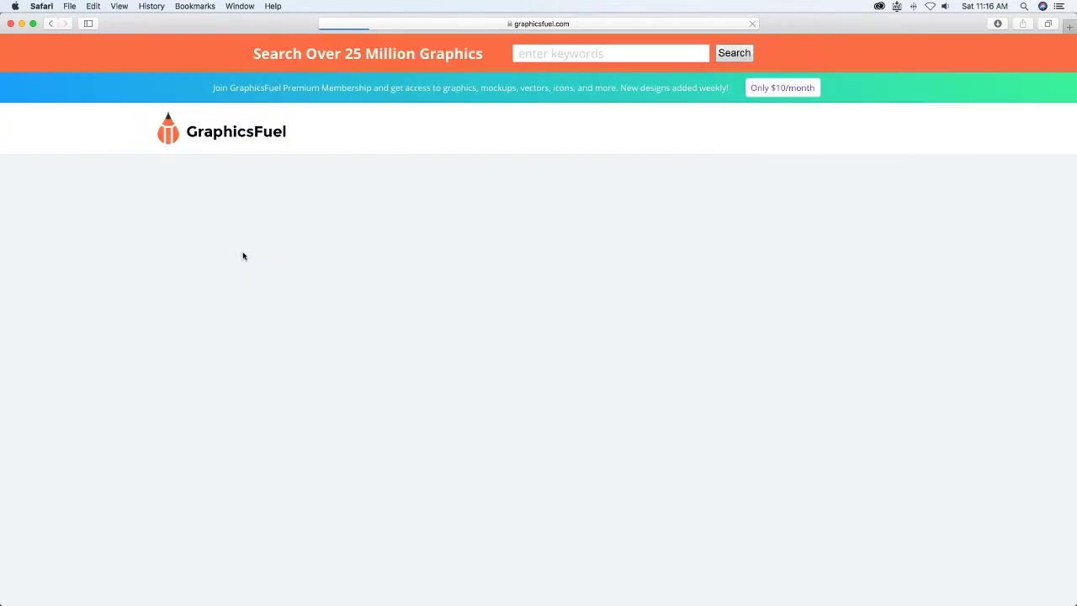
- Start downloading the 7.37 MB Gold Letterpress Logo Mockup PSD from its post
{"action": "scroll", "coordinate": [438, 392], "scroll_direction": "down", "scroll_amount": 10}
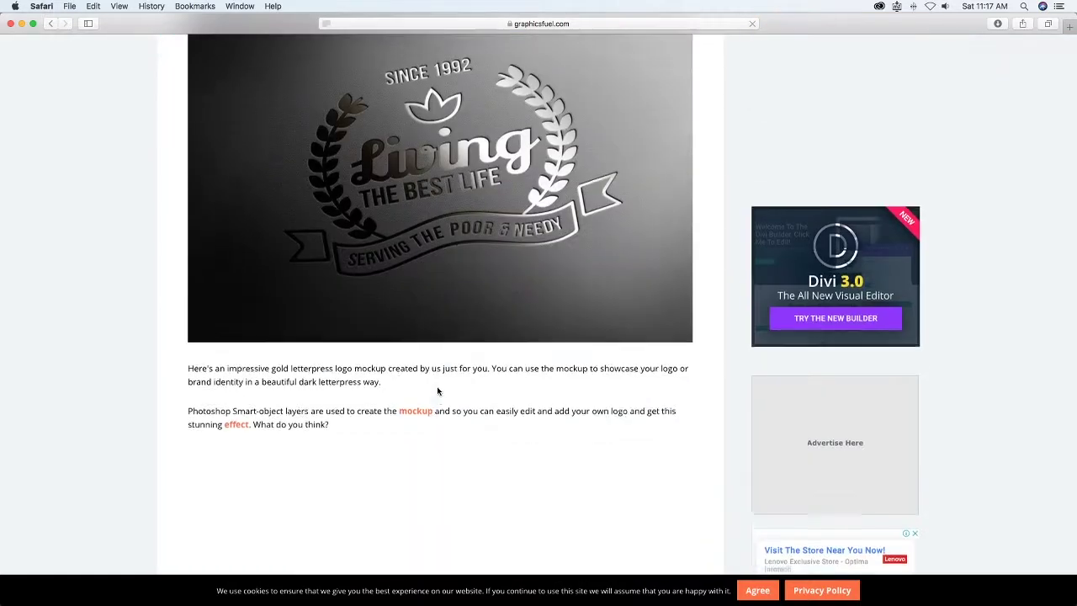
{"action": "scroll", "coordinate": [437, 391], "scroll_direction": "up", "scroll_amount": 5}
{"action": "scroll", "coordinate": [437, 391], "scroll_direction": "down", "scroll_amount": 15}
{"action": "scroll", "coordinate": [437, 391], "scroll_direction": "up", "scroll_amount": 5}
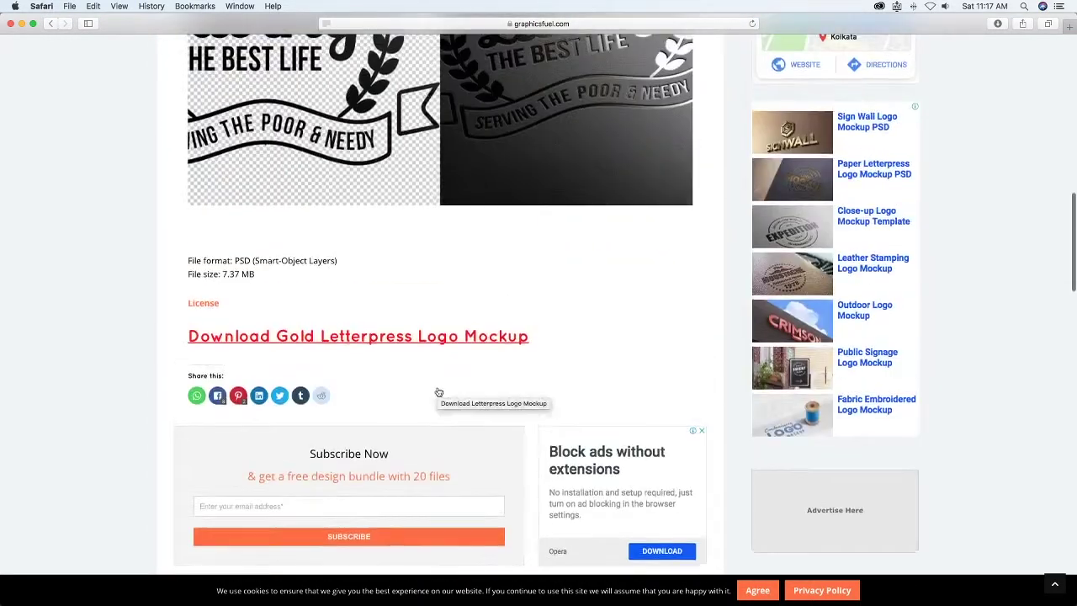
{"action": "left_click", "coordinate": [430, 341]}
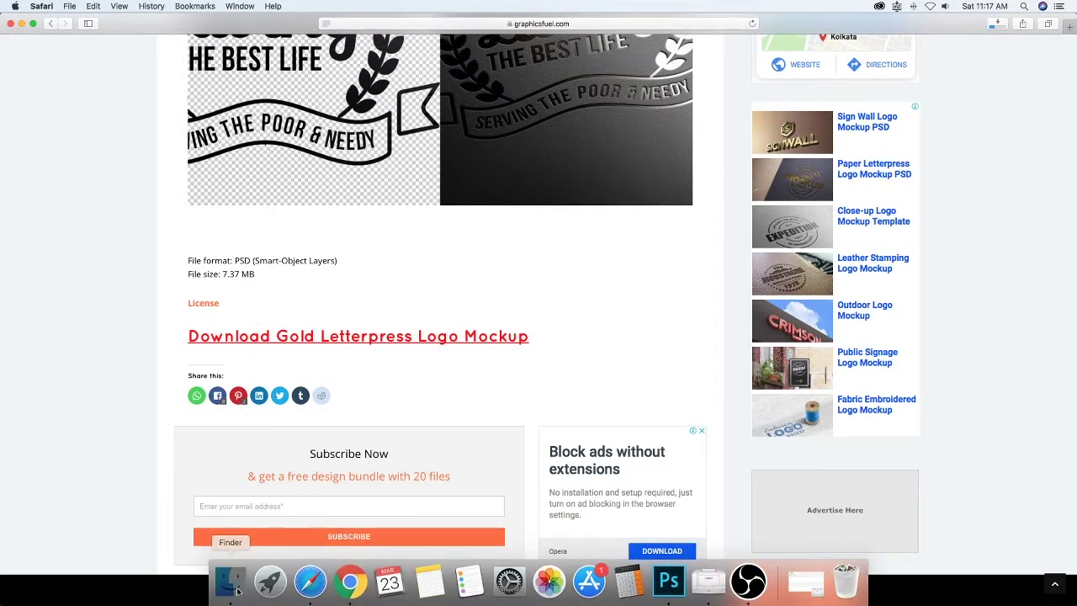
- Open Outdoor-Advertising-Mockup.psd from Downloads > Outdoor-Billboard-Advertising-Mockup in Photoshop
{"action": "left_click", "coordinate": [230, 583]}
{"action": "left_click", "coordinate": [90, 120]}
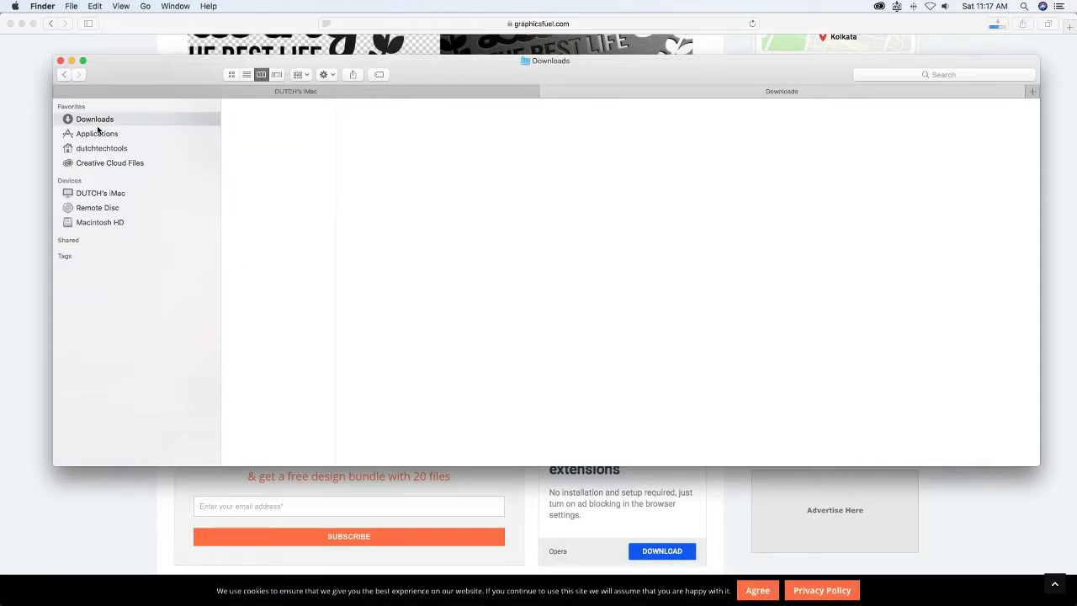
{"action": "left_click", "coordinate": [264, 125]}
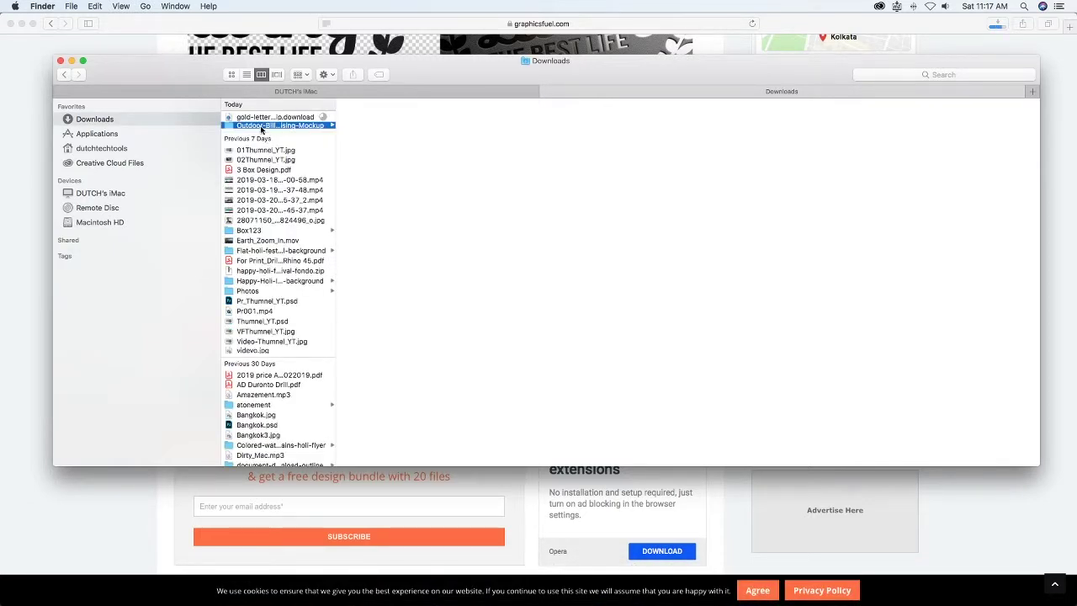
{"action": "left_click", "coordinate": [358, 117]}
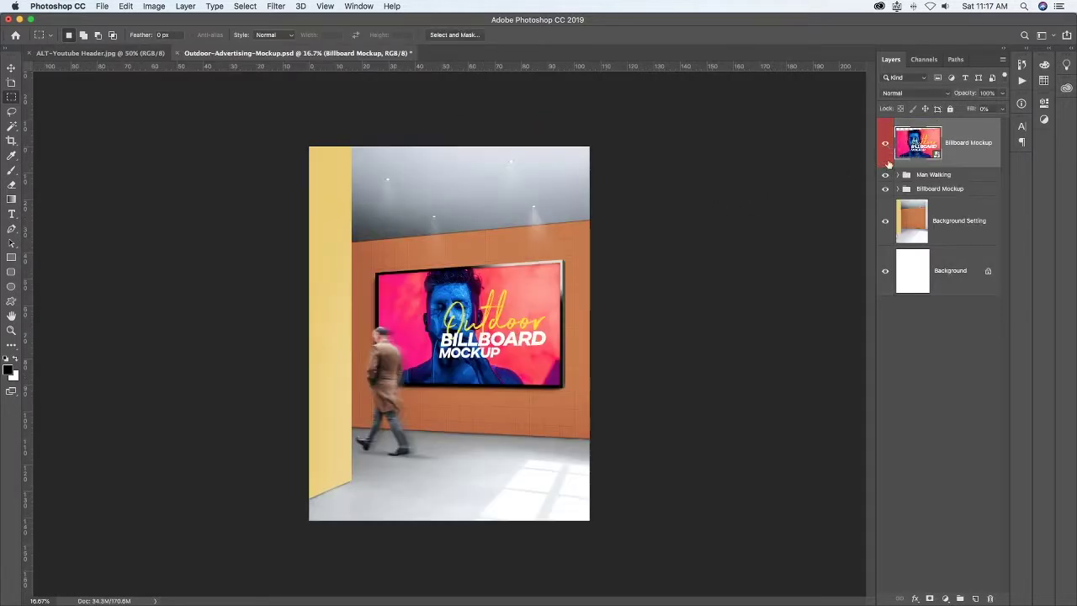
- Toggle the billboard, walking man and orange wall room layers to inspect the scene
{"action": "left_click", "coordinate": [886, 146]}
{"action": "left_click", "coordinate": [885, 189]}
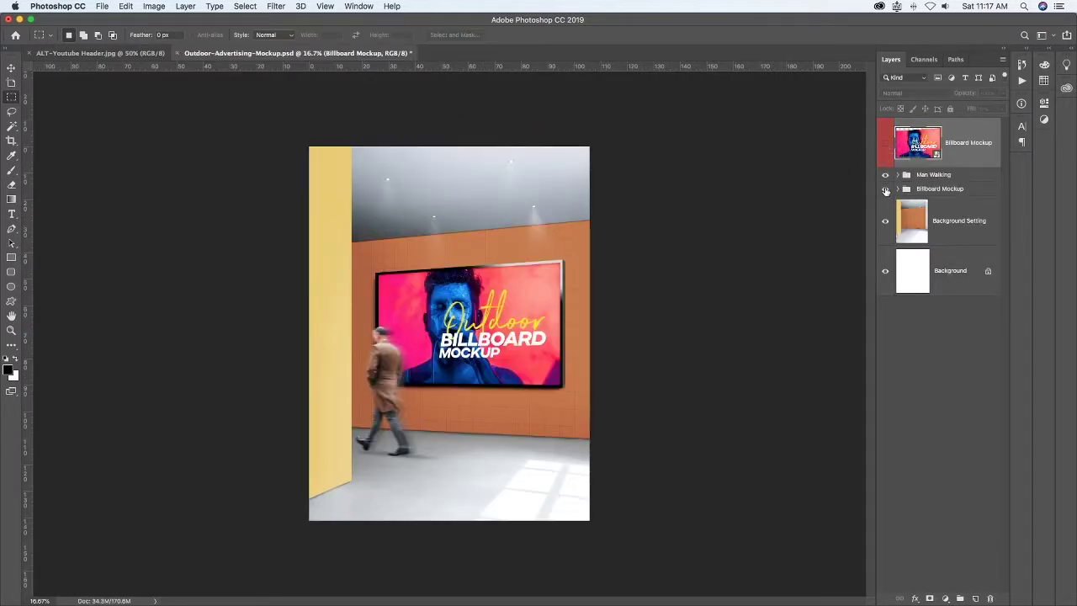
{"action": "left_click", "coordinate": [886, 175]}
{"action": "left_click", "coordinate": [885, 220]}
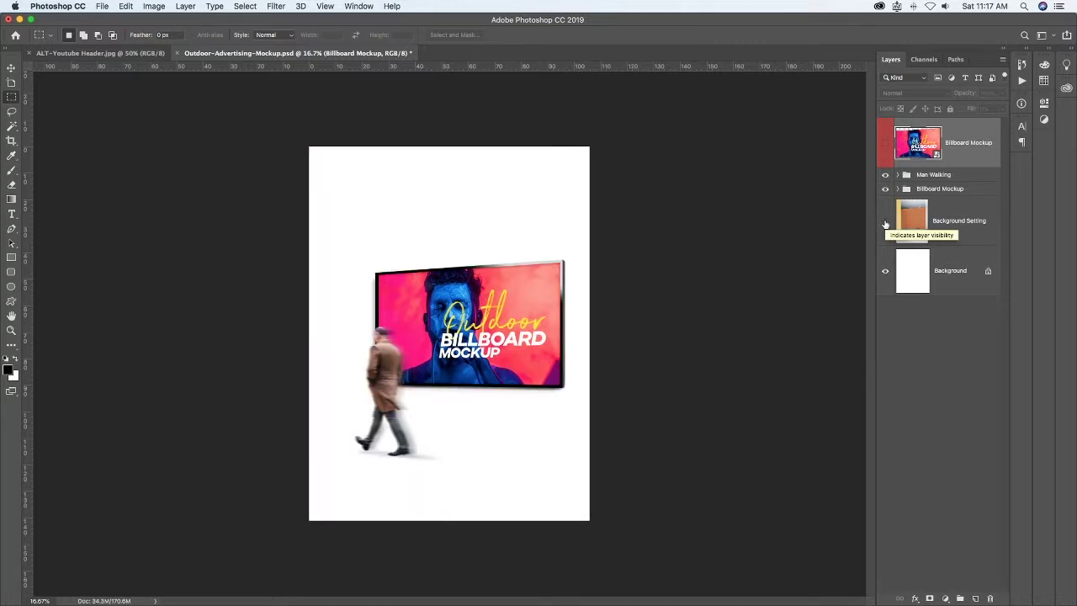
{"action": "left_click", "coordinate": [885, 175]}
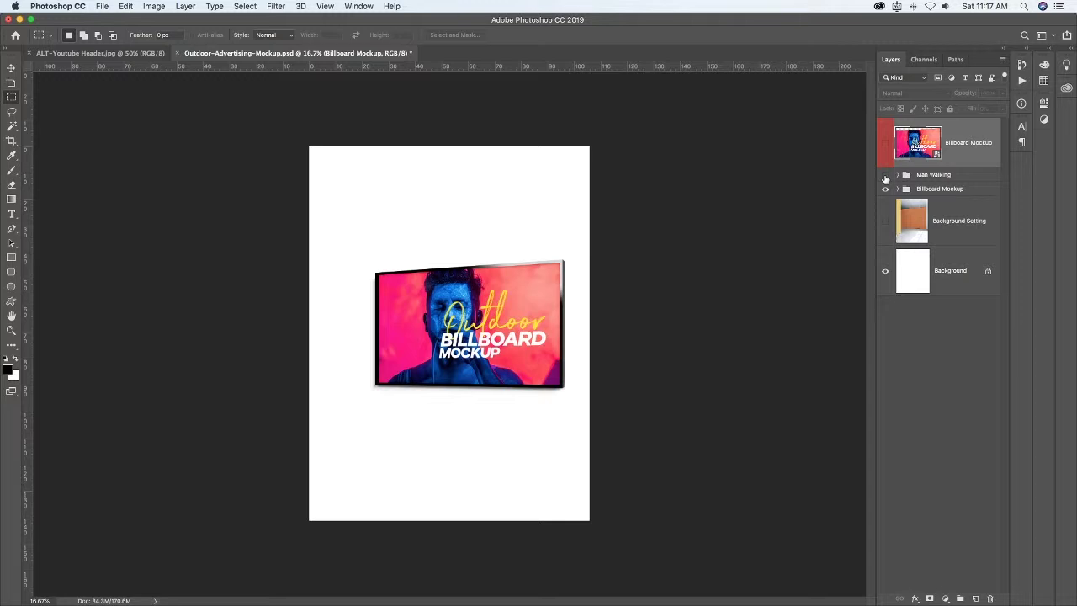
{"action": "left_click", "coordinate": [885, 176]}
{"action": "left_click", "coordinate": [885, 221]}
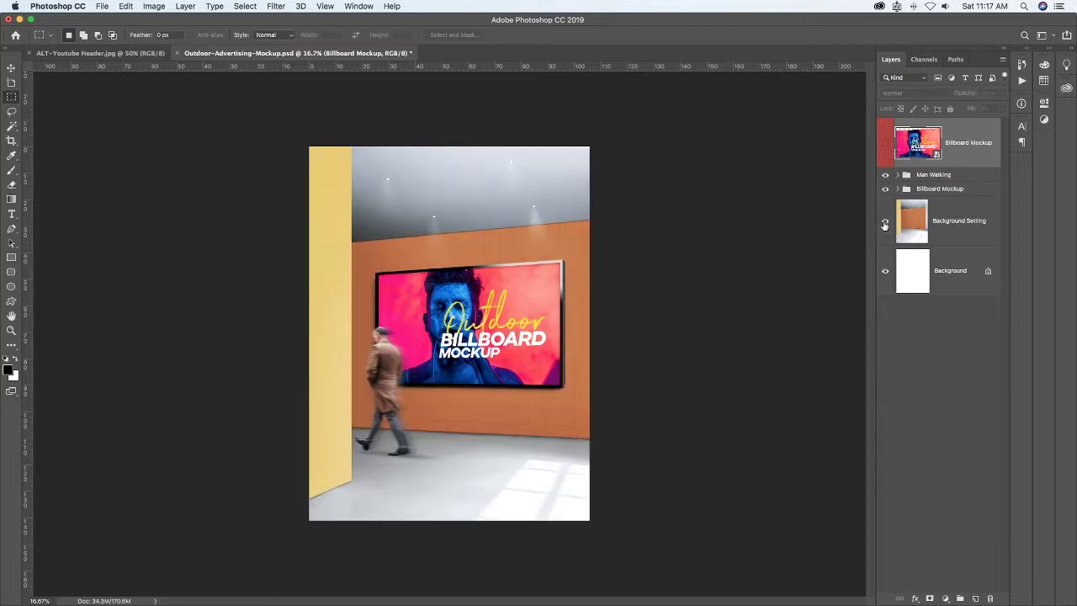
- Expand the Billboard group, hide the sample ad, and open the Advertising Mockup.psb smart object
{"action": "left_click", "coordinate": [884, 190]}
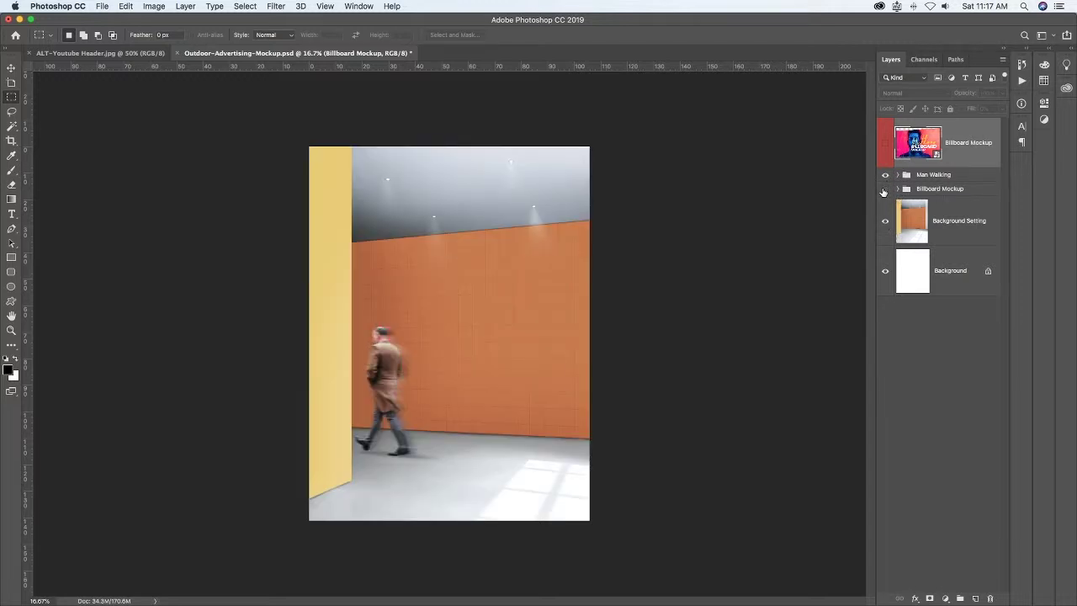
{"action": "left_click", "coordinate": [897, 189]}
{"action": "left_click", "coordinate": [884, 222]}
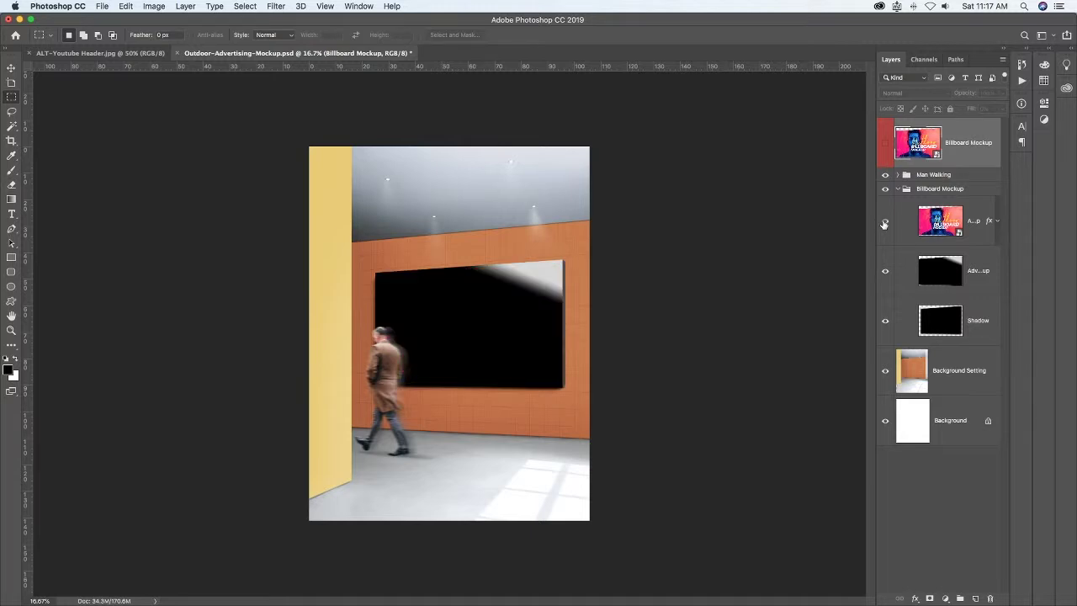
{"action": "double_click", "coordinate": [939, 222]}
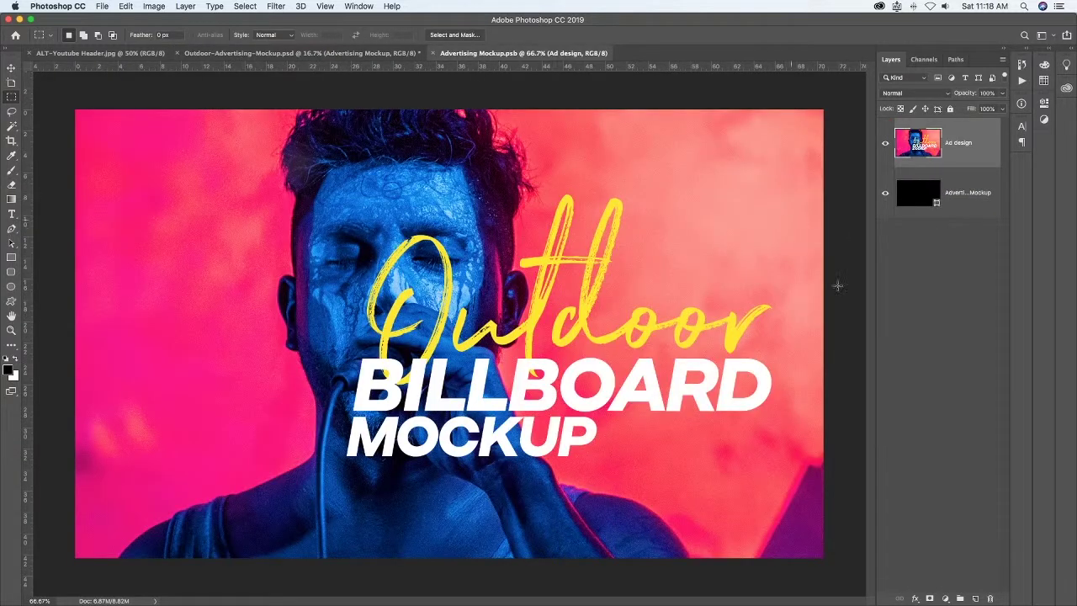
- Copy the entire ArtLearnTech header image from ALT-Youtube Header.jpg
{"action": "left_click", "coordinate": [293, 52]}
{"action": "left_click", "coordinate": [100, 53]}
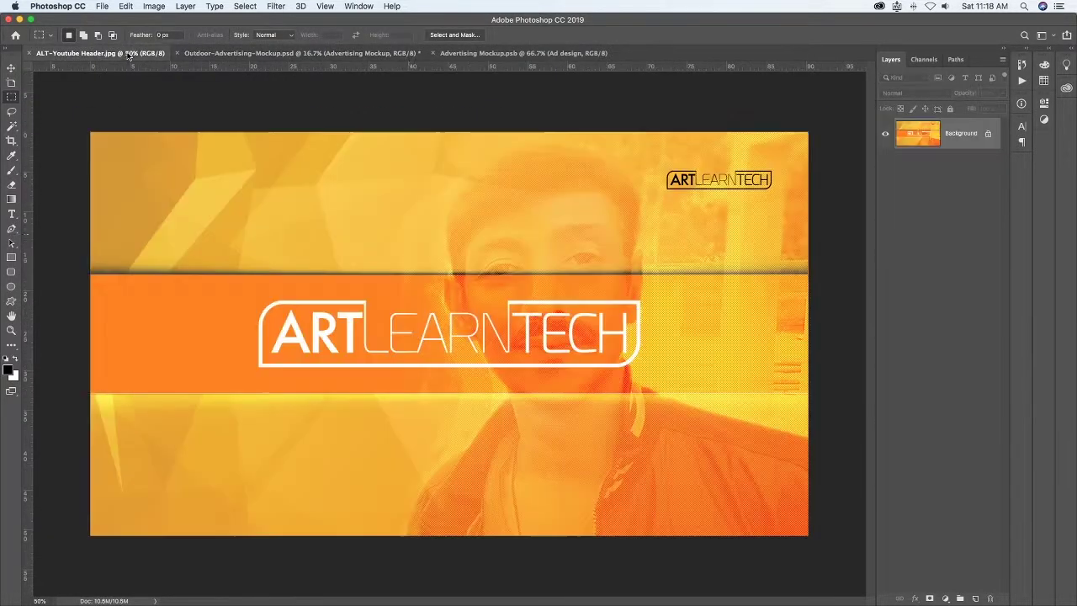
{"action": "key", "text": "ctrl+a"}
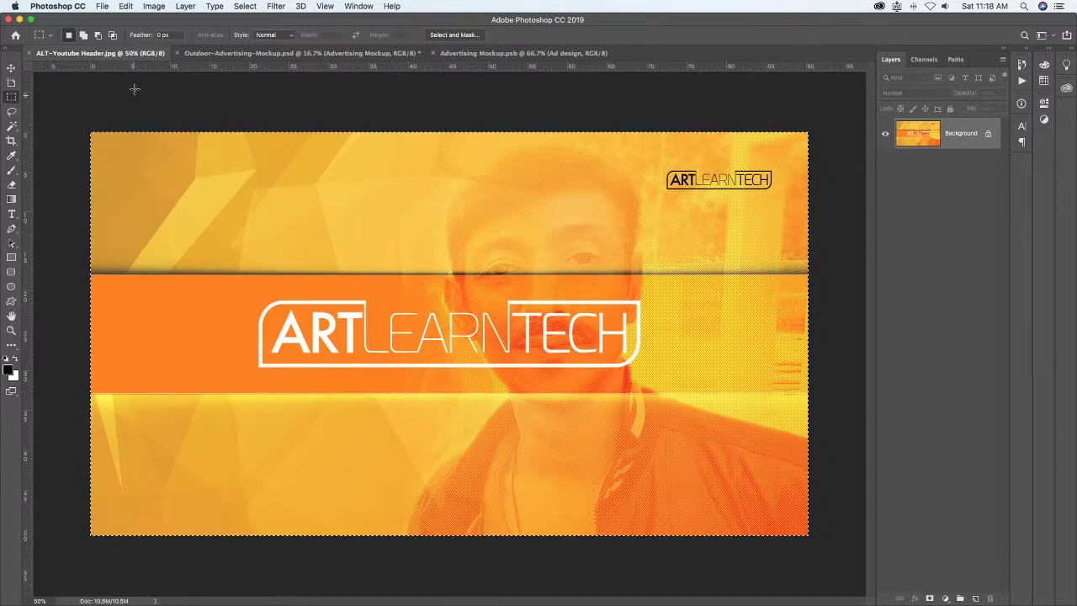
{"action": "left_click", "coordinate": [126, 6]}
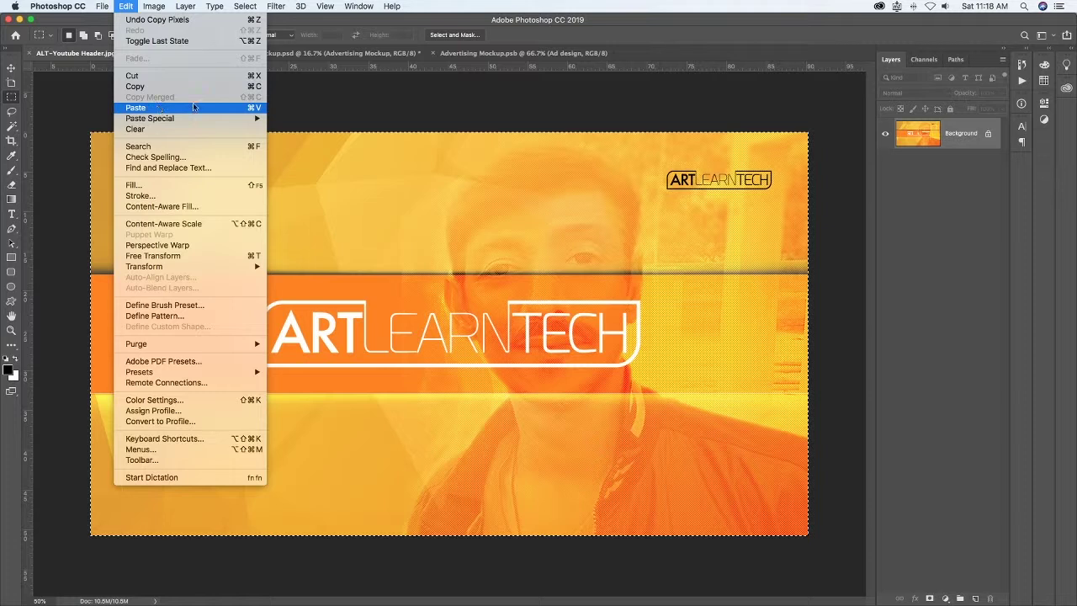
{"action": "left_click", "coordinate": [158, 86]}
- Hide the sample Ad design layer and paste the header into the .psb as Layer 1
{"action": "left_click", "coordinate": [456, 53]}
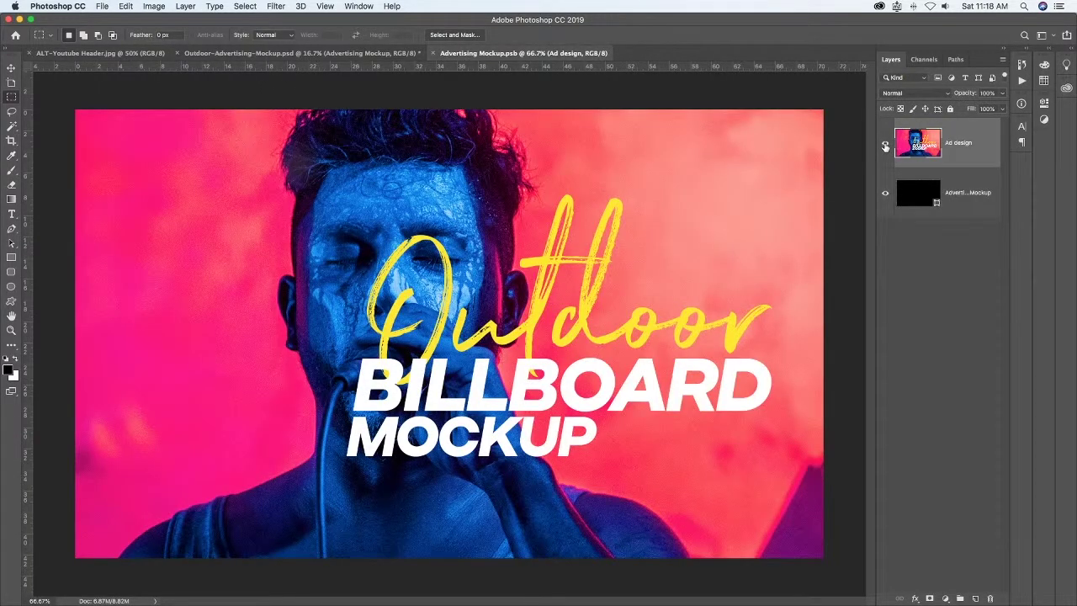
{"action": "left_click", "coordinate": [884, 145]}
{"action": "left_click", "coordinate": [128, 6]}
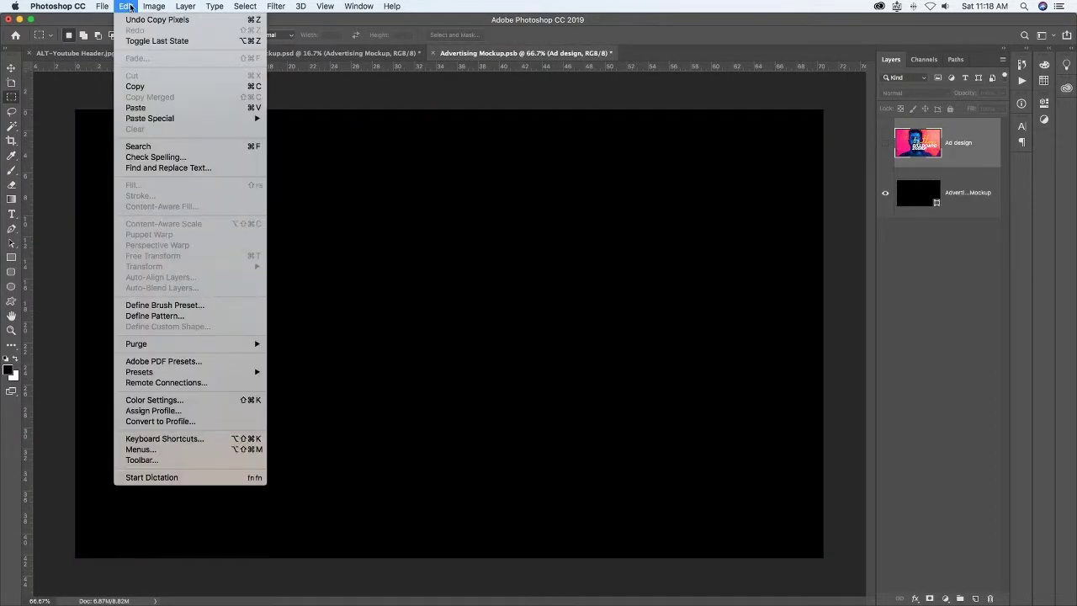
{"action": "left_click", "coordinate": [134, 107]}
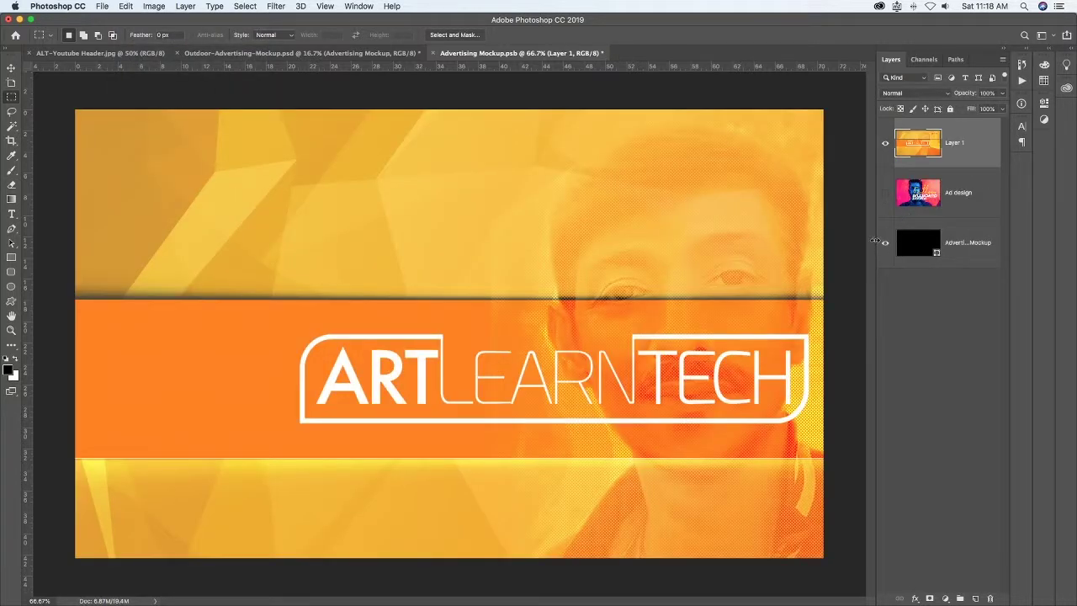
- Check the billboard mockup, then begin resizing the pasted banner in the ad content
{"action": "left_click", "coordinate": [107, 9]}
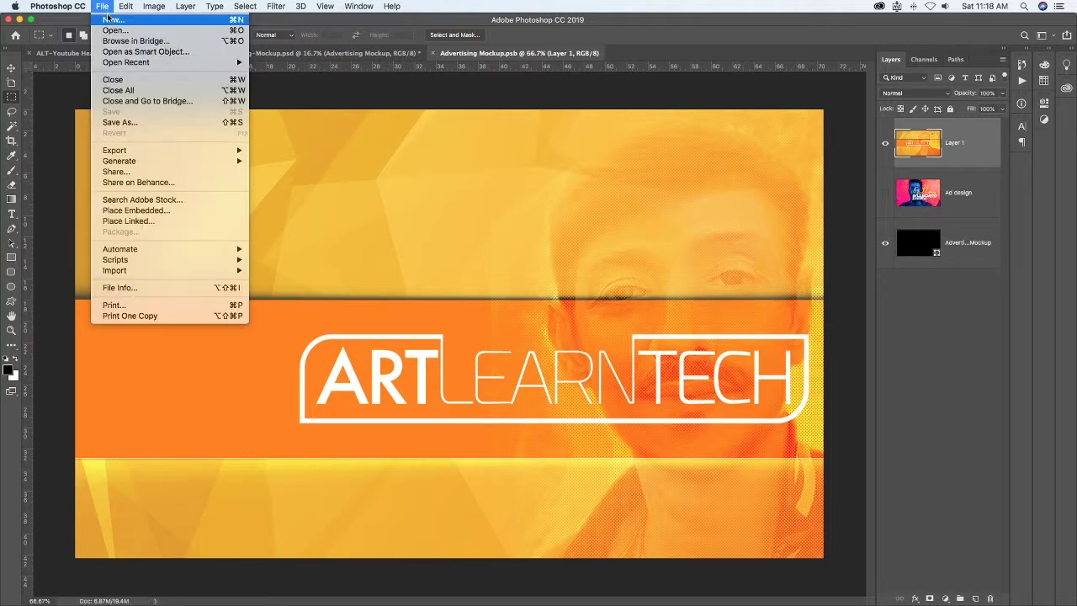
{"action": "left_click", "coordinate": [310, 99]}
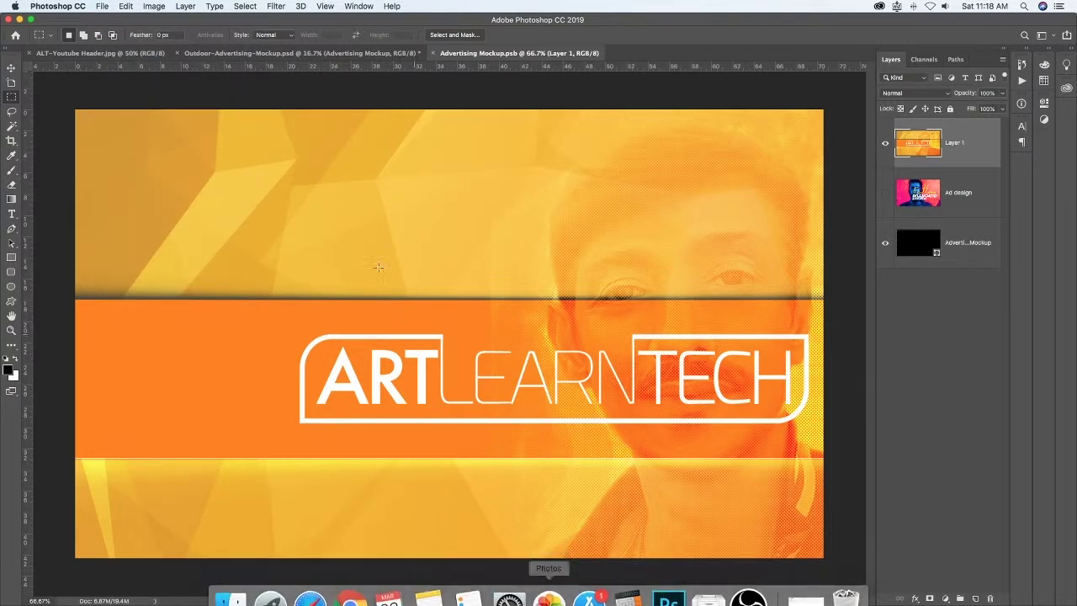
{"action": "left_click", "coordinate": [350, 55]}
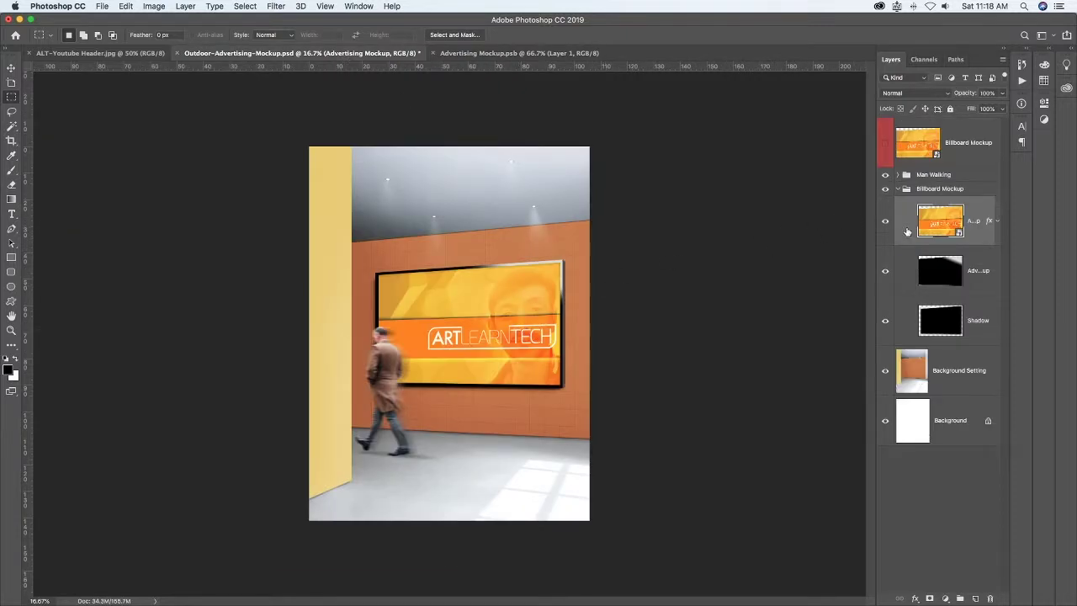
{"action": "left_click", "coordinate": [498, 54]}
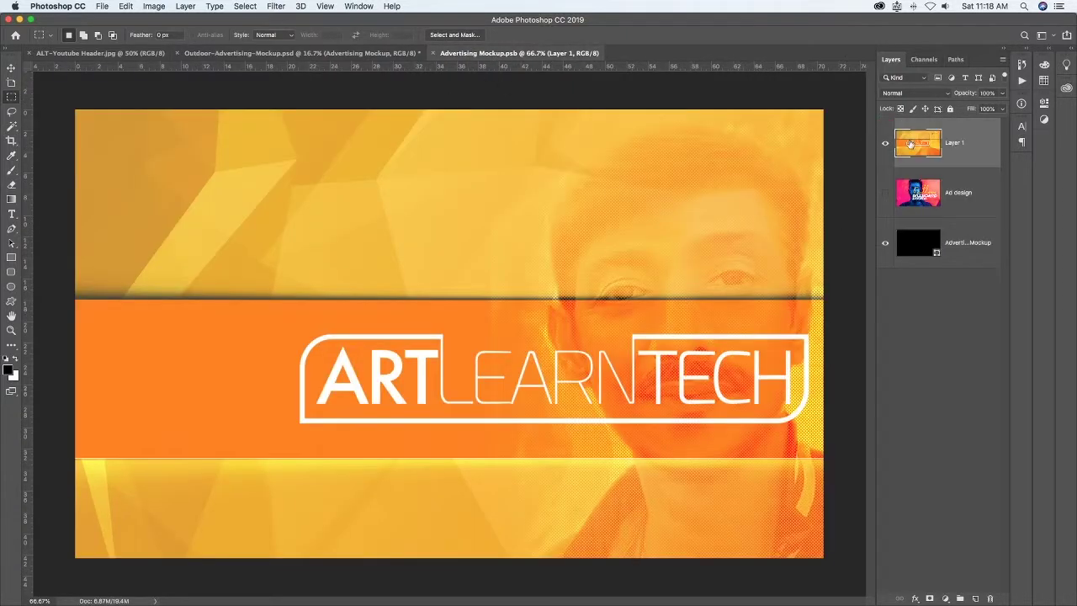
{"action": "key", "text": "ctrl+t"}
- Scale the ArtLearnTech banner to about 78% to fit the ad's width
{"action": "key", "text": "ctrl+minus"}
{"action": "key", "text": "ctrl+minus"}
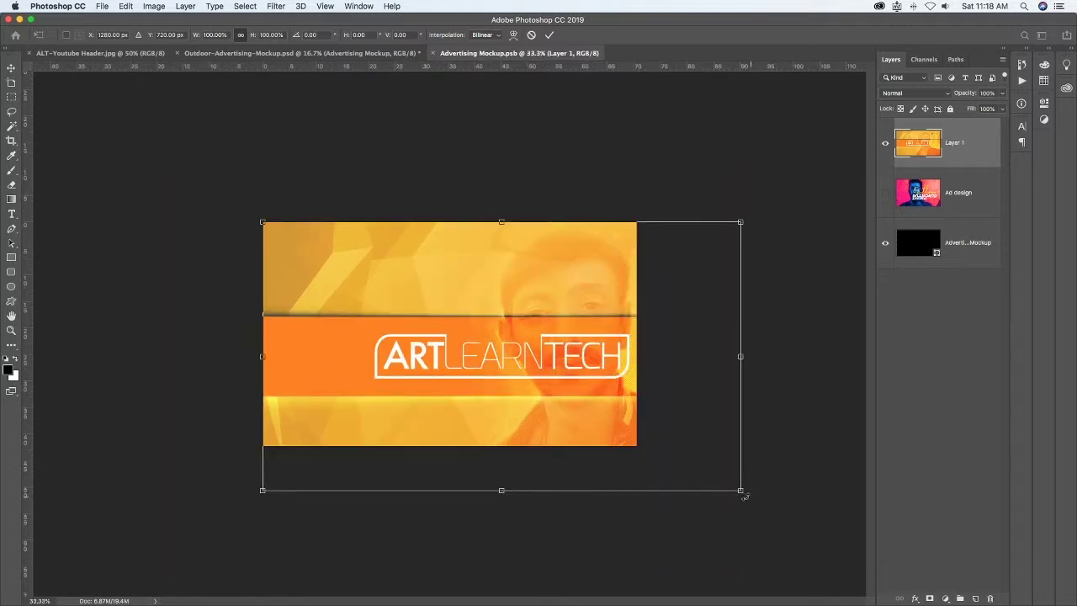
{"action": "mouse_move", "coordinate": [740, 491]}
{"action": "left_mouse_down"}
{"action": "mouse_move", "coordinate": [652, 451]}
{"action": "mouse_move", "coordinate": [623, 458]}
{"action": "left_mouse_up"}
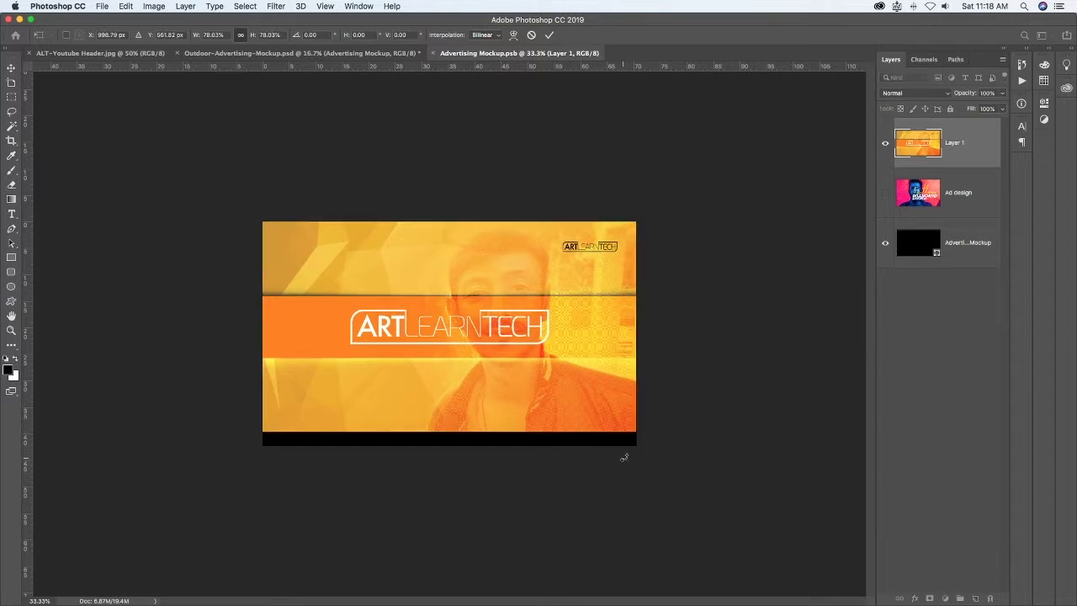
{"action": "key", "text": "Return"}
- Add an empty Layer 2 above Ad design and marquee-select the bottom black strip
{"action": "left_click", "coordinate": [968, 202]}
{"action": "left_click", "coordinate": [973, 598]}
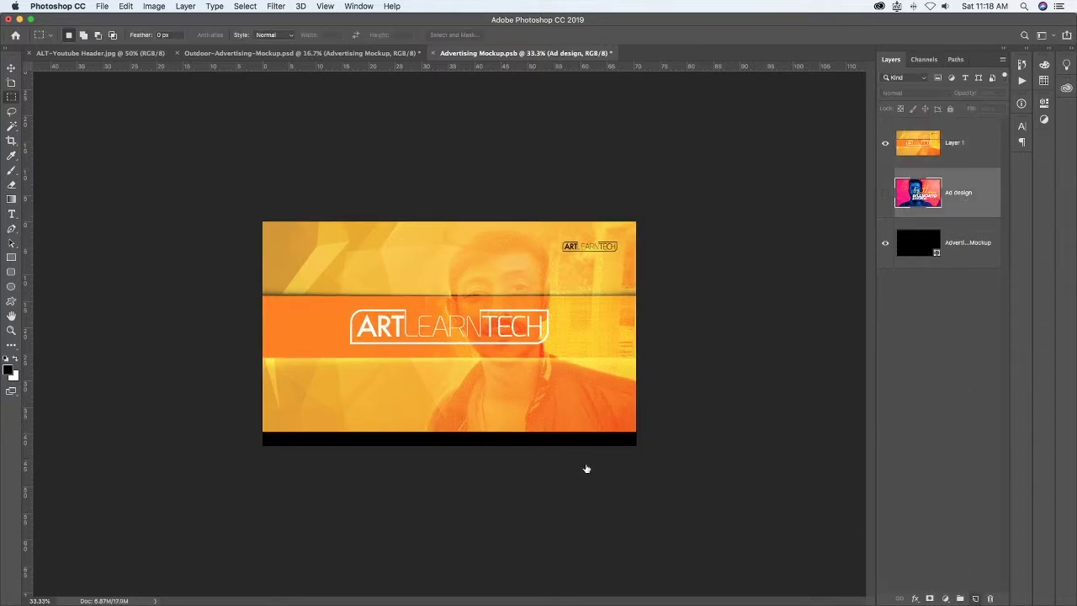
{"action": "left_click_drag", "start_coordinate": [258, 432], "coordinate": [640, 454]}
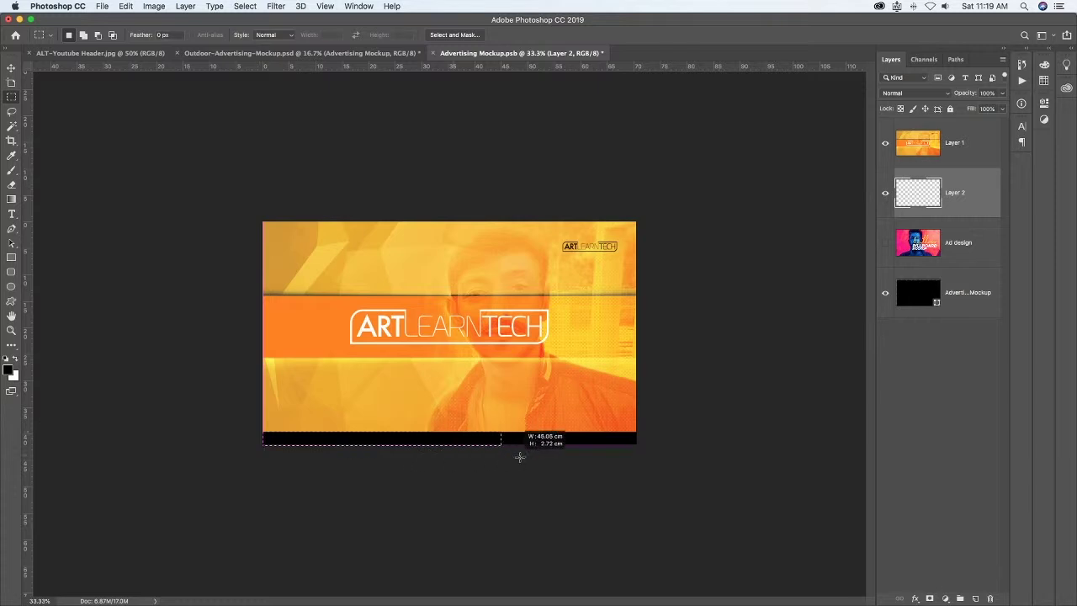
- Fill the bottom strip with a red-orange sampled from the banner
{"action": "key", "text": "i"}
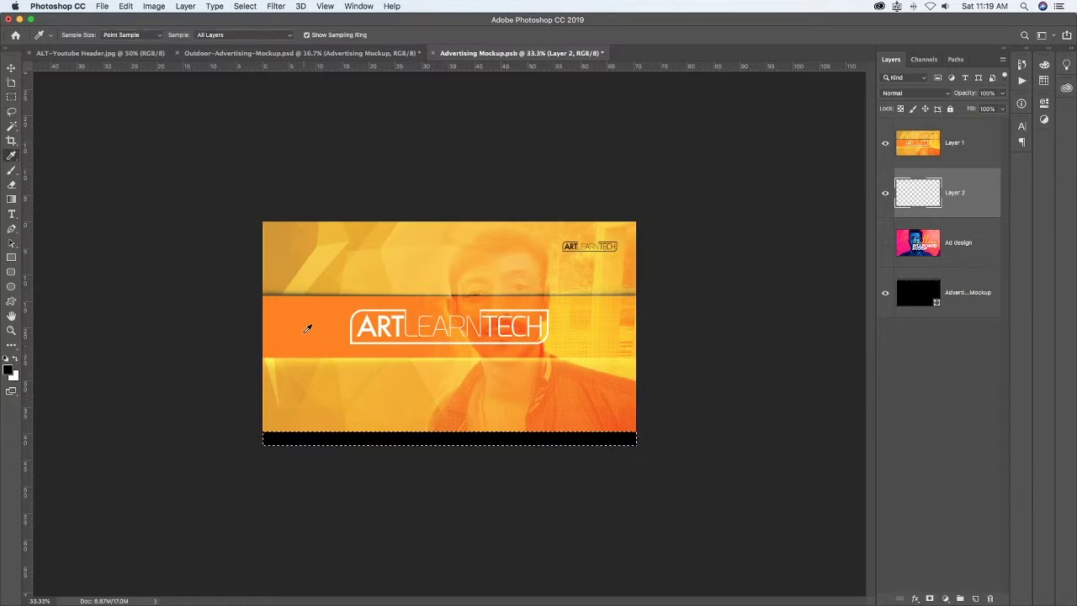
{"action": "key", "text": "alt+BackSpace"}
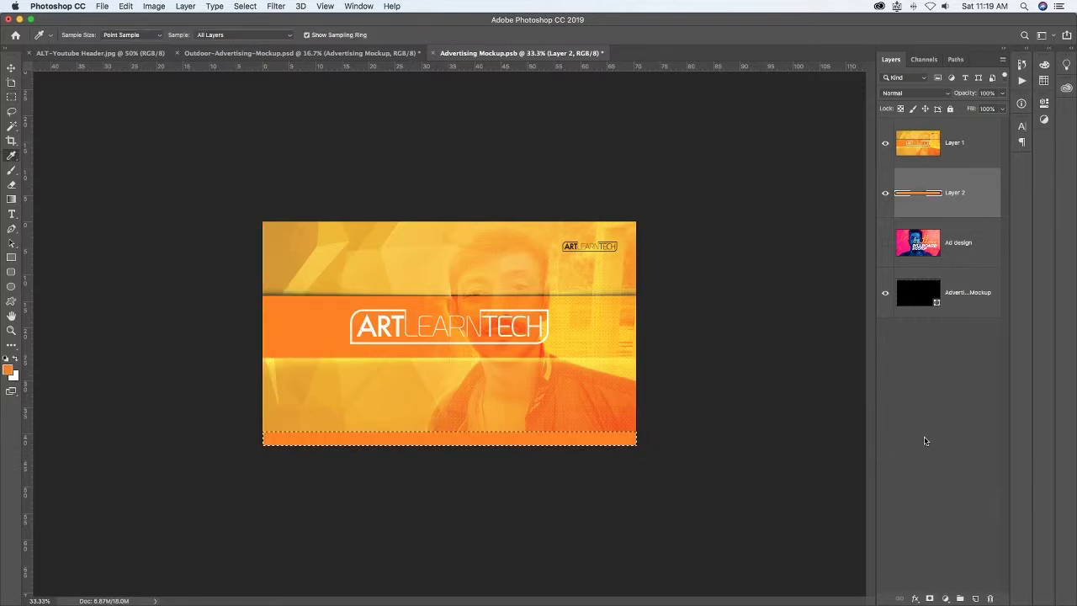
{"action": "left_click", "coordinate": [617, 420]}
{"action": "key", "text": "alt+BackSpace"}
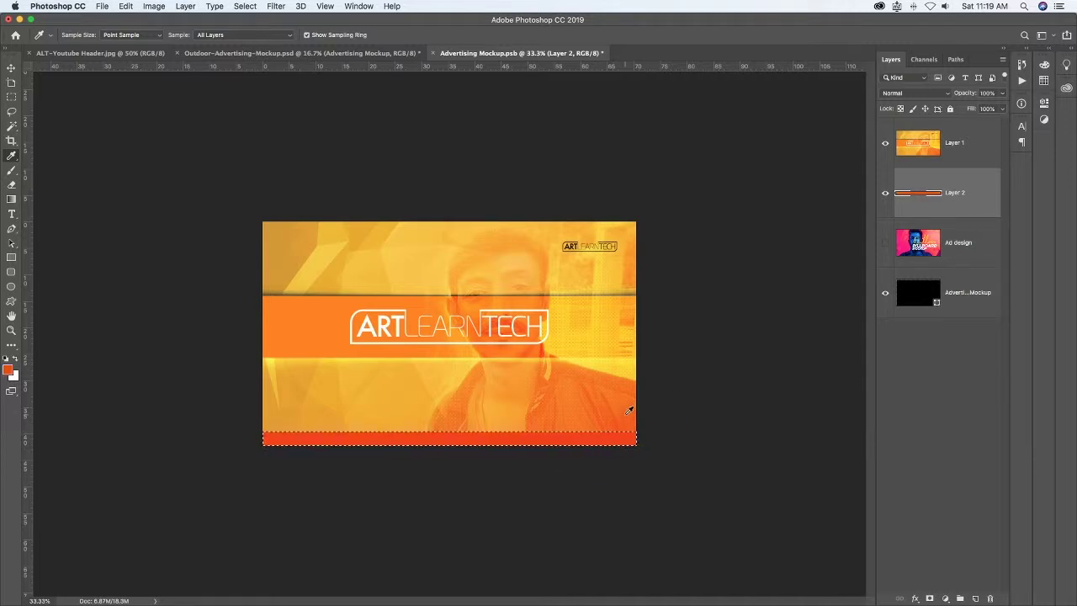
{"action": "left_click", "coordinate": [627, 417]}
{"action": "key", "text": "alt+BackSpace"}
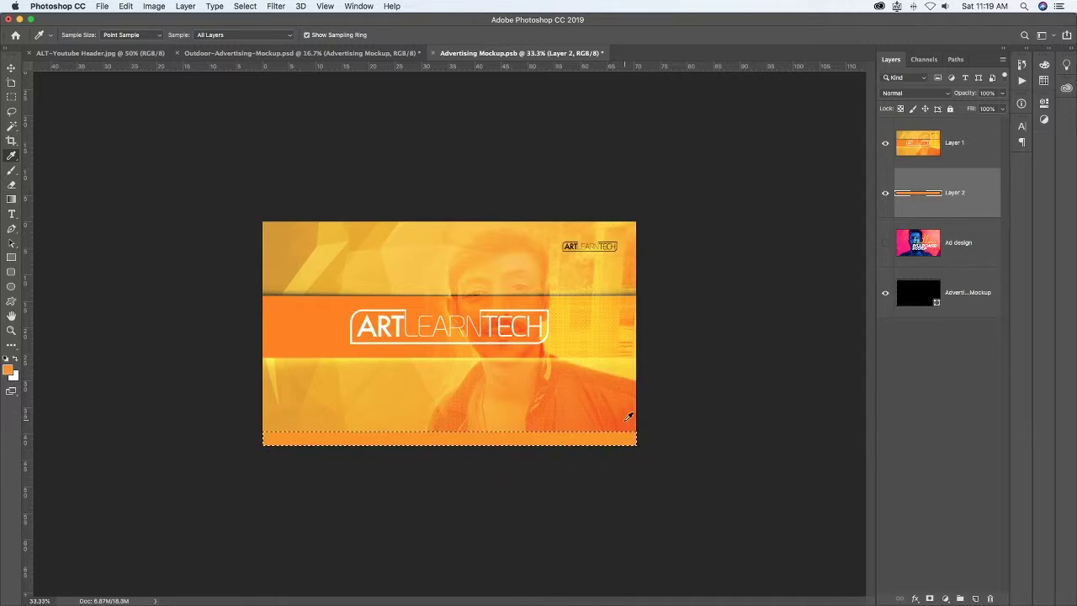
{"action": "key", "text": "ctrl+z"}
- Deepen the strip to bright red with Levels, then deselect and inspect the ad
{"action": "key", "text": "ctrl+l"}
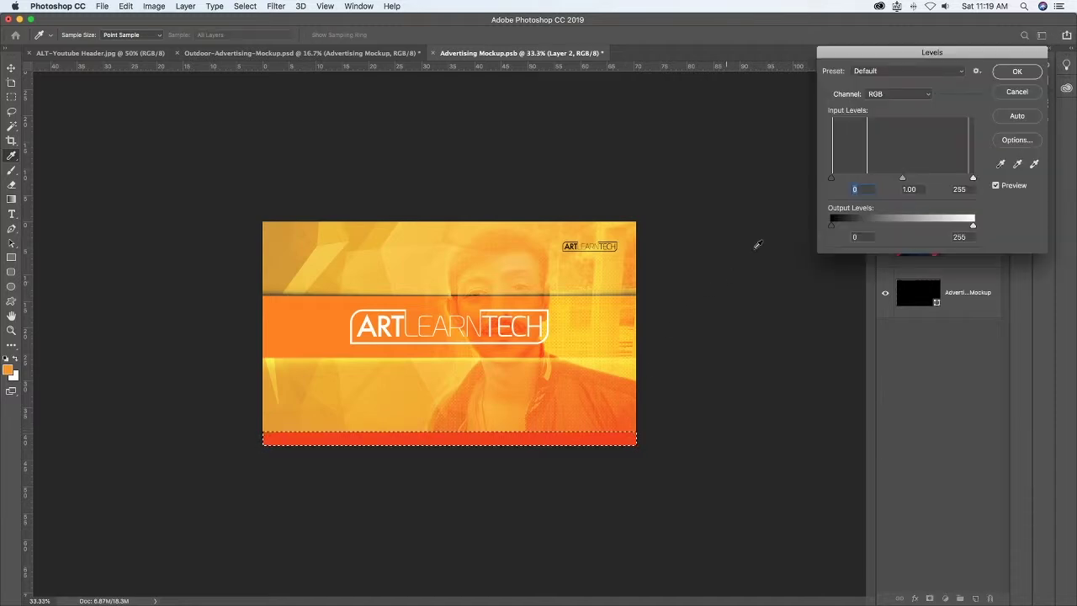
{"action": "left_click_drag", "start_coordinate": [832, 179], "coordinate": [865, 180]}
{"action": "left_click_drag", "start_coordinate": [972, 180], "coordinate": [965, 181]}
{"action": "left_click", "coordinate": [1017, 71]}
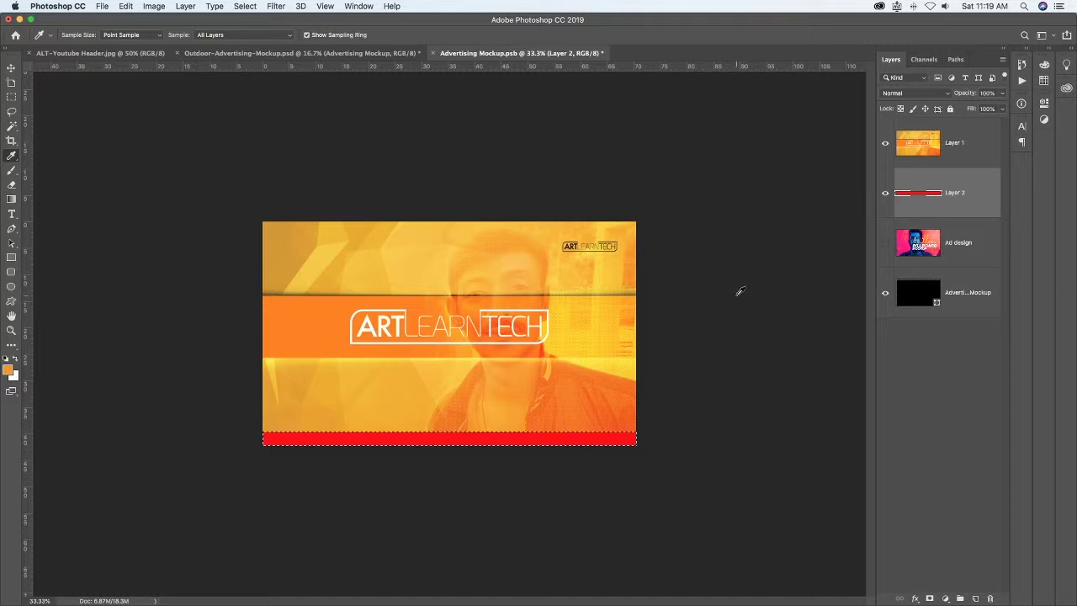
{"action": "key", "text": "ctrl+d"}
{"action": "key", "text": "ctrl+plus"}
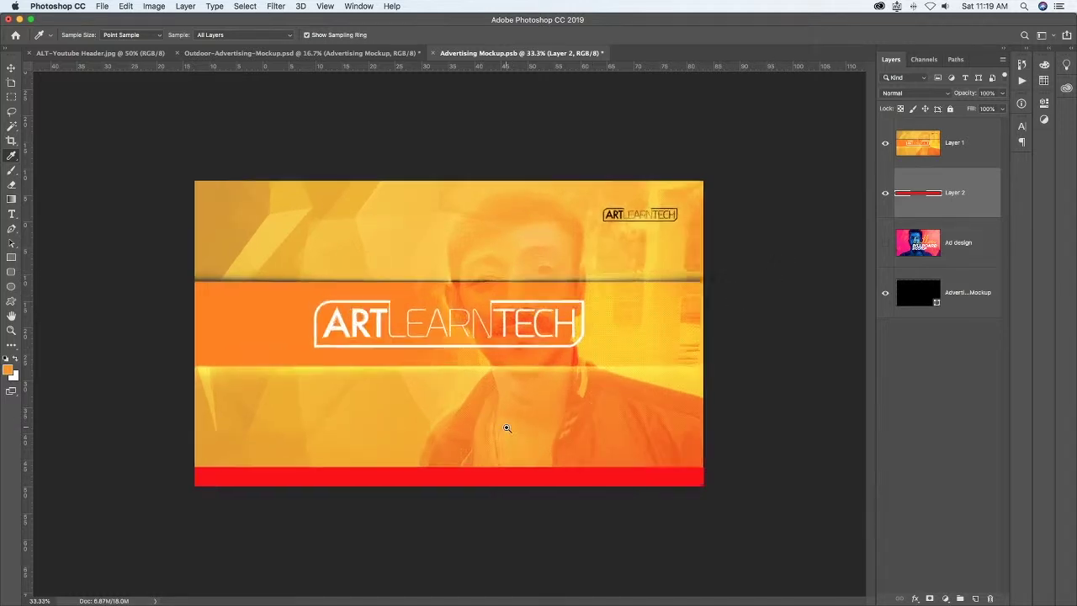
{"action": "left_click", "coordinate": [434, 440], "text": "alt"}
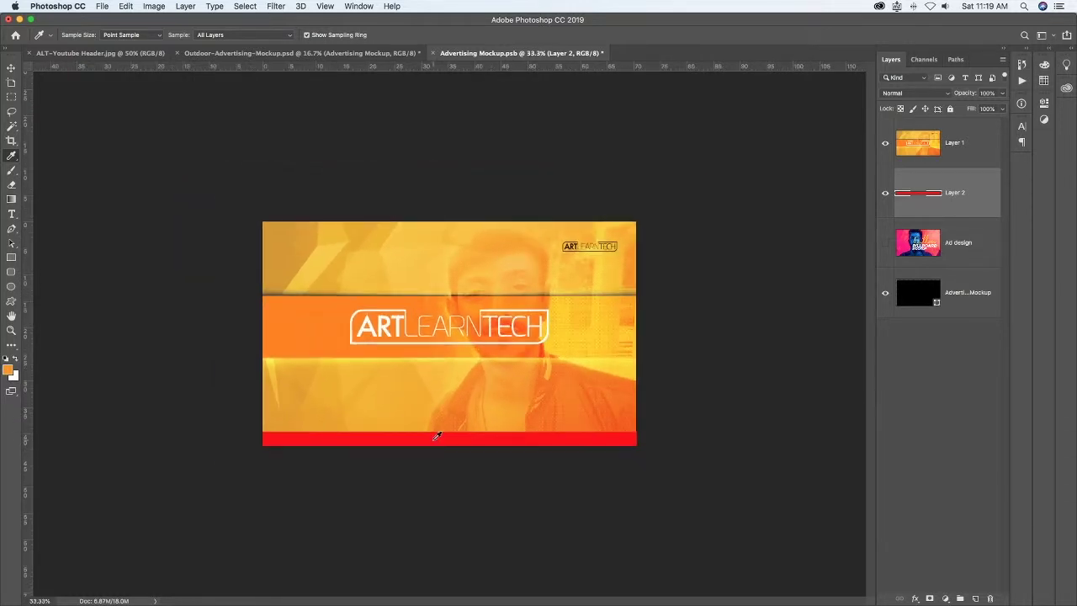
{"action": "left_click", "coordinate": [101, 6]}
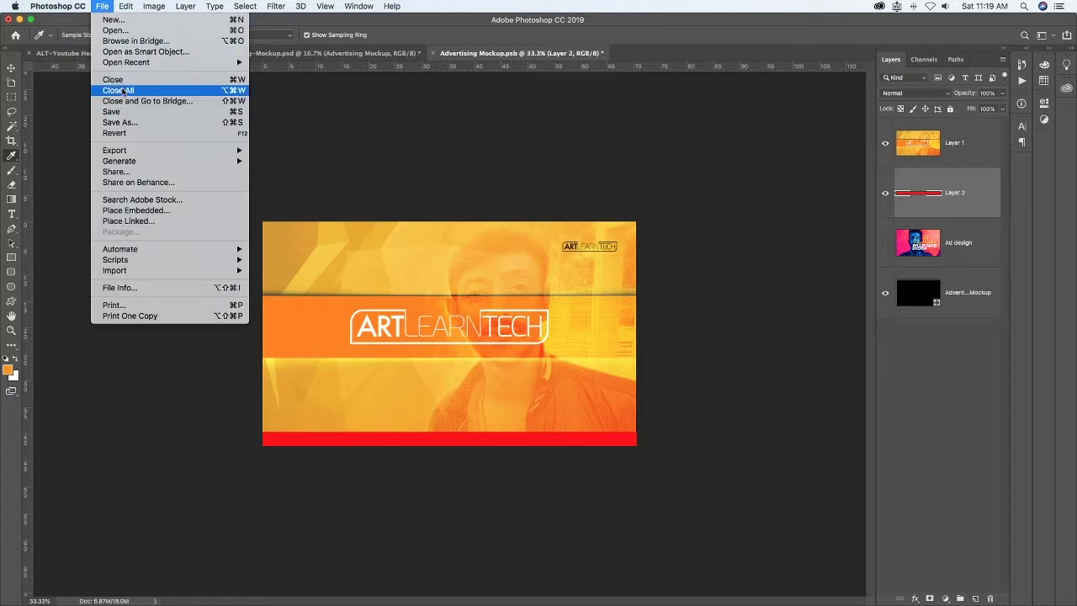
- Save the ad content, zoom in on the updated billboard mockup, then switch to Safari
{"action": "left_click", "coordinate": [179, 106]}
{"action": "left_click", "coordinate": [296, 53]}
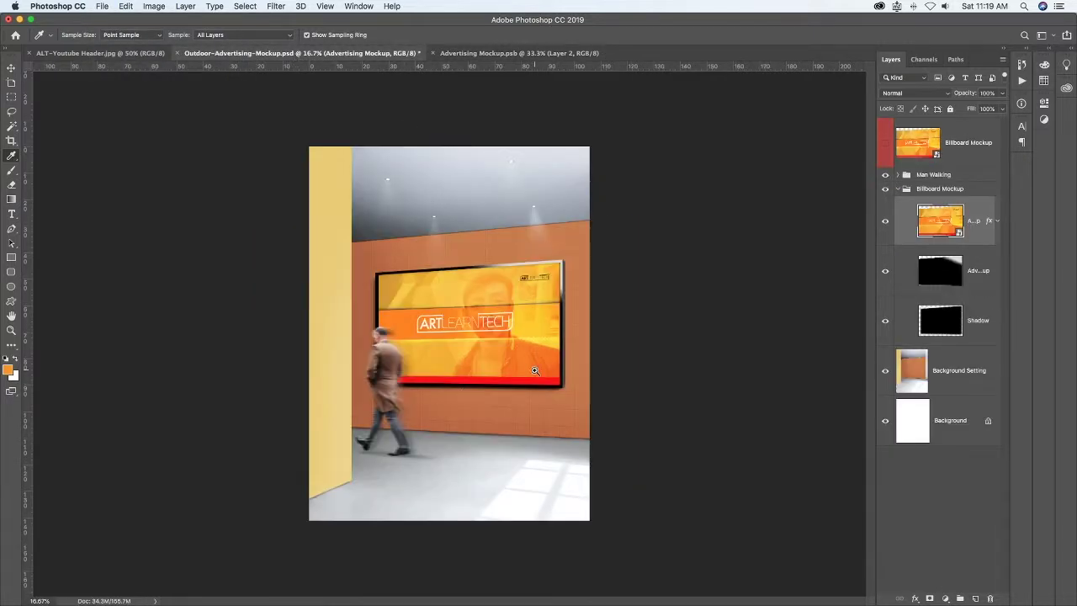
{"action": "left_click", "coordinate": [557, 392], "text": "super"}
{"action": "left_click", "coordinate": [585, 381], "text": "super"}
{"action": "left_click", "coordinate": [561, 383], "text": "alt+super"}
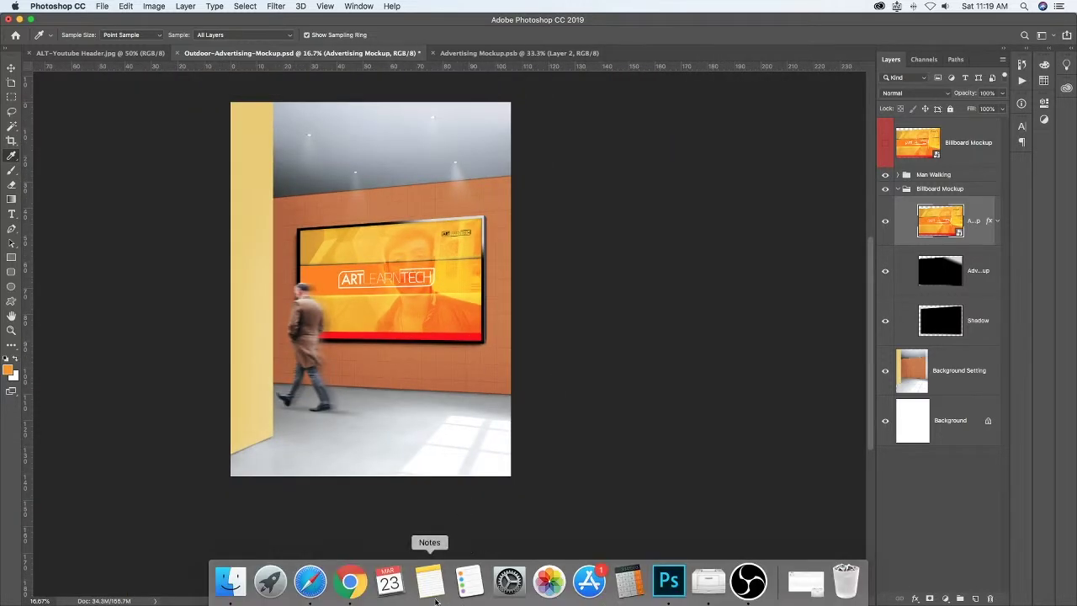
{"action": "left_click", "coordinate": [309, 582]}
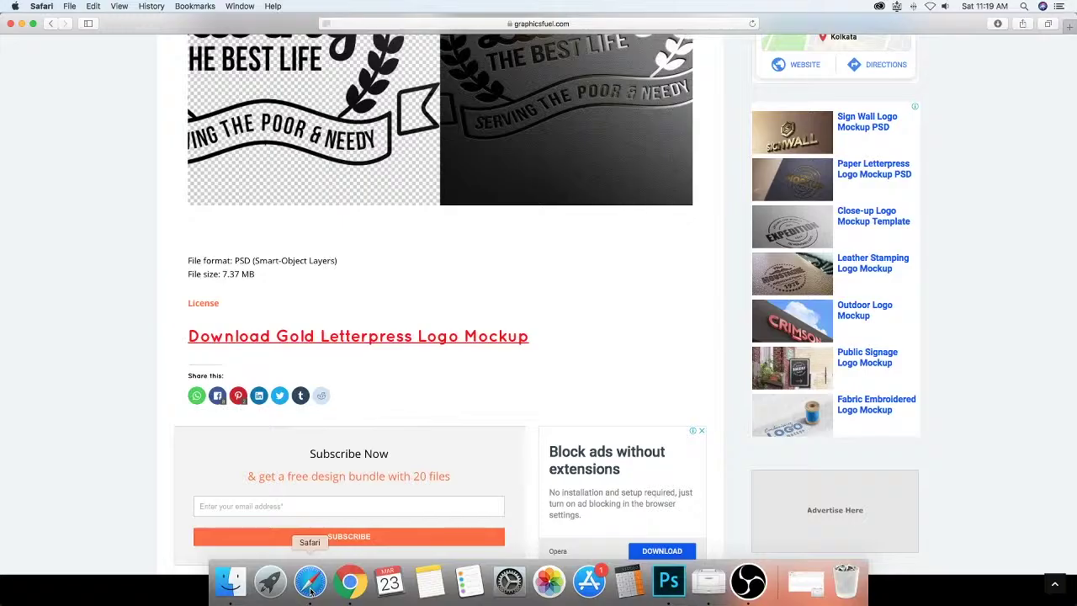
- Search Google in a new tab for "youtube ICON"
{"action": "left_click", "coordinate": [1068, 27]}
{"action": "left_click", "coordinate": [486, 91]}
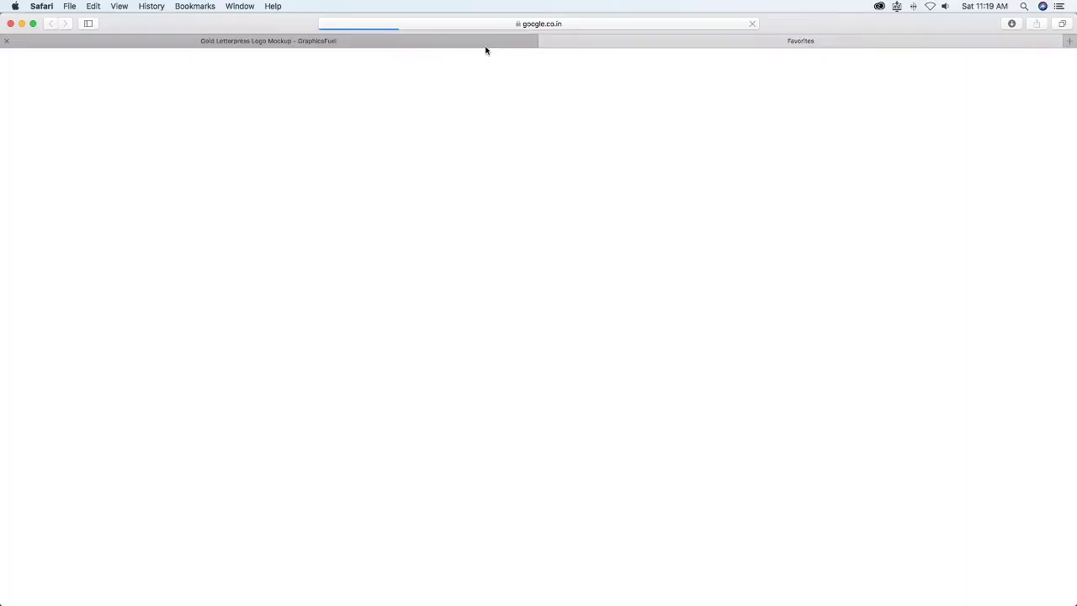
{"action": "left_click", "coordinate": [402, 243]}
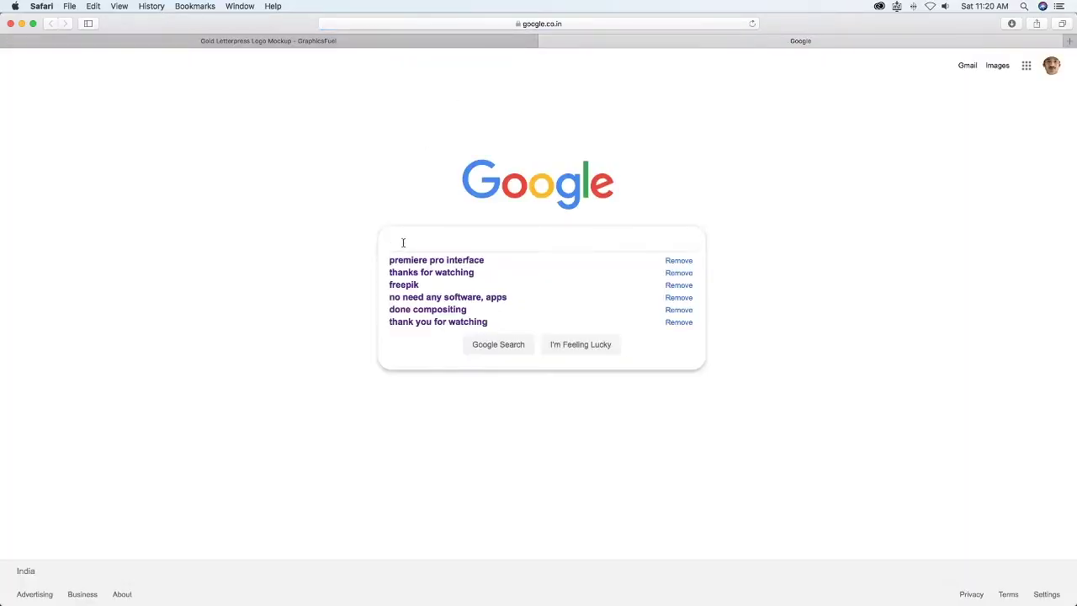
{"action": "type", "text": "youtube"}
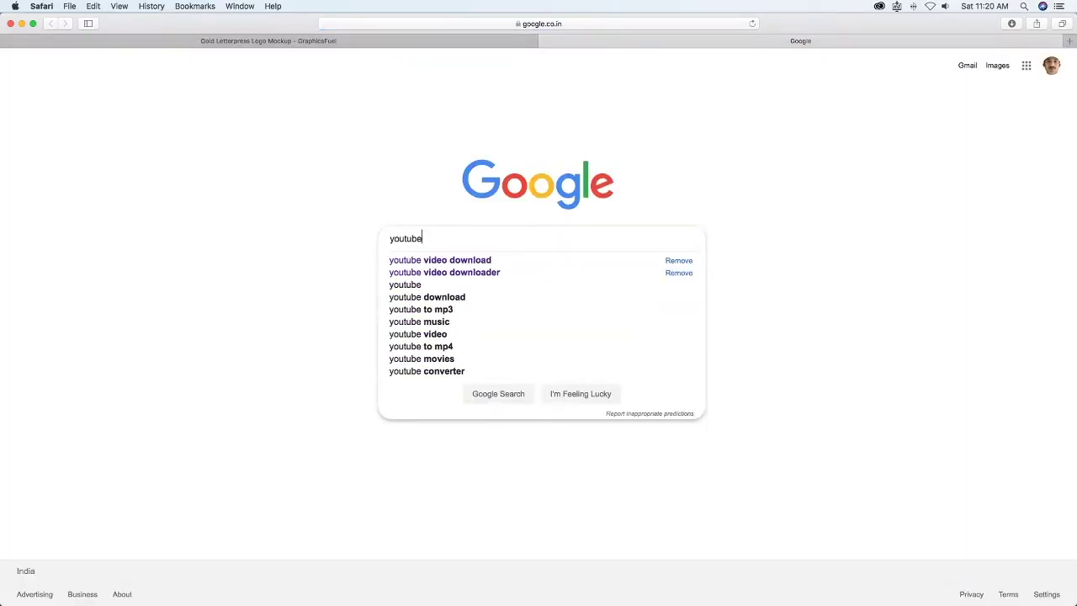
{"action": "type", "text": " ICON"}
{"action": "key", "text": "Return"}
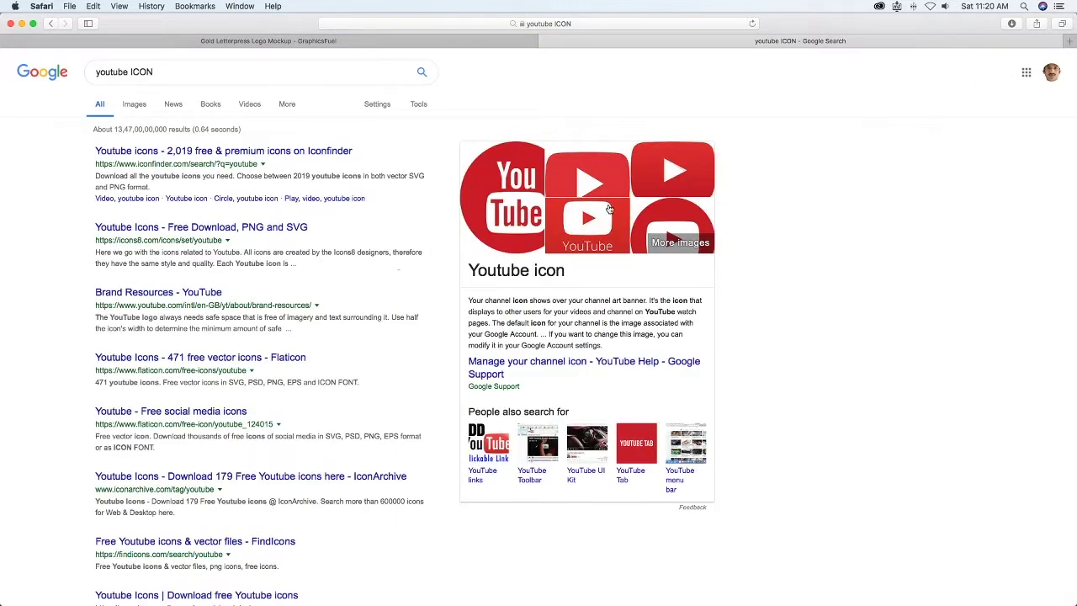
- Copy the Wikipedia red YouTube play-button image from the image results
{"action": "left_click", "coordinate": [665, 168]}
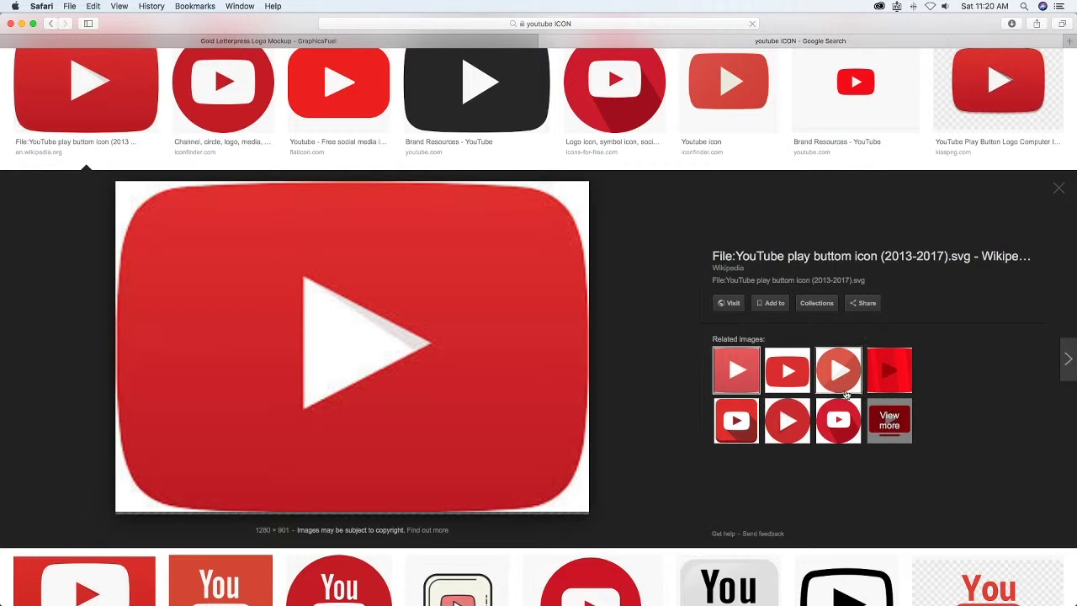
{"action": "left_click", "coordinate": [774, 382]}
{"action": "left_click", "coordinate": [730, 379]}
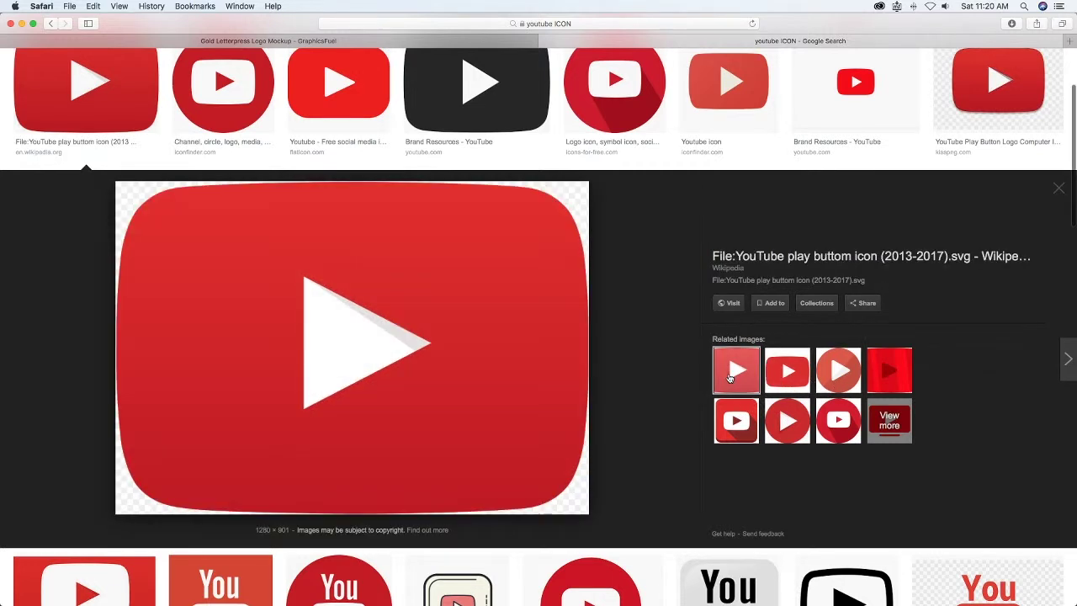
{"action": "right_click", "coordinate": [456, 349]}
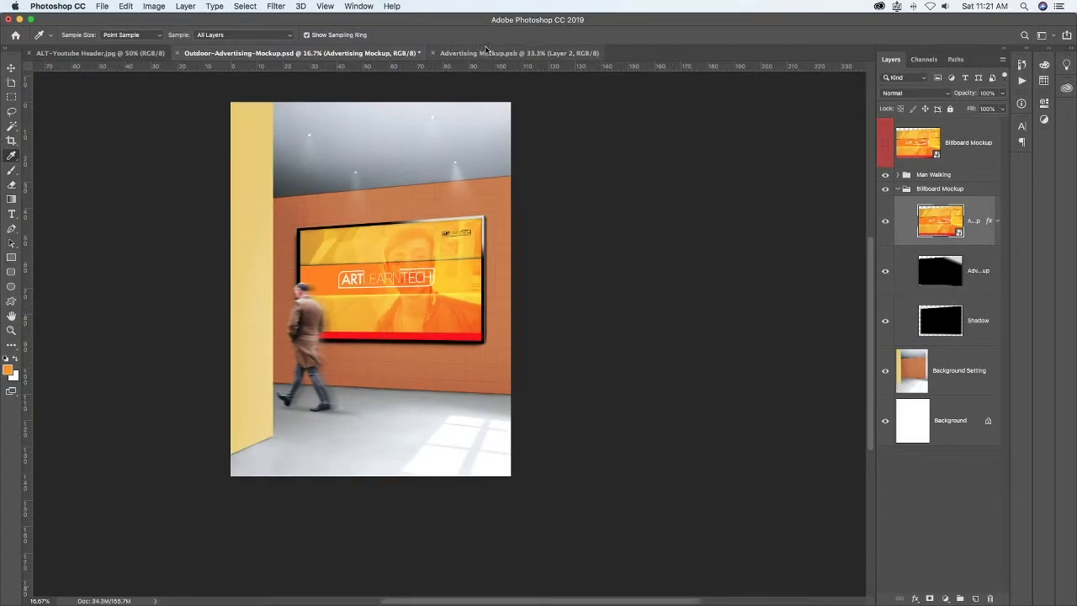
{"action": "left_click", "coordinate": [484, 56]}
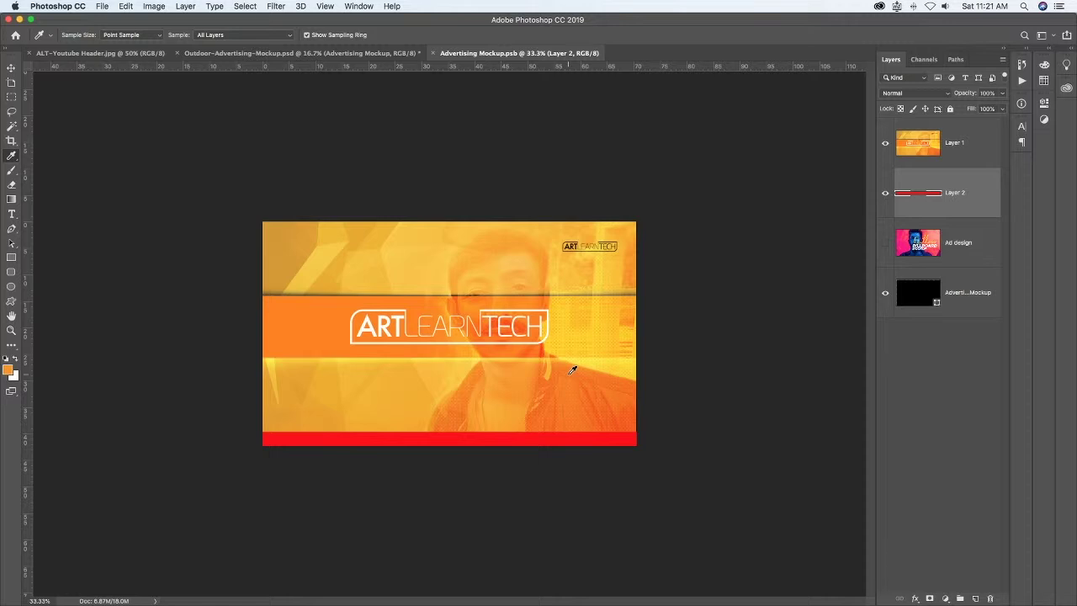
- Paste the YouTube logo as Layer 3 on top and scale it down to a small button
{"action": "key", "text": "v"}
{"action": "key", "text": "ctrl+v"}
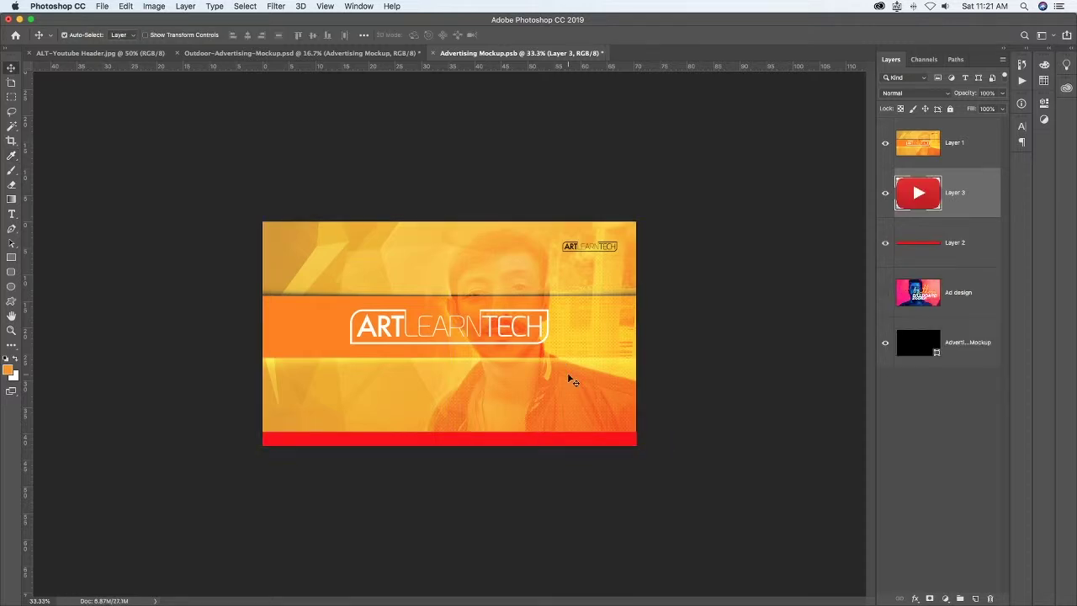
{"action": "key", "text": "ctrl+bracketright"}
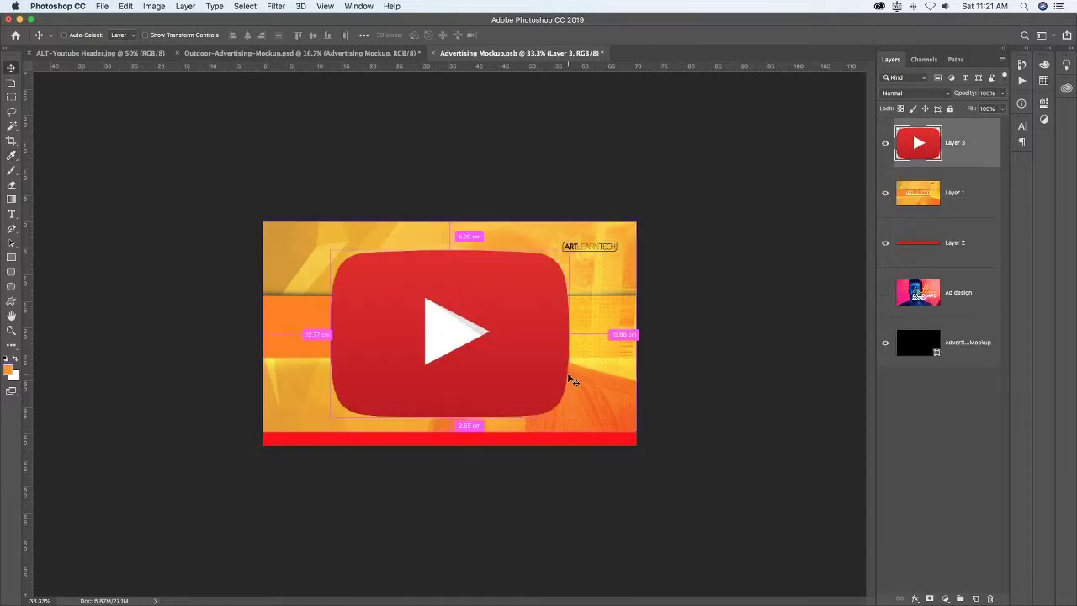
{"action": "key", "text": "ctrl+t"}
{"action": "left_click_drag", "start_coordinate": [569, 249], "coordinate": [357, 388]}
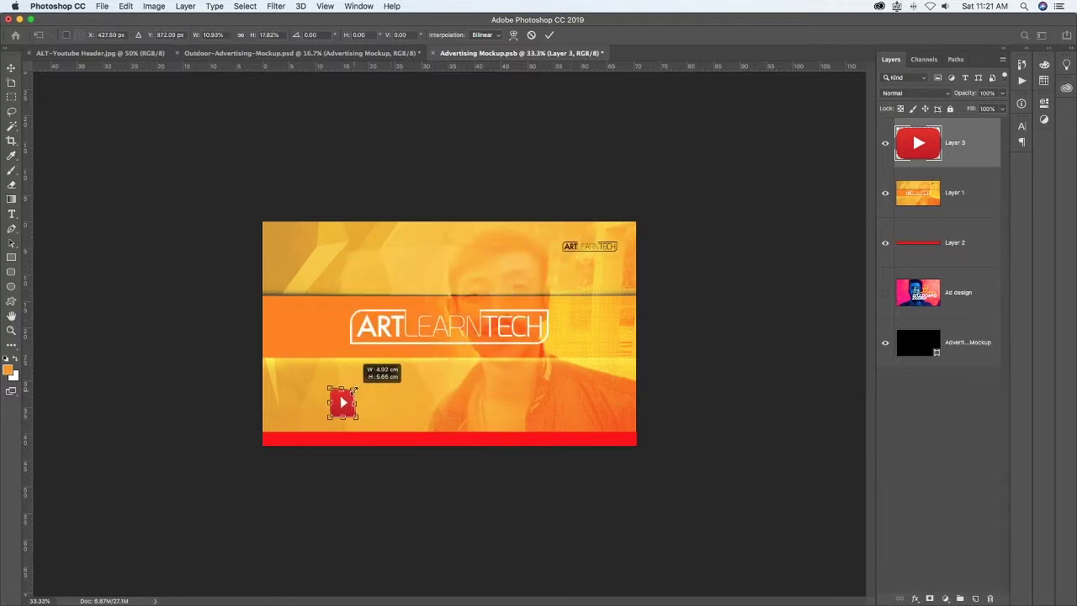
{"action": "key", "text": "Escape"}
{"action": "key", "text": "ctrl+t"}
{"action": "mouse_move", "coordinate": [568, 250]}
{"action": "left_mouse_down"}
{"action": "mouse_move", "coordinate": [355, 397]}
{"action": "mouse_move", "coordinate": [602, 436]}
{"action": "left_mouse_up"}
{"action": "key", "text": "Return"}
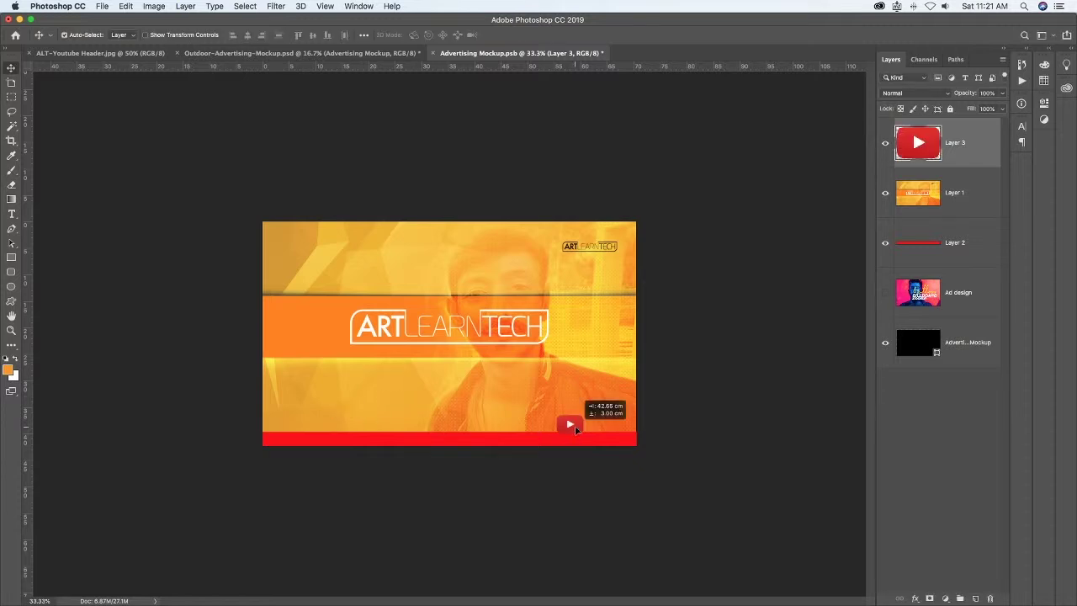
- Place the logo on the red bar at bottom right, shrinking it to about 85%
{"action": "left_click_drag", "start_coordinate": [603, 431], "coordinate": [602, 431]}
{"action": "key", "text": "ctrl+plus"}
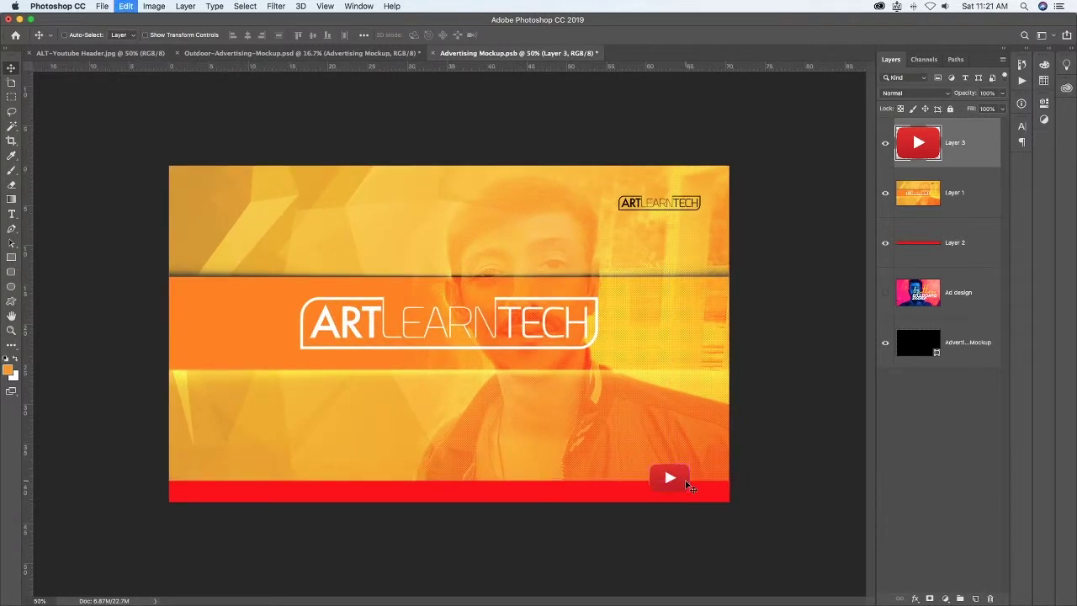
{"action": "key", "text": "ctrl+t"}
{"action": "left_click_drag", "start_coordinate": [690, 490], "coordinate": [680, 480]}
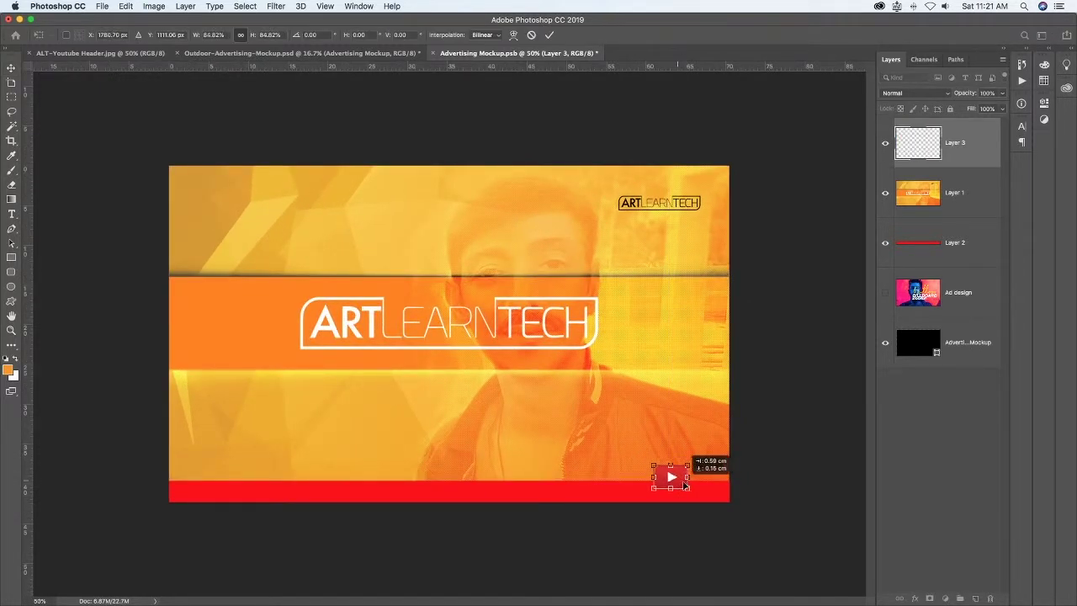
{"action": "key", "text": "Return"}
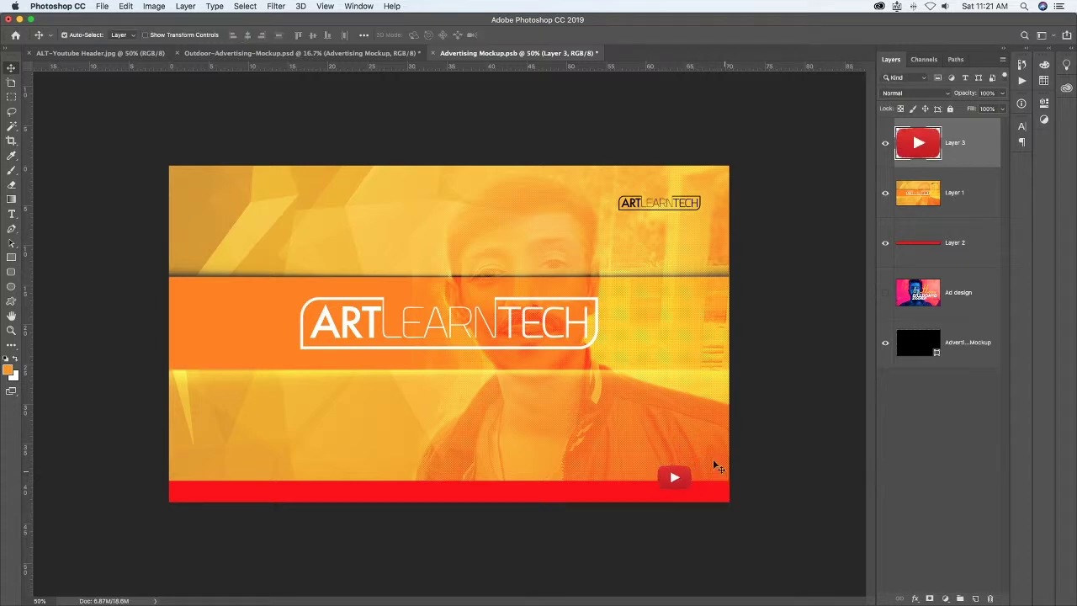
{"action": "key", "text": "Down"}
{"action": "key", "text": "Down"}
{"action": "key", "text": "Down"}
- Add a Drop Shadow to Layer 3 (66% opacity, 136°, 9 px distance, 5% spread) and save
{"action": "left_click", "coordinate": [914, 598]}
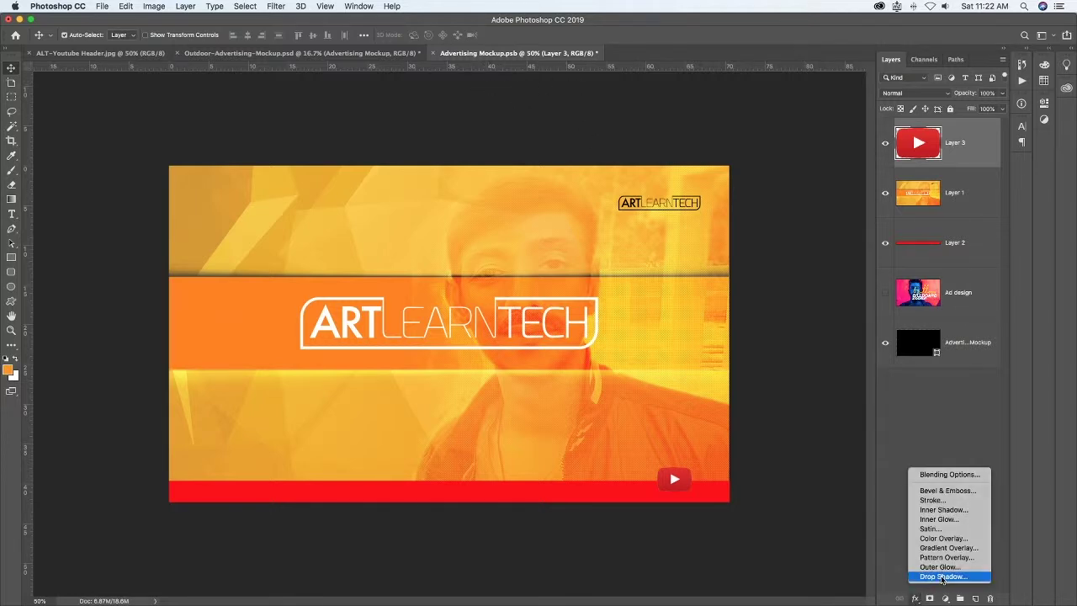
{"action": "left_click", "coordinate": [941, 577]}
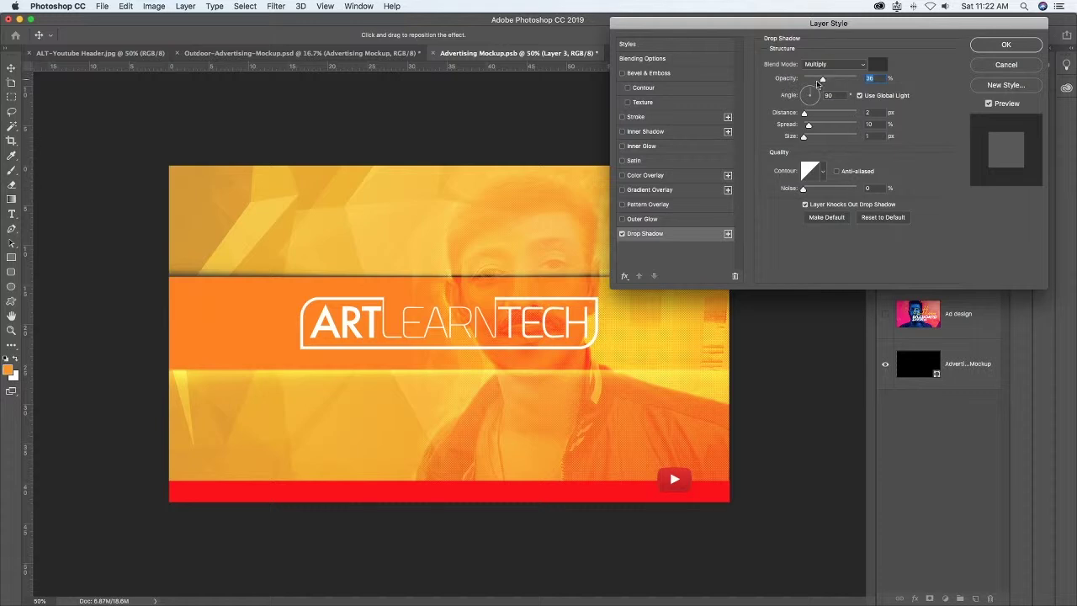
{"action": "left_click_drag", "start_coordinate": [823, 79], "coordinate": [850, 80]}
{"action": "mouse_move", "coordinate": [802, 113]}
{"action": "left_mouse_down"}
{"action": "mouse_move", "coordinate": [816, 126]}
{"action": "mouse_move", "coordinate": [804, 139]}
{"action": "mouse_move", "coordinate": [809, 112]}
{"action": "mouse_move", "coordinate": [812, 125]}
{"action": "left_mouse_up"}
{"action": "left_click_drag", "start_coordinate": [848, 79], "coordinate": [839, 82]}
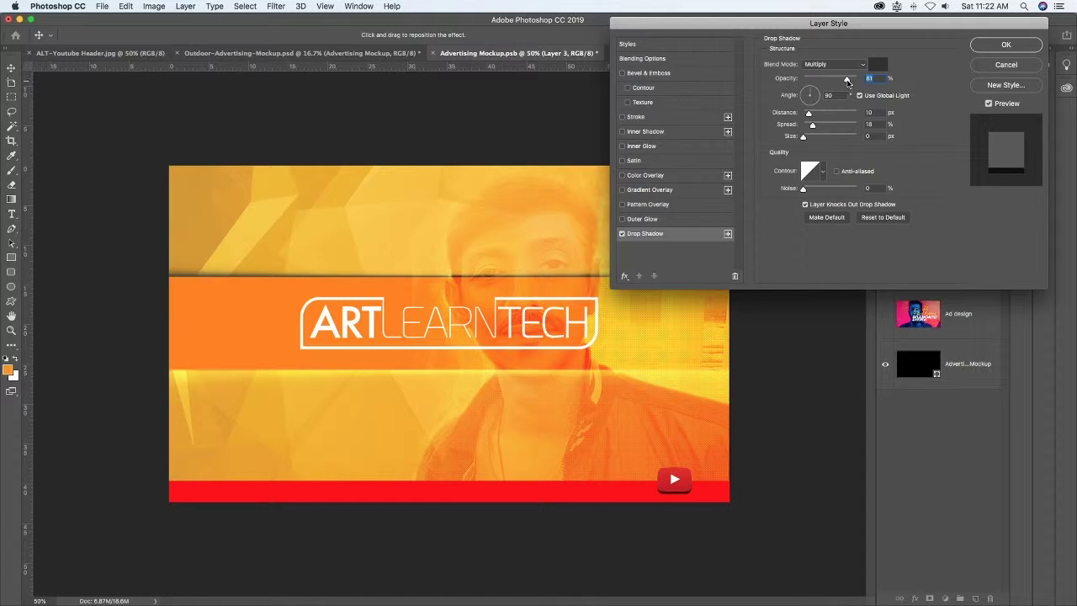
{"action": "left_click_drag", "start_coordinate": [818, 98], "coordinate": [802, 94]}
{"action": "left_click_drag", "start_coordinate": [804, 93], "coordinate": [805, 126]}
{"action": "left_click", "coordinate": [812, 126]}
{"action": "left_click", "coordinate": [810, 138]}
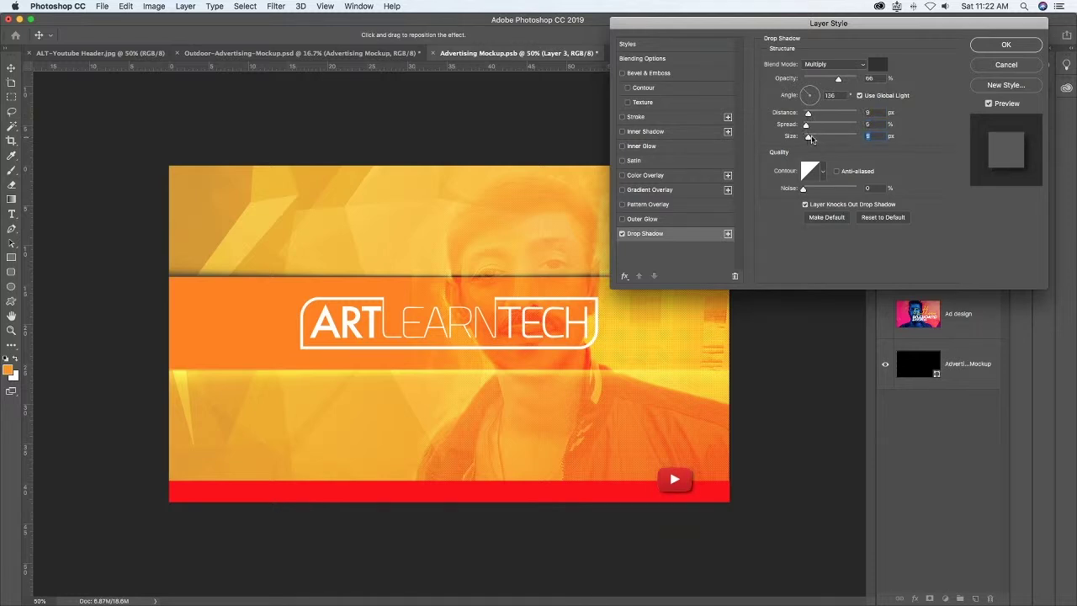
{"action": "left_click", "coordinate": [990, 50]}
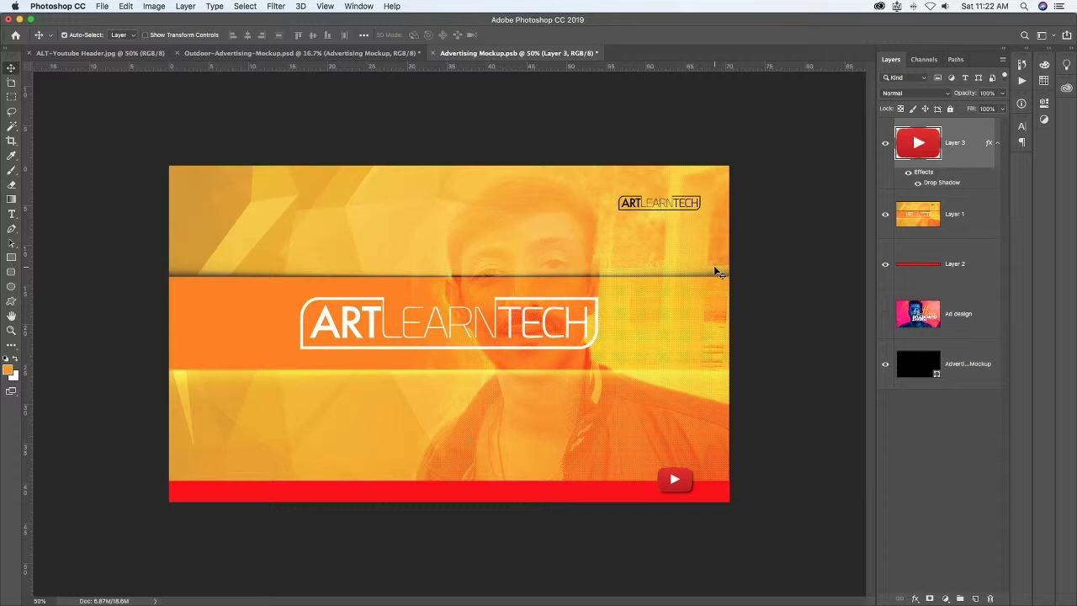
{"action": "key", "text": "ctrl+s"}
- Save the ad as JPEG 001.jpg in Downloads, accepting the quality options
{"action": "left_click", "coordinate": [102, 6]}
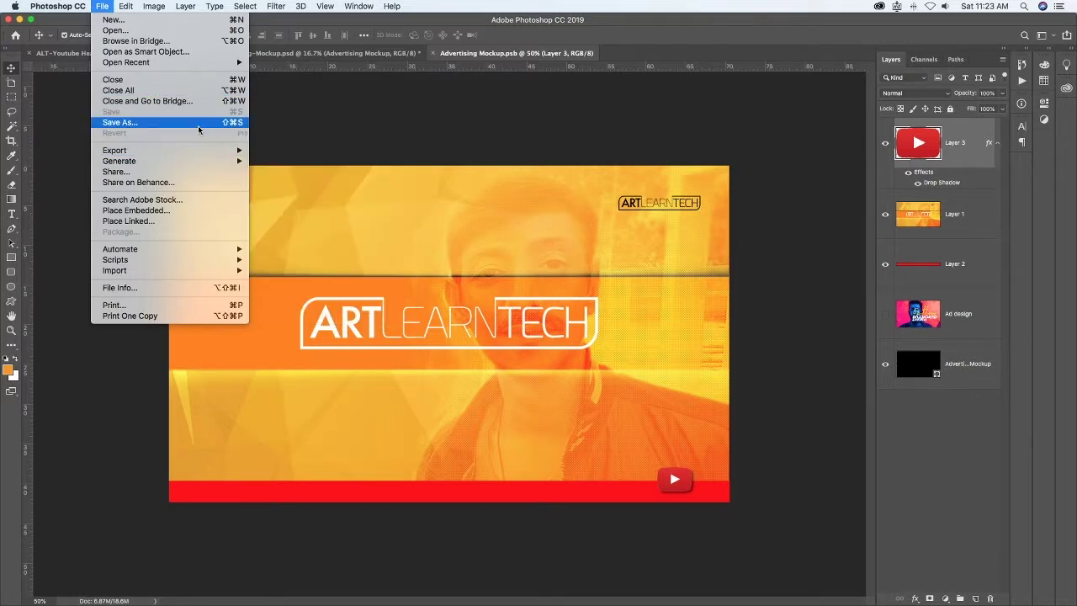
{"action": "key", "text": "Escape"}
{"action": "key", "text": "super+shift+s"}
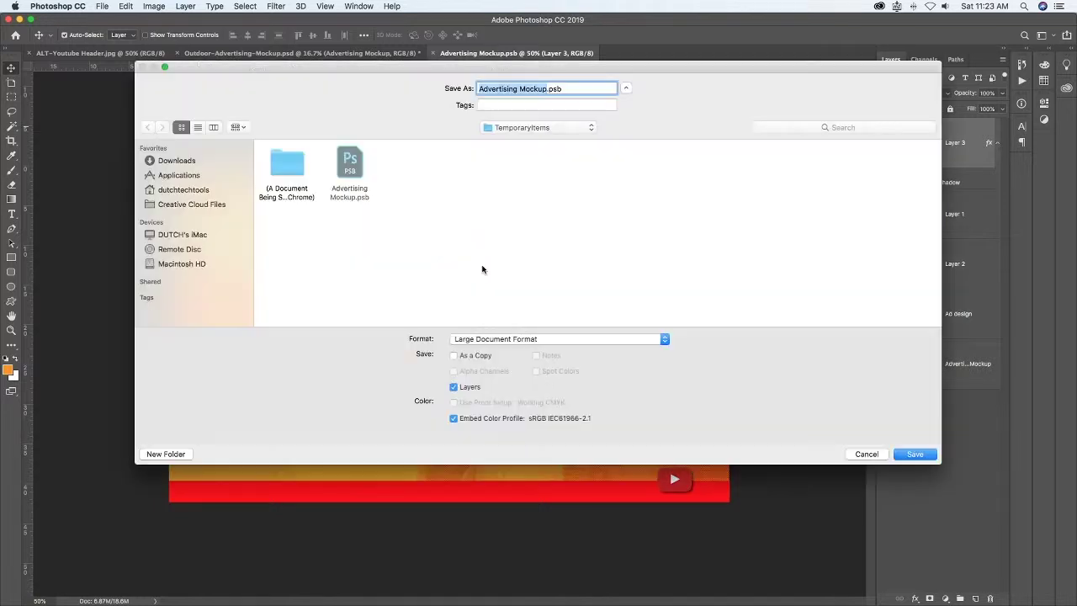
{"action": "left_click", "coordinate": [175, 160]}
{"action": "left_click", "coordinate": [496, 339]}
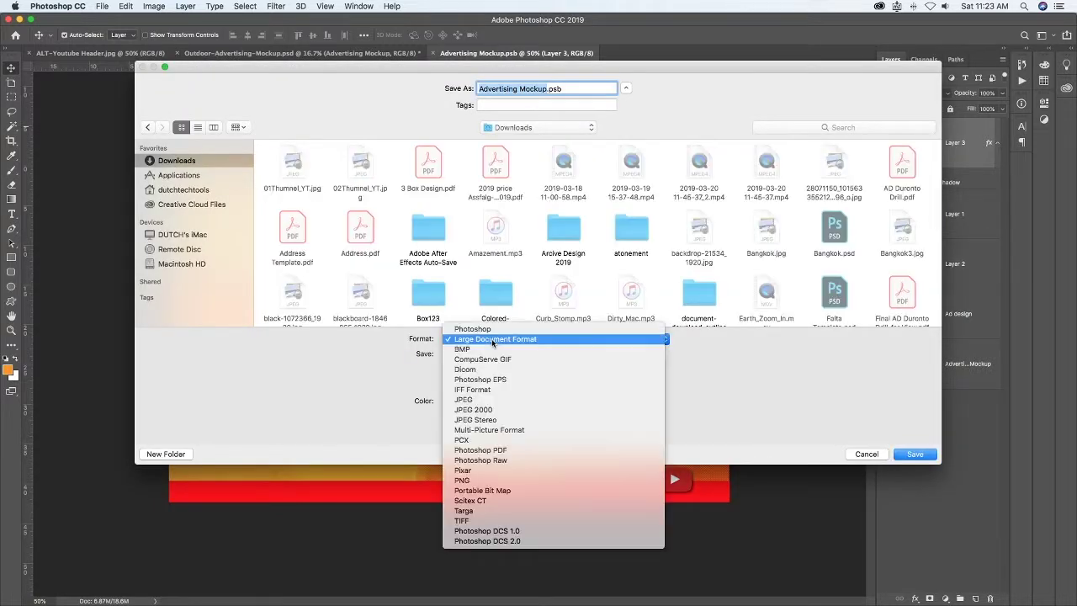
{"action": "left_click", "coordinate": [487, 399]}
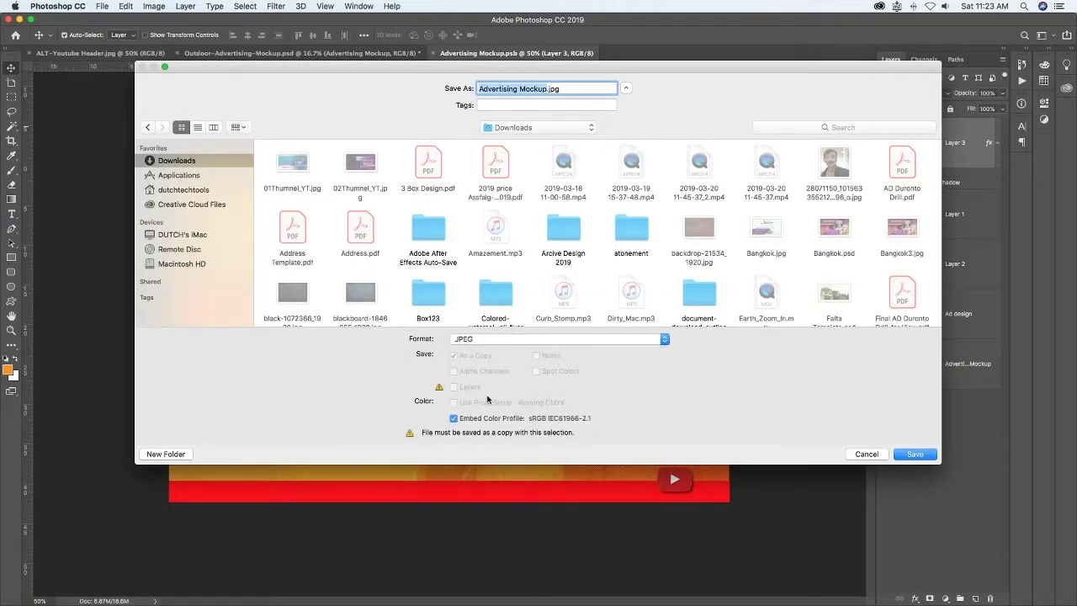
{"action": "type", "text": "001"}
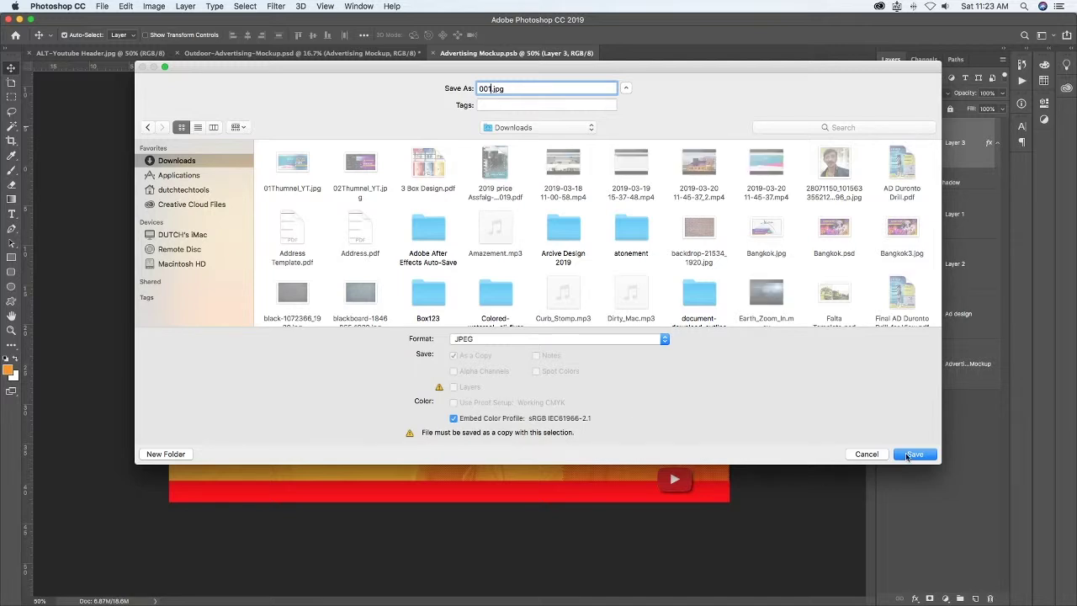
{"action": "left_click", "coordinate": [906, 455]}
{"action": "left_click", "coordinate": [595, 154]}
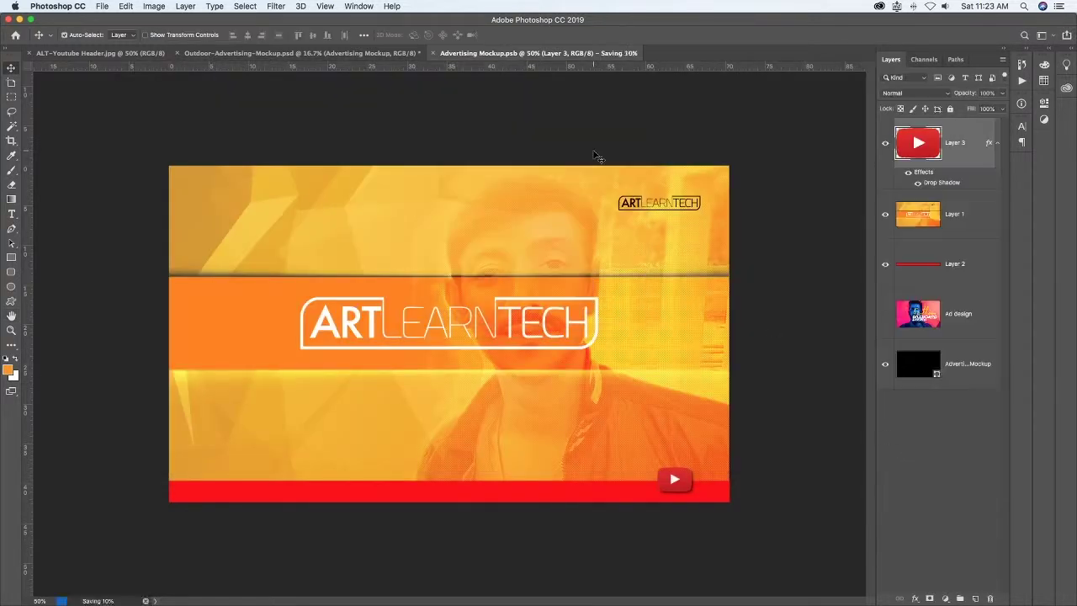
- Preview 001.jpg in Finder, then return to the Outdoor-Advertising-Mockup.psd document
{"action": "left_click", "coordinate": [233, 587]}
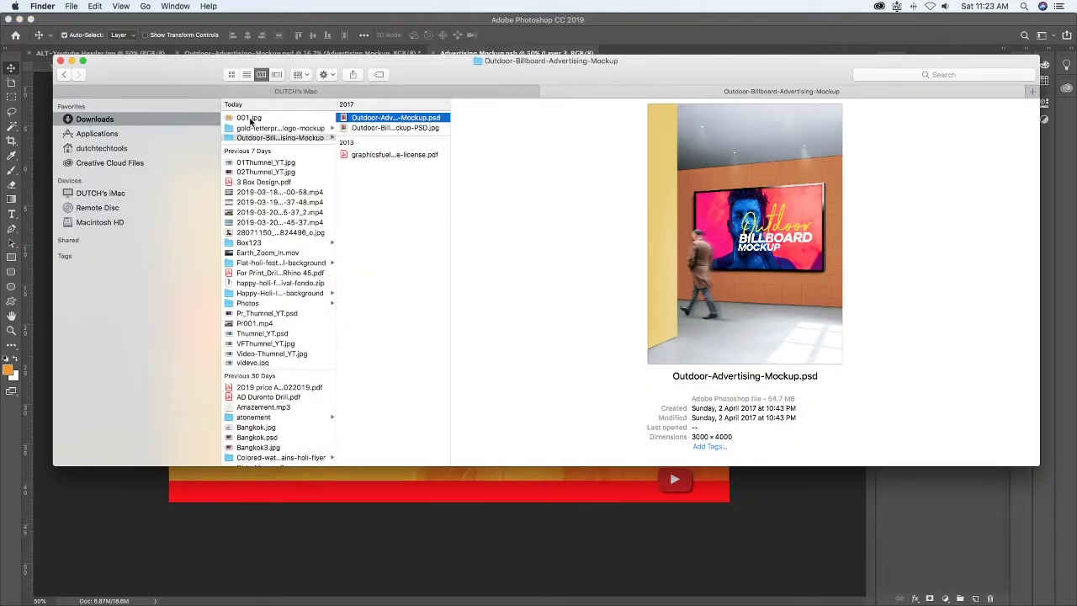
{"action": "left_click", "coordinate": [251, 118]}
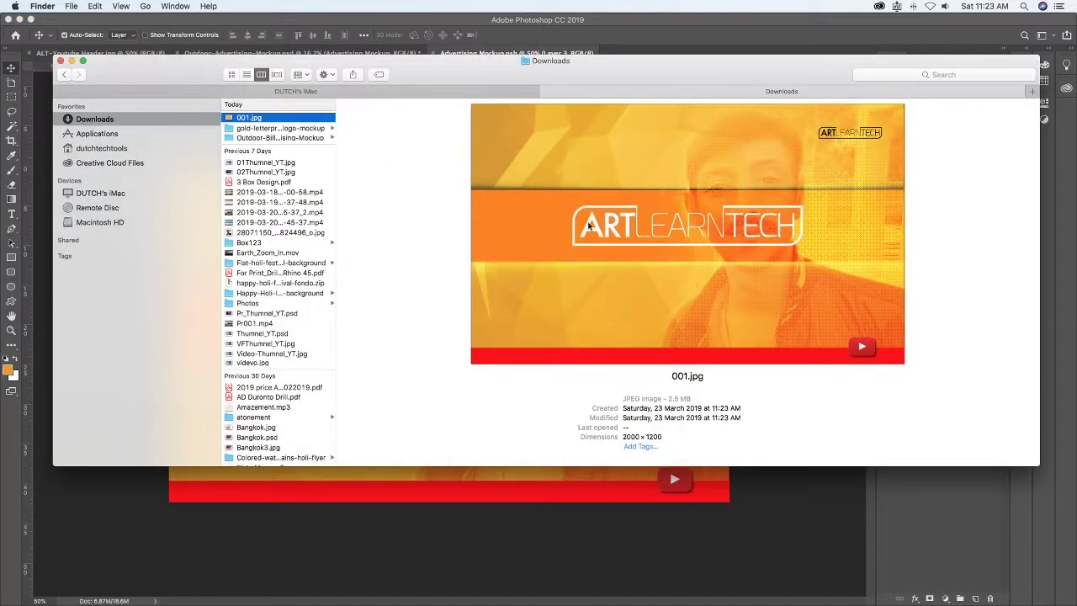
{"action": "key", "text": "super+Tab"}
{"action": "left_click", "coordinate": [392, 54]}
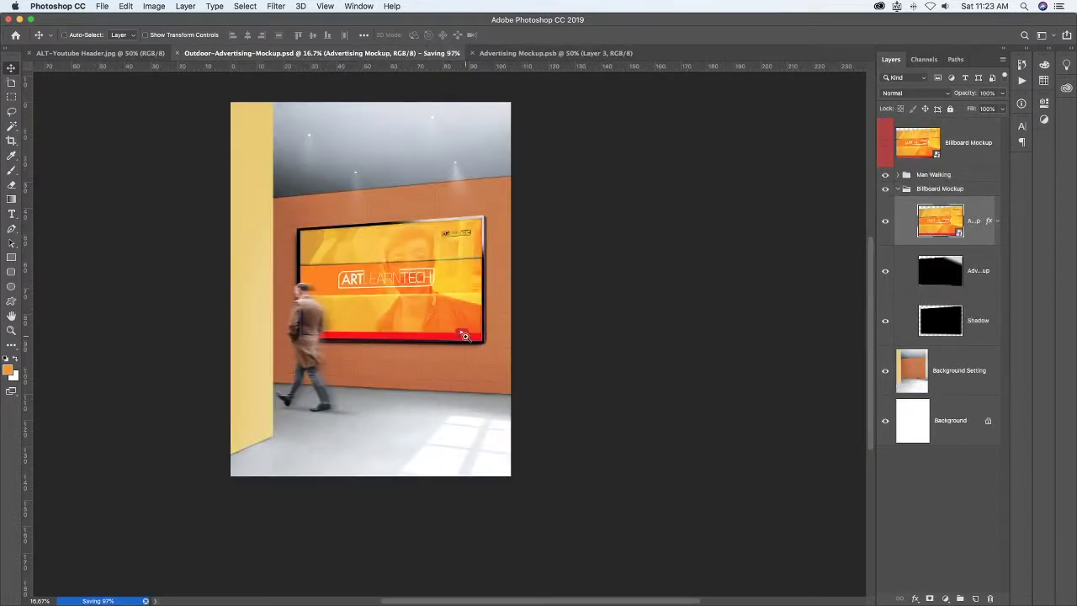
- Inspect the billboard's ARTLEARNTECH banner by zooming in and out in full-screen view
{"action": "scroll", "coordinate": [477, 313], "scroll_direction": "up", "scroll_amount": 2}
{"action": "scroll", "coordinate": [392, 320], "scroll_direction": "down", "scroll_amount": 1}
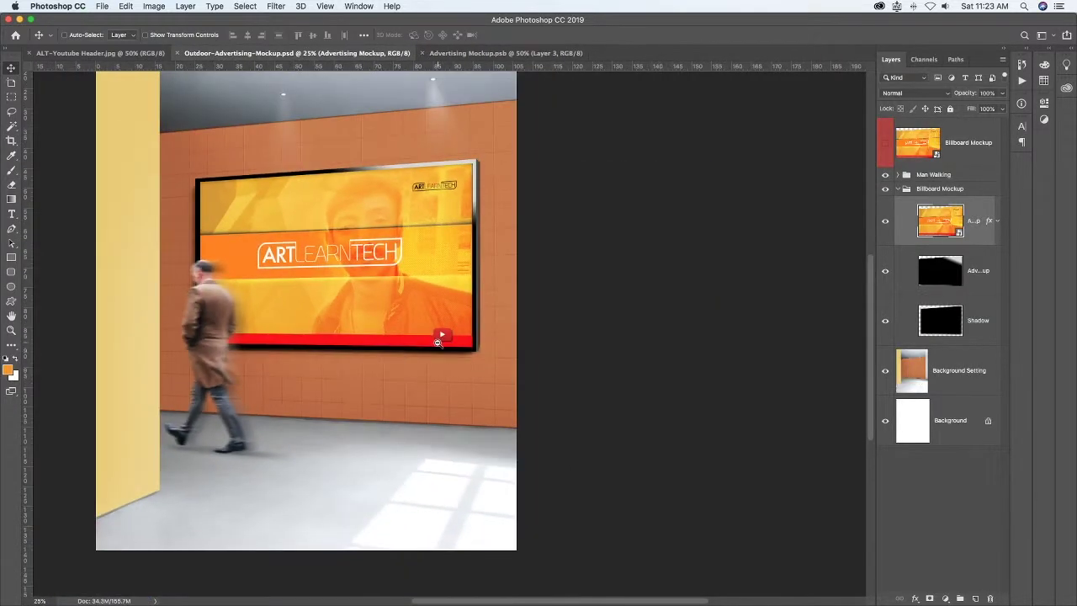
{"action": "scroll", "coordinate": [392, 318], "scroll_direction": "down", "scroll_amount": 1}
{"action": "key", "text": "super+equal"}
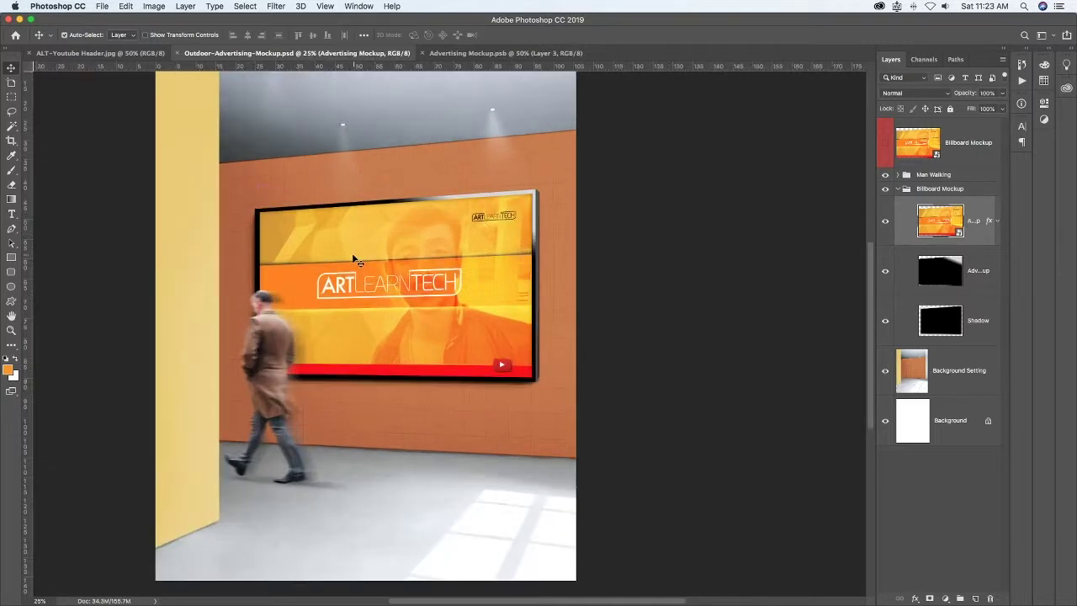
{"action": "key", "text": "super+1"}
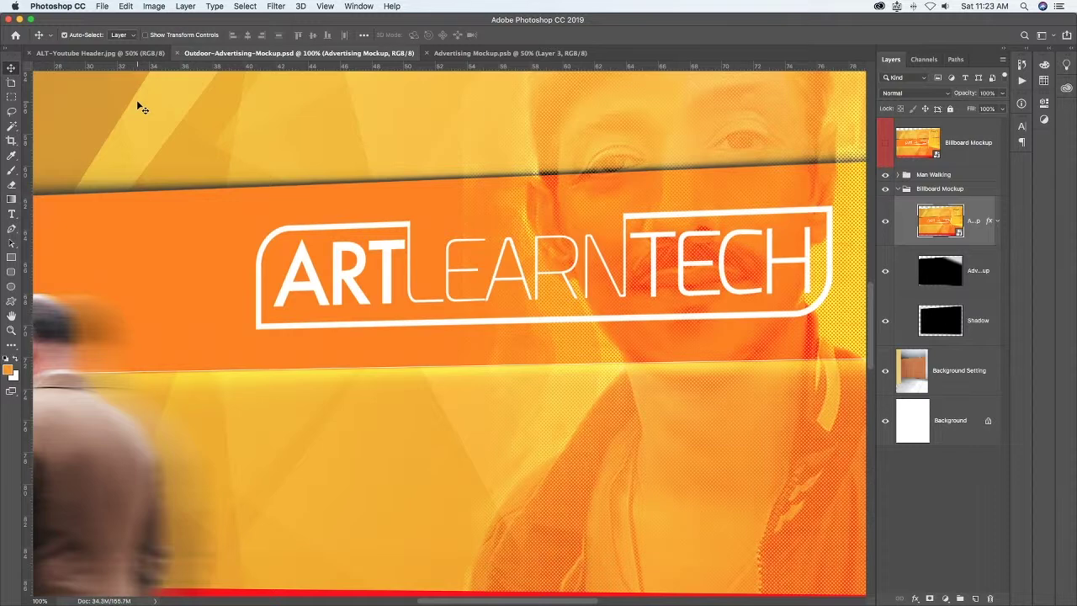
{"action": "key", "text": "f"}
{"action": "key", "text": "f"}
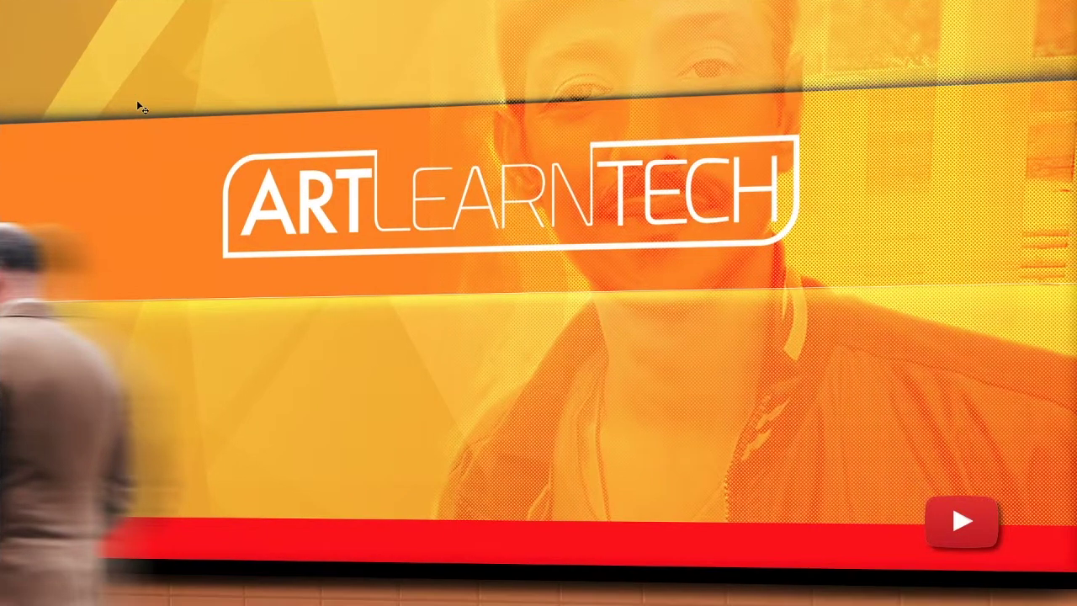
{"action": "key", "text": "super+minus"}
{"action": "key", "text": "super+minus"}
{"action": "key", "text": "super+minus"}
{"action": "key", "text": "super+minus"}
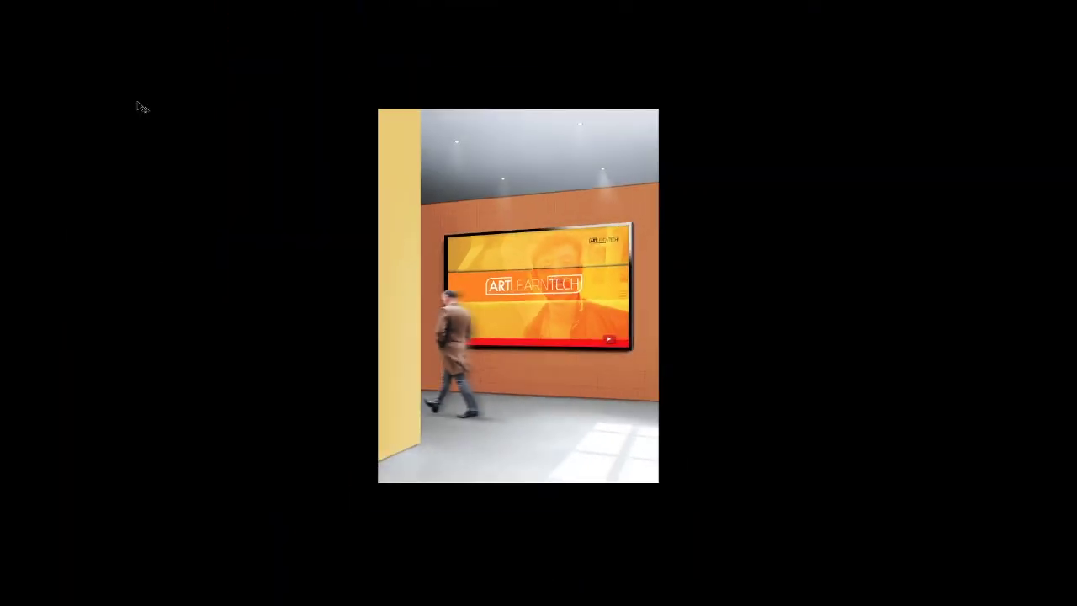
{"action": "key", "text": "super+plus"}
{"action": "key", "text": "super+plus"}
{"action": "key", "text": "super+plus"}
{"action": "key", "text": "super+minus"}
{"action": "key", "text": "super+plus"}
{"action": "key", "text": "super+plus"}
{"action": "key", "text": "super+minus"}
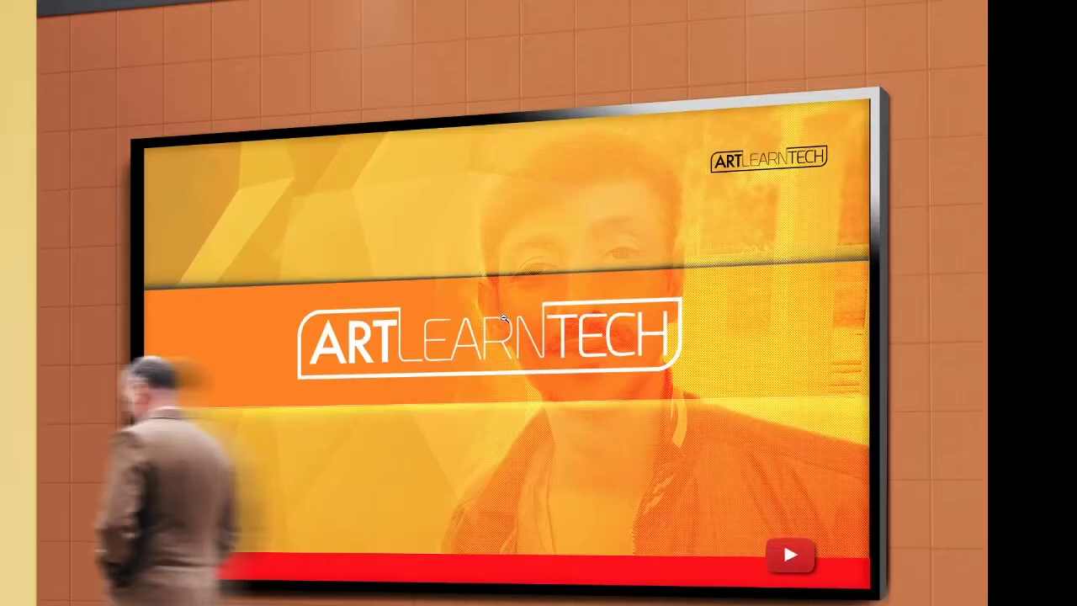
{"action": "key", "text": "super+minus"}
{"action": "key", "text": "super+minus"}
{"action": "left_click", "coordinate": [503, 318], "text": "alt"}
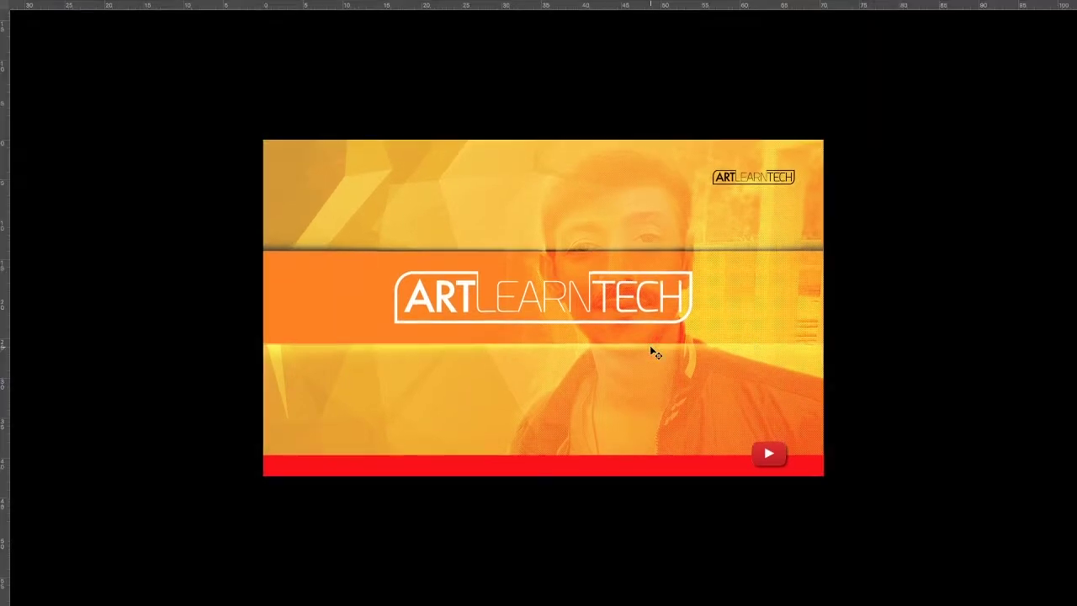
{"action": "key", "text": "f"}
- Close both ad documents, open gold-letterpress-logo-mockup.psd from Downloads and hide ADD LOGO HERE
{"action": "left_click", "coordinate": [178, 54]}
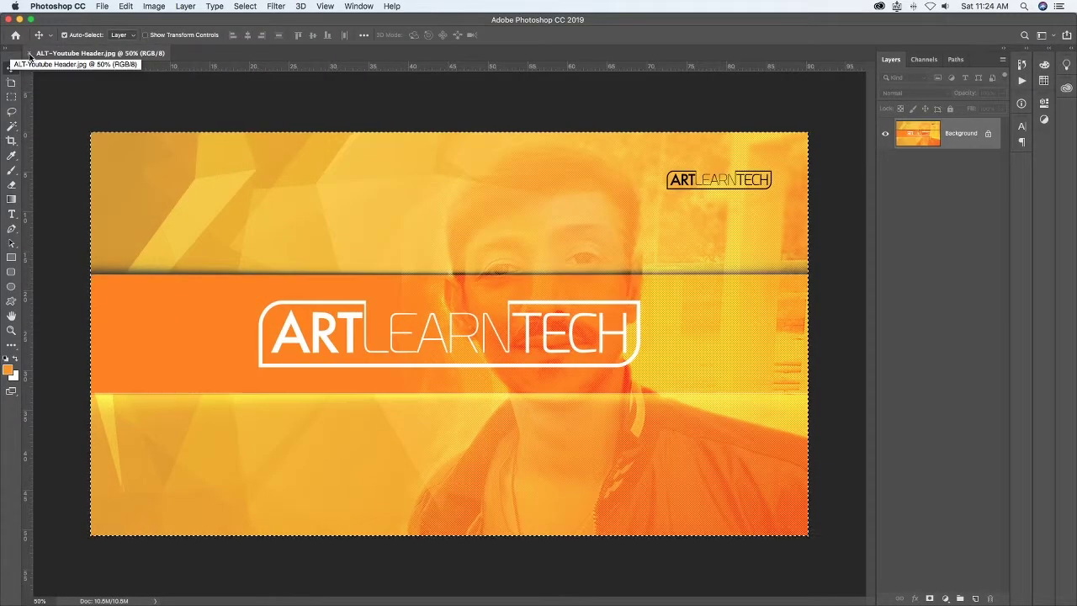
{"action": "left_click", "coordinate": [28, 54]}
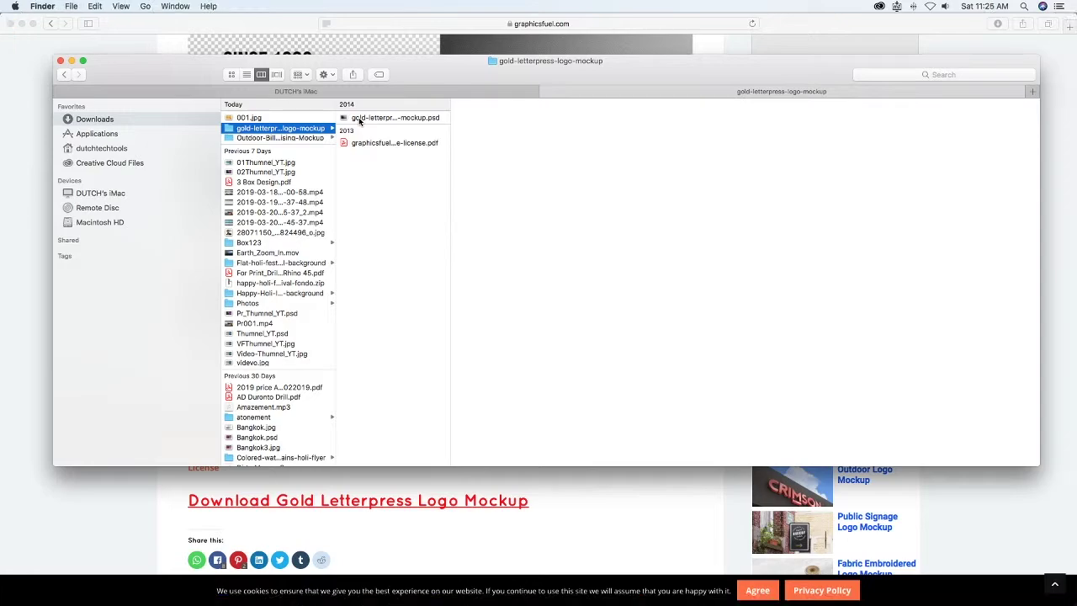
{"action": "left_click", "coordinate": [359, 119]}
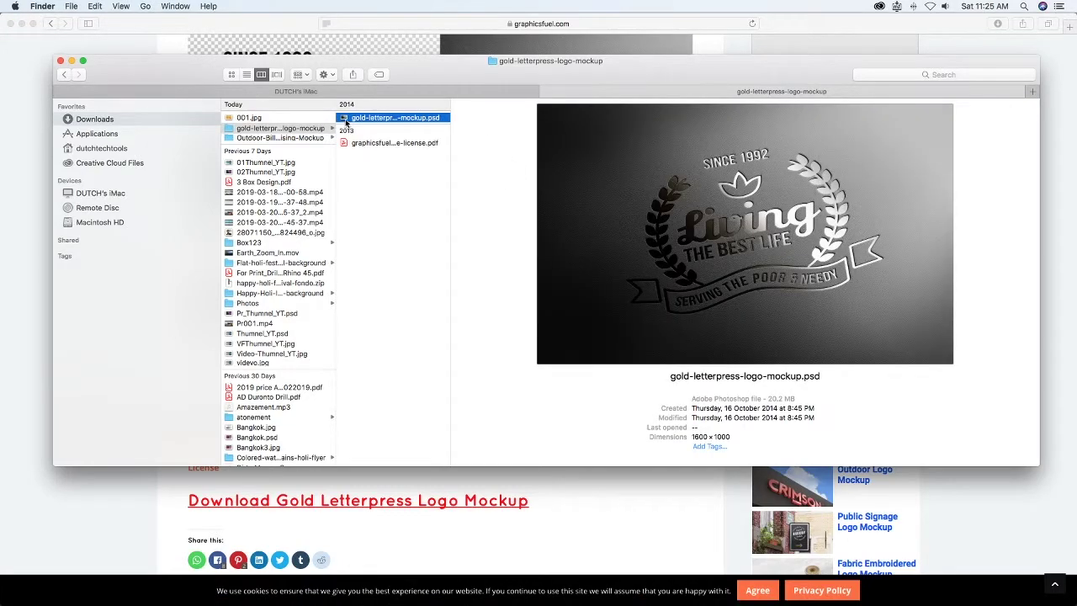
{"action": "double_click", "coordinate": [345, 122]}
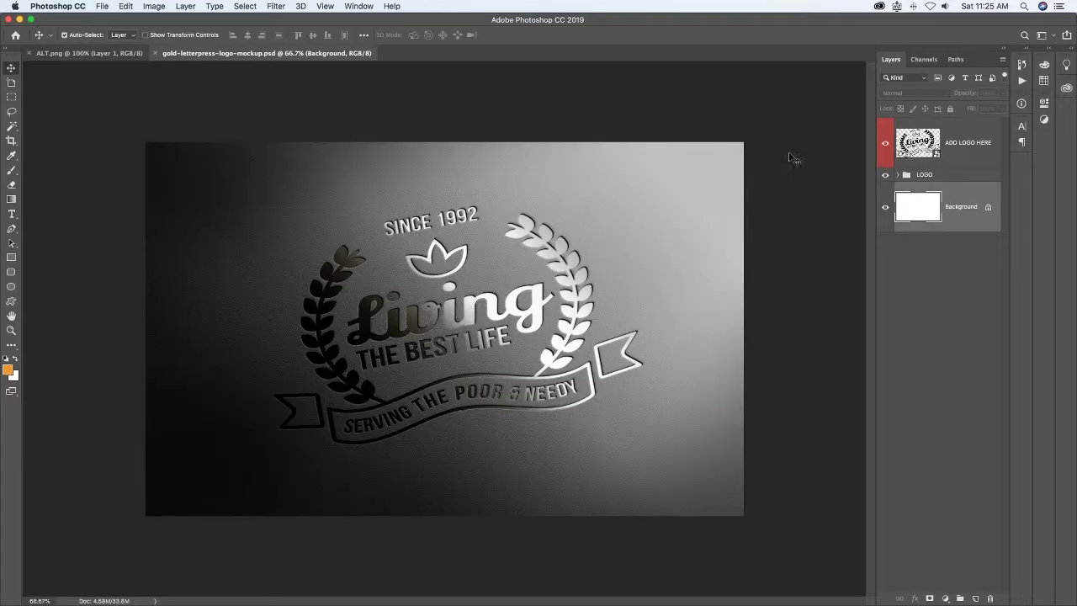
{"action": "left_click", "coordinate": [885, 145]}
- Open the LOGO group's smart object and hide the sample Living logo layer
{"action": "left_click", "coordinate": [885, 175]}
{"action": "left_click", "coordinate": [897, 175]}
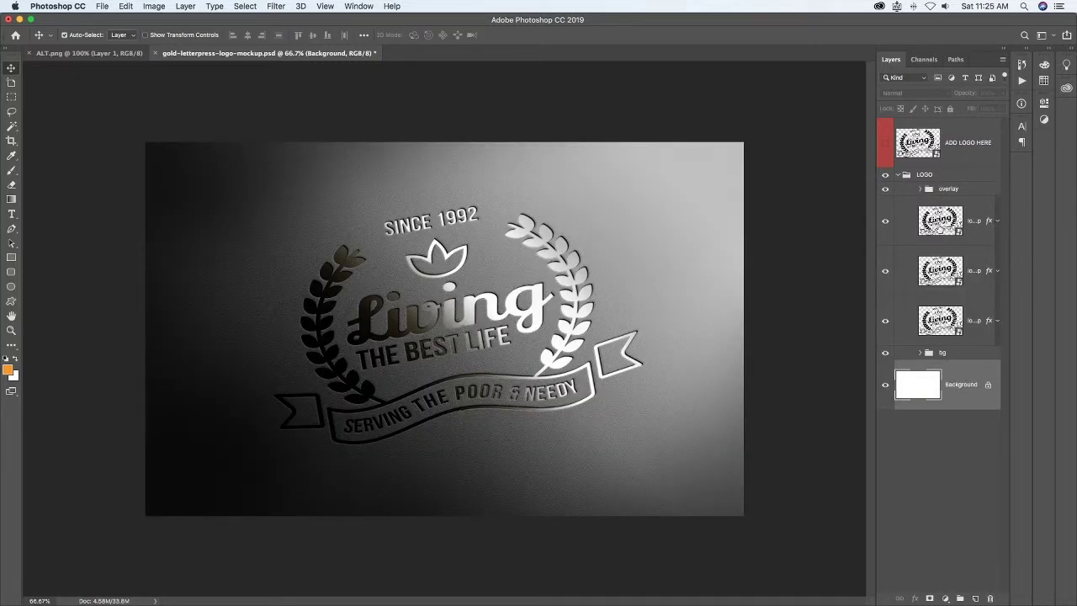
{"action": "double_click", "coordinate": [940, 225]}
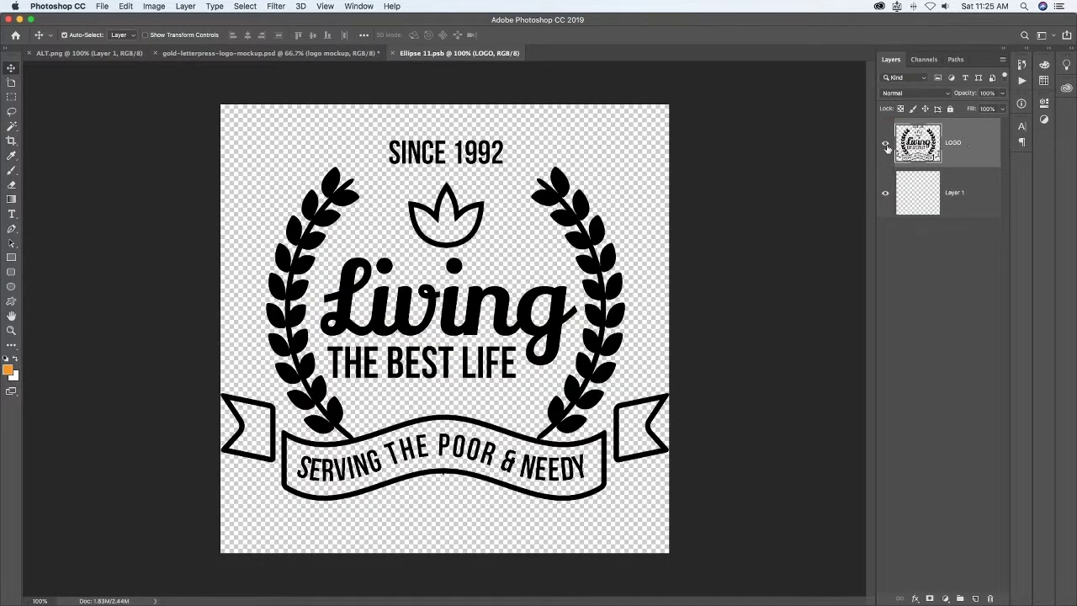
{"action": "left_click", "coordinate": [885, 145]}
- Paste the ARTLEARNTECH logo into the smart object, scaled to about 80%
{"action": "left_click", "coordinate": [86, 53]}
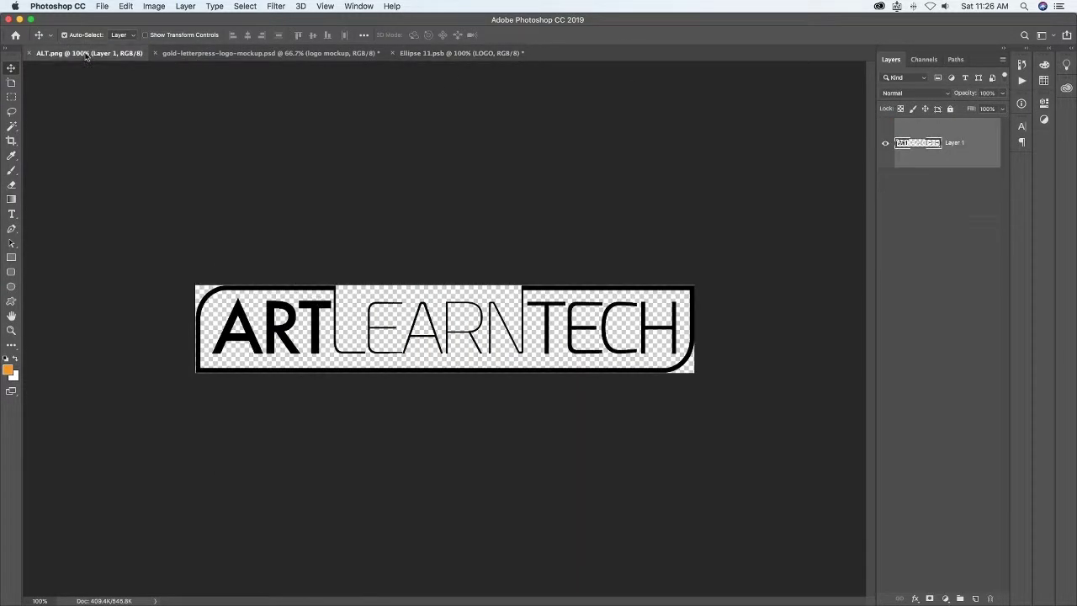
{"action": "left_click", "coordinate": [408, 54]}
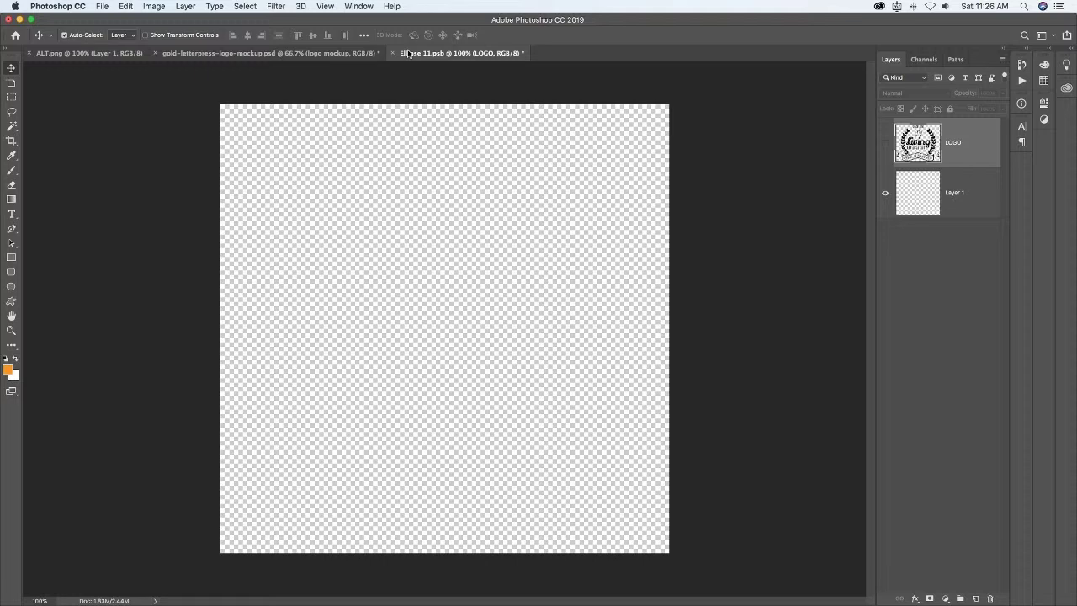
{"action": "key", "text": "ctrl+v"}
{"action": "key", "text": "ctrl+t"}
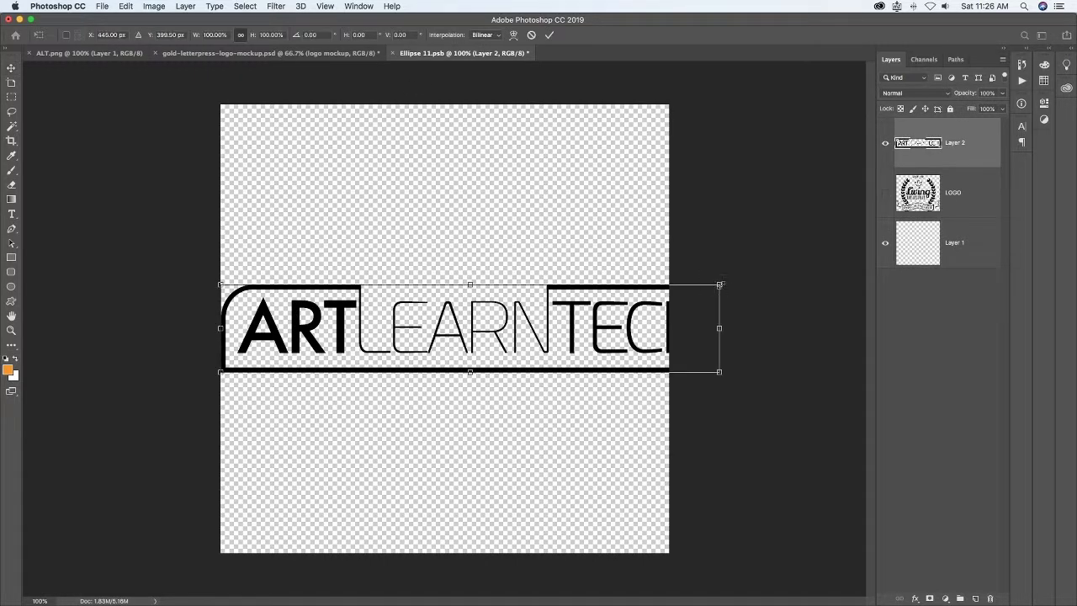
{"action": "left_click_drag", "start_coordinate": [719, 284], "coordinate": [626, 323]}
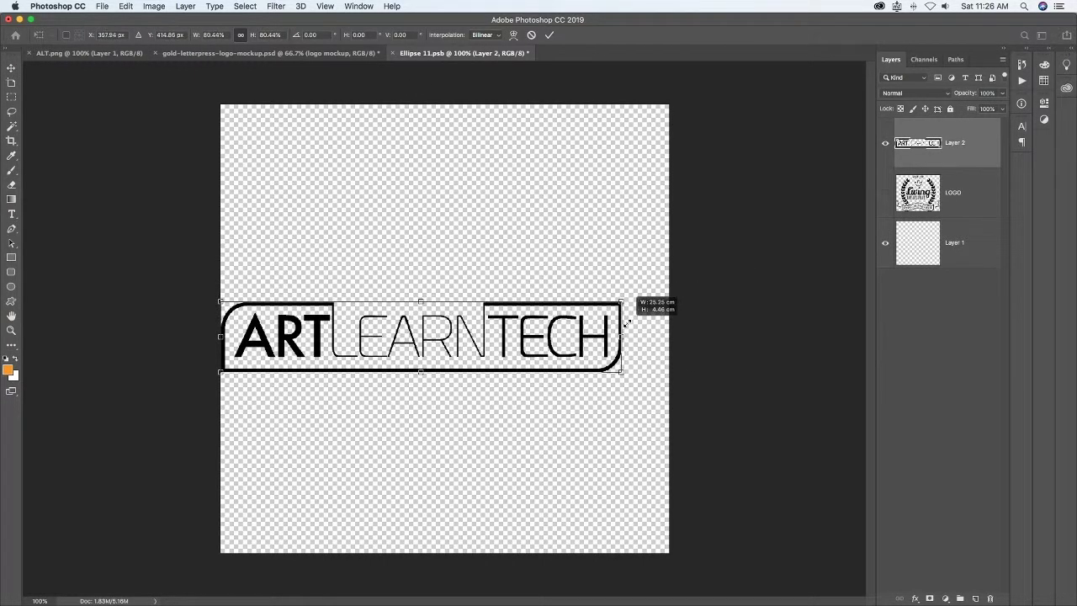
{"action": "mouse_move", "coordinate": [525, 341]}
{"action": "left_mouse_down"}
{"action": "mouse_move", "coordinate": [545, 193]}
{"action": "mouse_move", "coordinate": [545, 321]}
{"action": "left_mouse_up"}
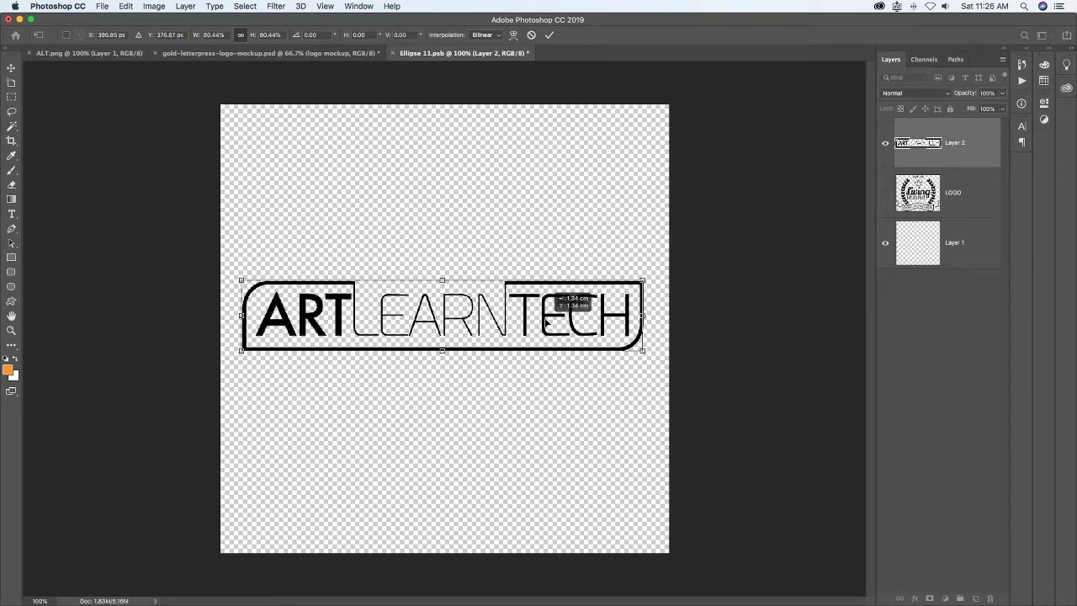
{"action": "key", "text": "Return"}
- Centre the logo horizontally and vertically on the canvas, save, and return to the mockup
{"action": "key", "text": "a"}
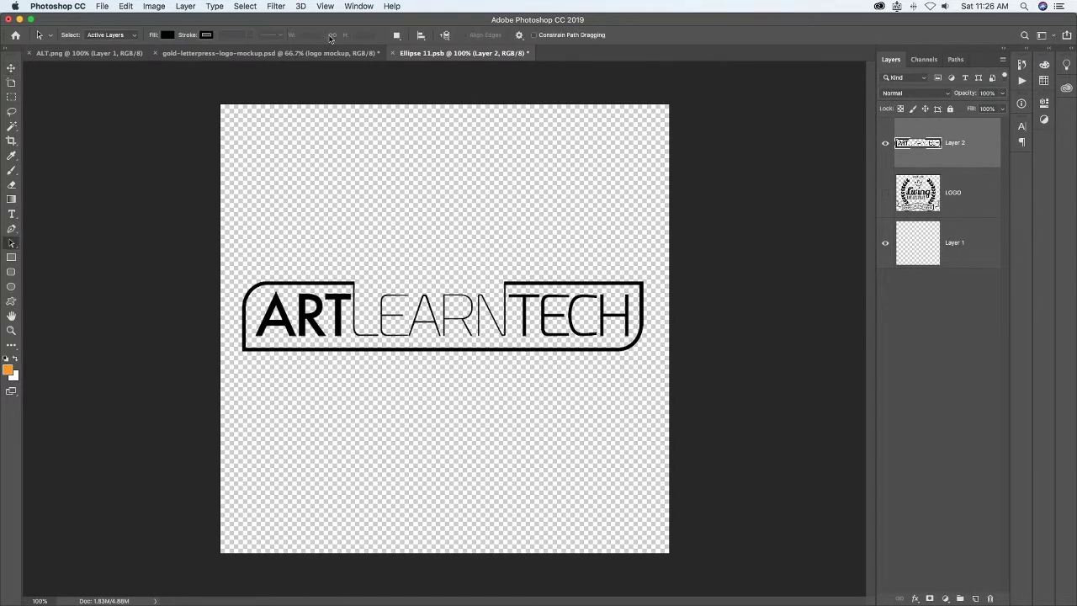
{"action": "key", "text": "v"}
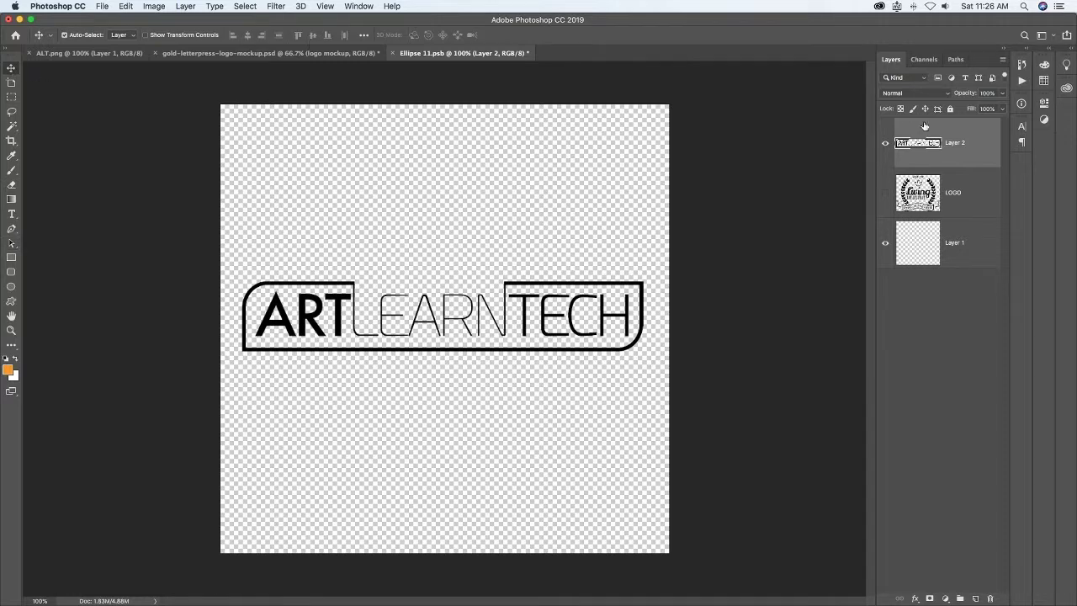
{"action": "key", "text": "ctrl+a"}
{"action": "left_click", "coordinate": [248, 34]}
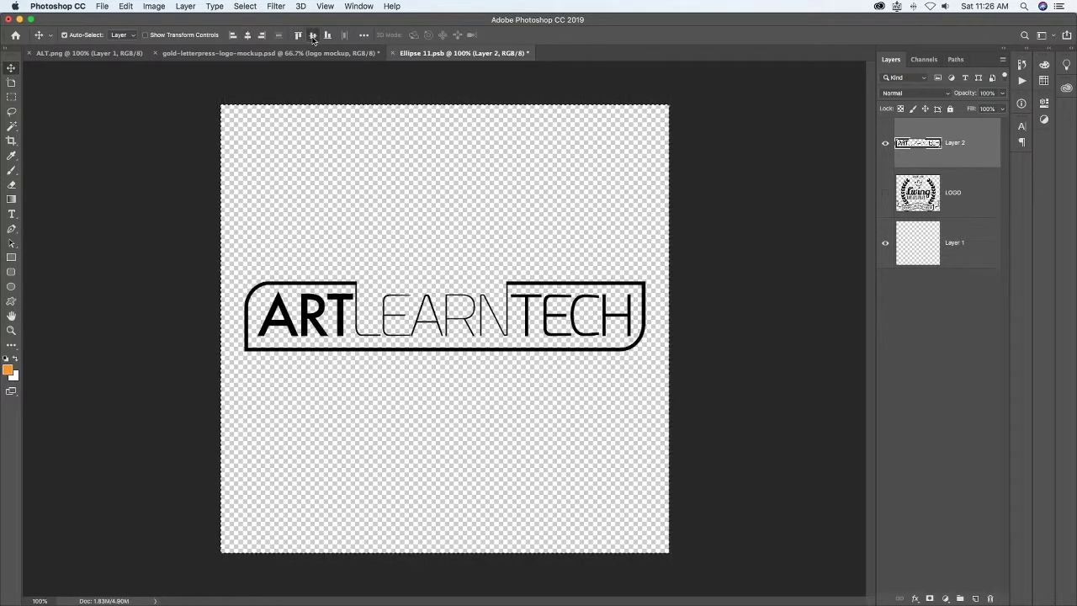
{"action": "left_click", "coordinate": [312, 35]}
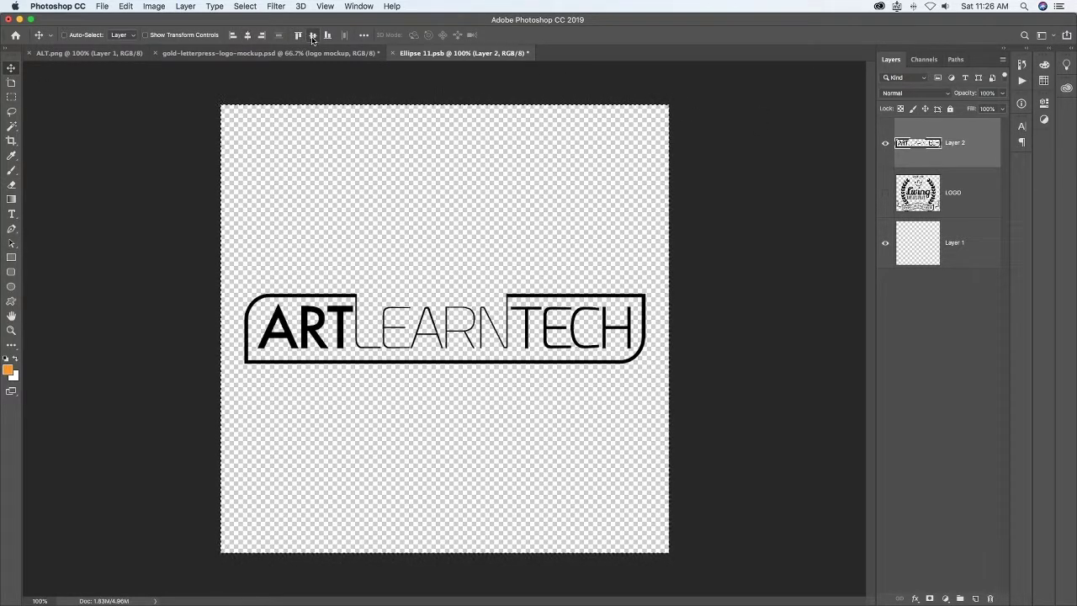
{"action": "left_click", "coordinate": [99, 7]}
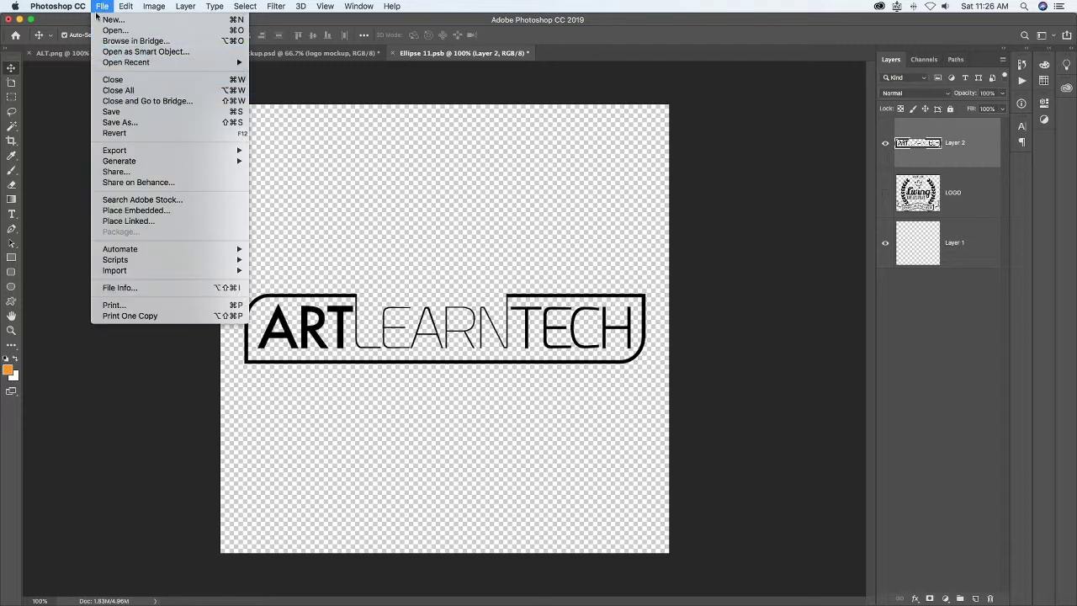
{"action": "left_click", "coordinate": [118, 111]}
{"action": "left_click", "coordinate": [280, 54]}
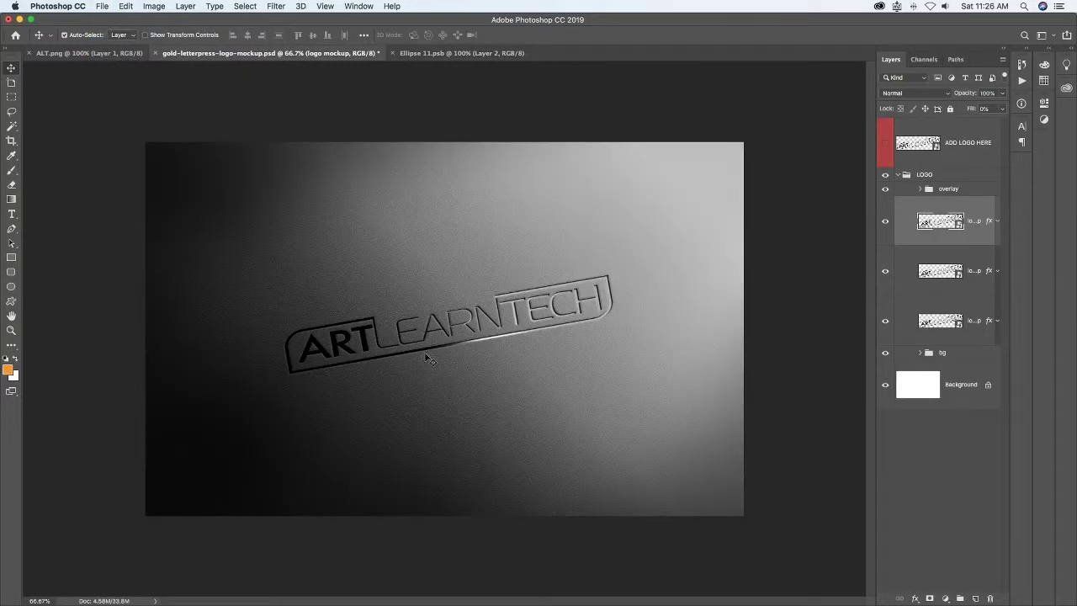
- Expand the bg group and toggle the bg group and gradient layer on and off to compare
{"action": "scroll", "coordinate": [450, 359], "scroll_direction": "up", "scroll_amount": 2}
{"action": "scroll", "coordinate": [463, 345], "scroll_direction": "up", "scroll_amount": 2}
{"action": "scroll", "coordinate": [467, 343], "scroll_direction": "down", "scroll_amount": 5}
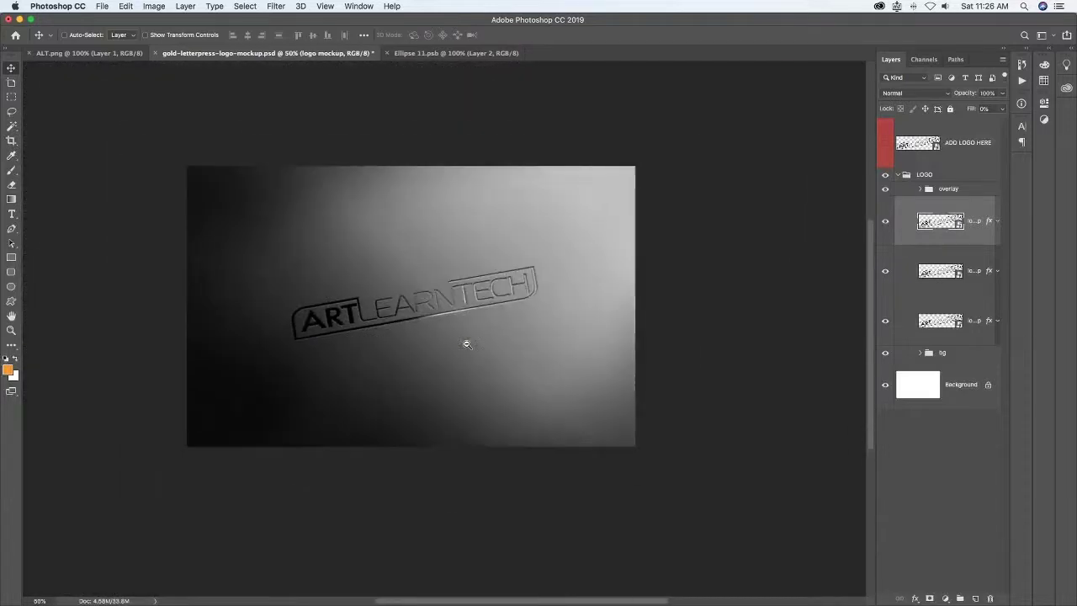
{"action": "scroll", "coordinate": [467, 344], "scroll_direction": "down", "scroll_amount": 1}
{"action": "left_click", "coordinate": [883, 355]}
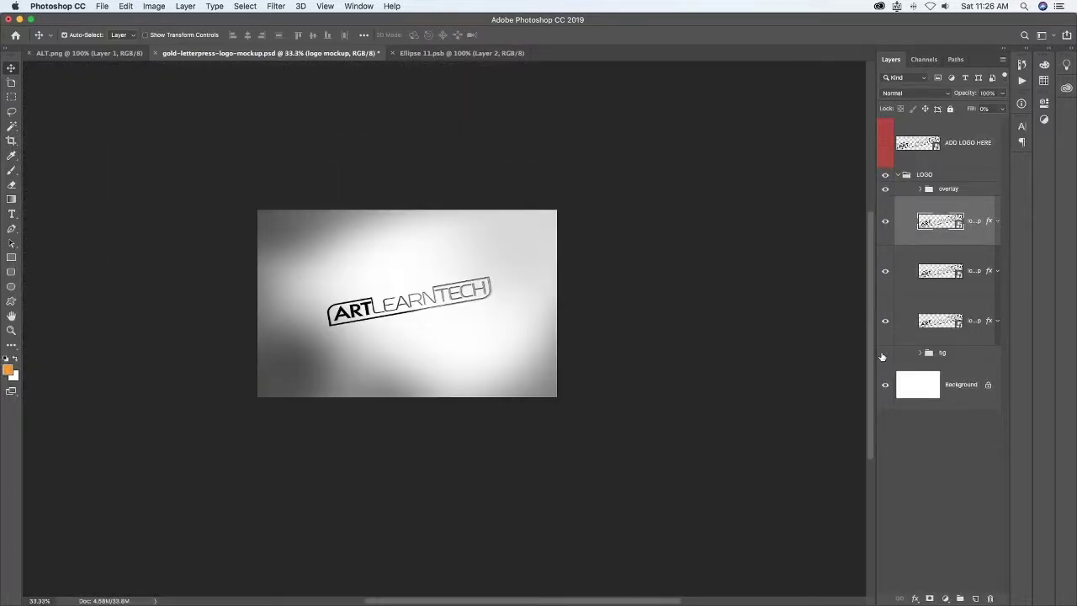
{"action": "left_click", "coordinate": [884, 353]}
{"action": "left_click", "coordinate": [920, 352]}
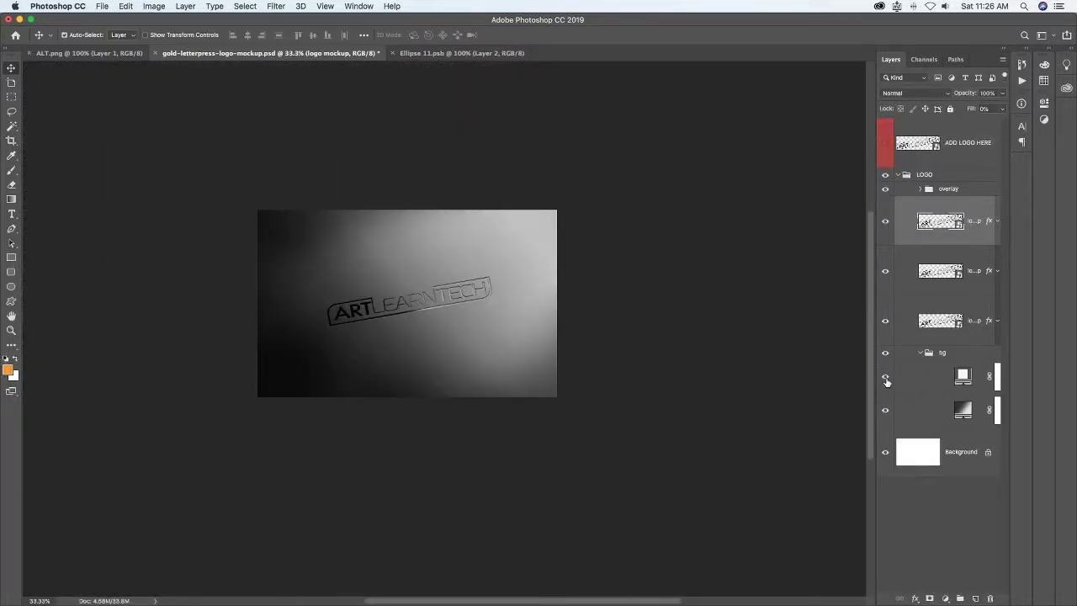
{"action": "left_click", "coordinate": [884, 412]}
- Try orange presets on the bg Gradient Fill, cancelling so the backdrop stays grey
{"action": "double_click", "coordinate": [963, 410]}
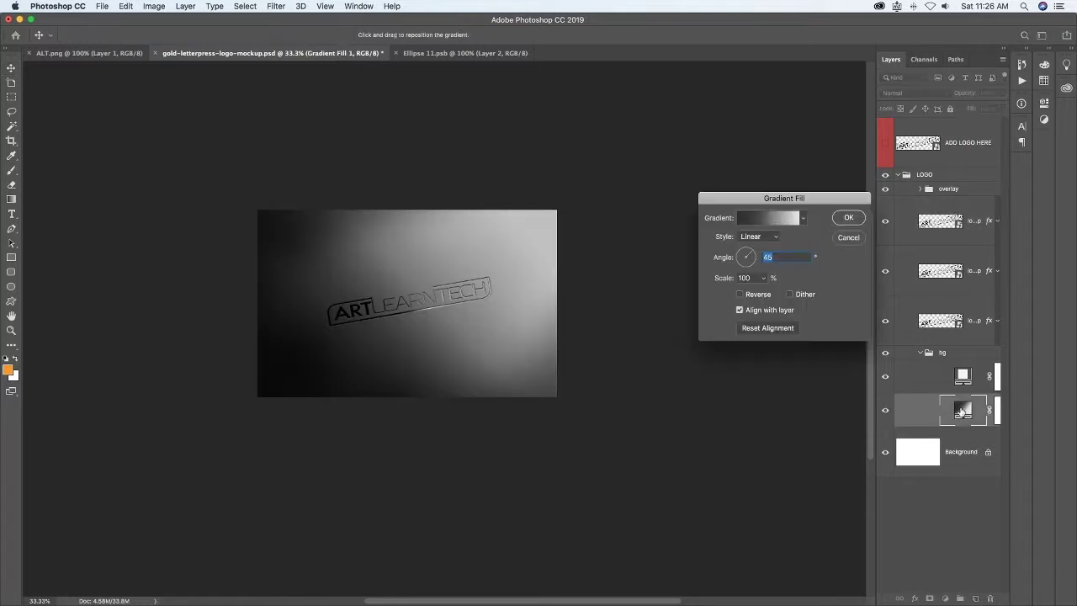
{"action": "left_click", "coordinate": [752, 220]}
{"action": "left_click", "coordinate": [854, 103]}
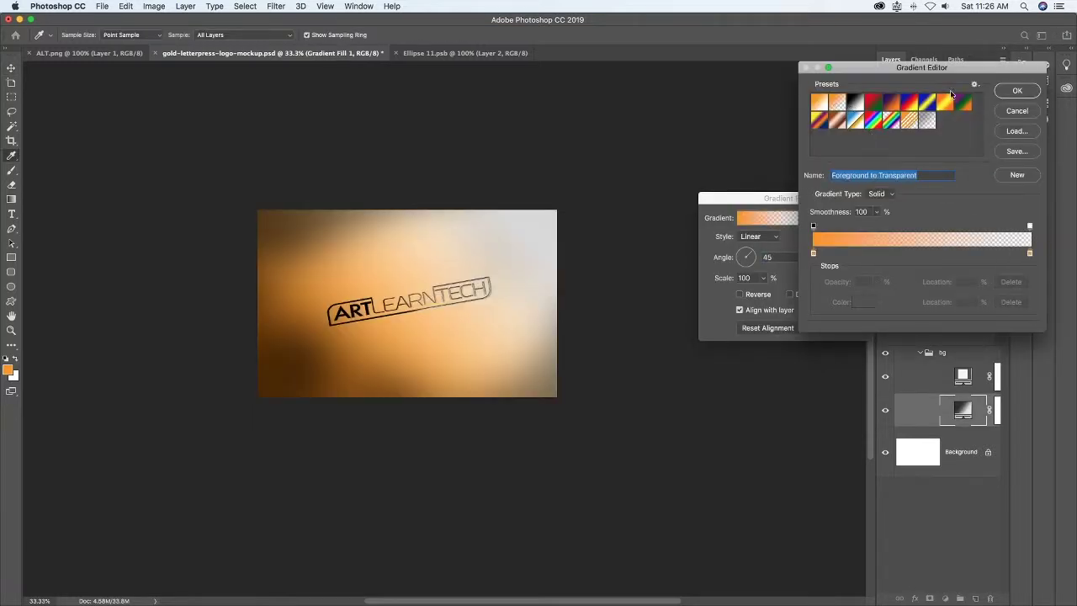
{"action": "left_click", "coordinate": [1016, 91]}
{"action": "left_click", "coordinate": [848, 237]}
{"action": "double_click", "coordinate": [962, 410]}
{"action": "left_click", "coordinate": [804, 218]}
{"action": "left_click", "coordinate": [767, 279]}
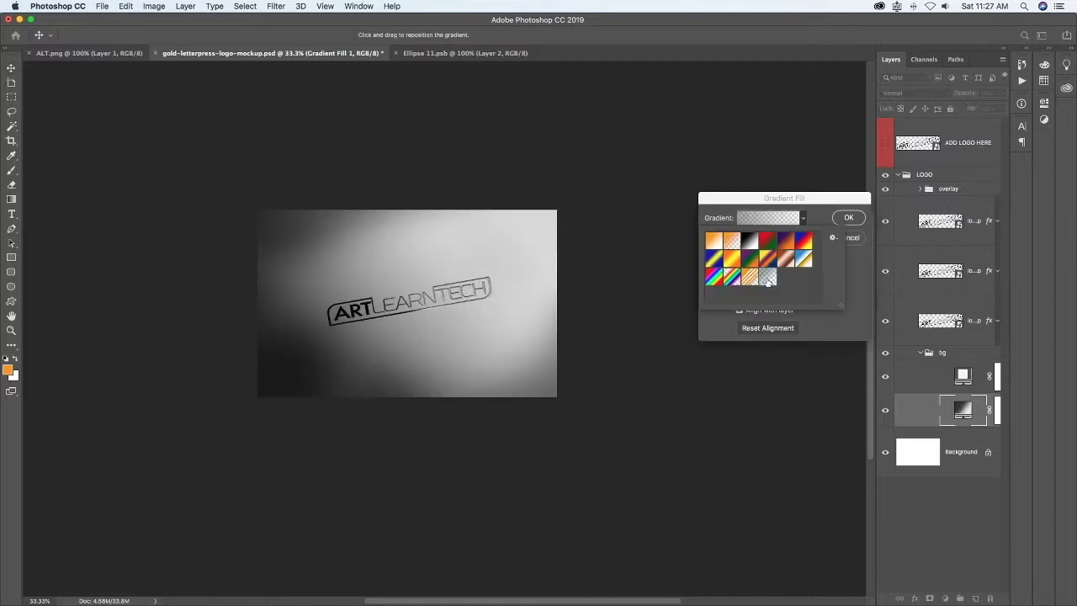
{"action": "left_click", "coordinate": [723, 244]}
{"action": "double_click", "coordinate": [727, 245]}
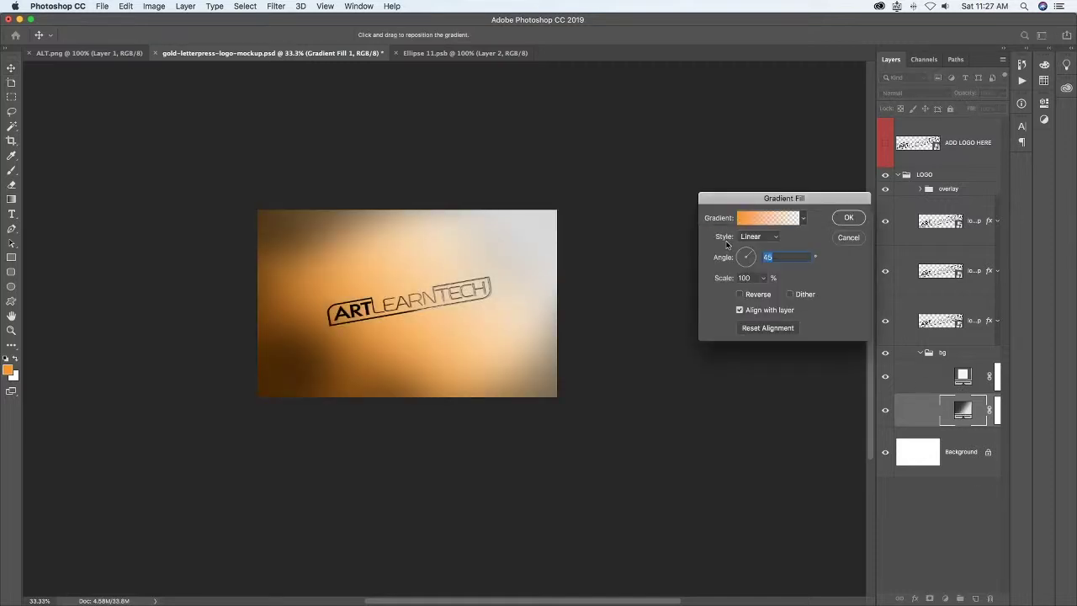
{"action": "left_click", "coordinate": [848, 218]}
- Check the Pattern Fill settings unchanged and hide the pattern texture layer
{"action": "double_click", "coordinate": [963, 376]}
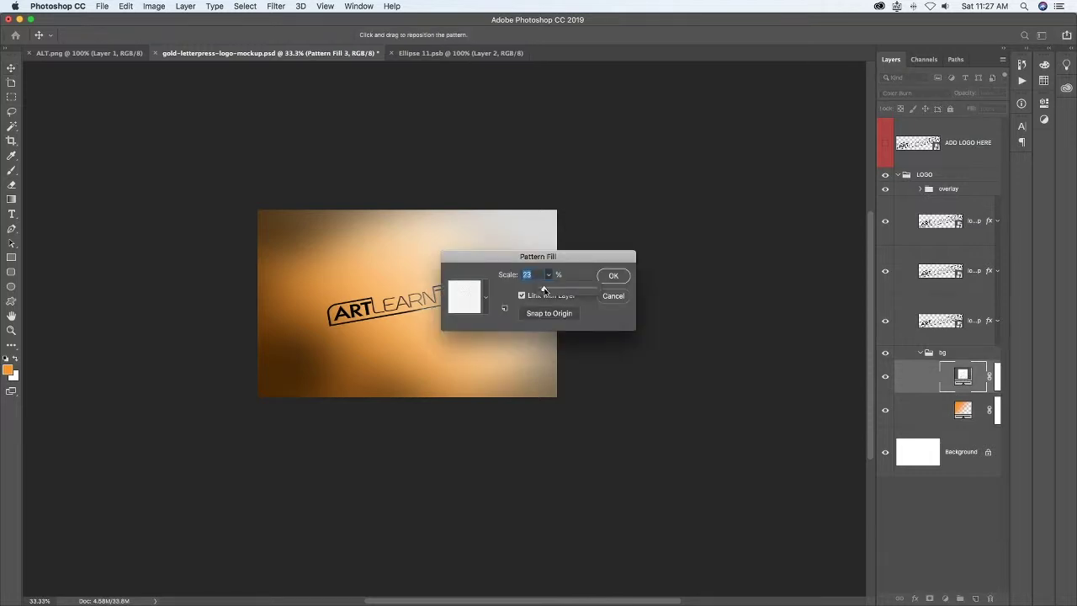
{"action": "left_click", "coordinate": [621, 297]}
{"action": "left_click", "coordinate": [885, 379]}
{"action": "left_click", "coordinate": [885, 413]}
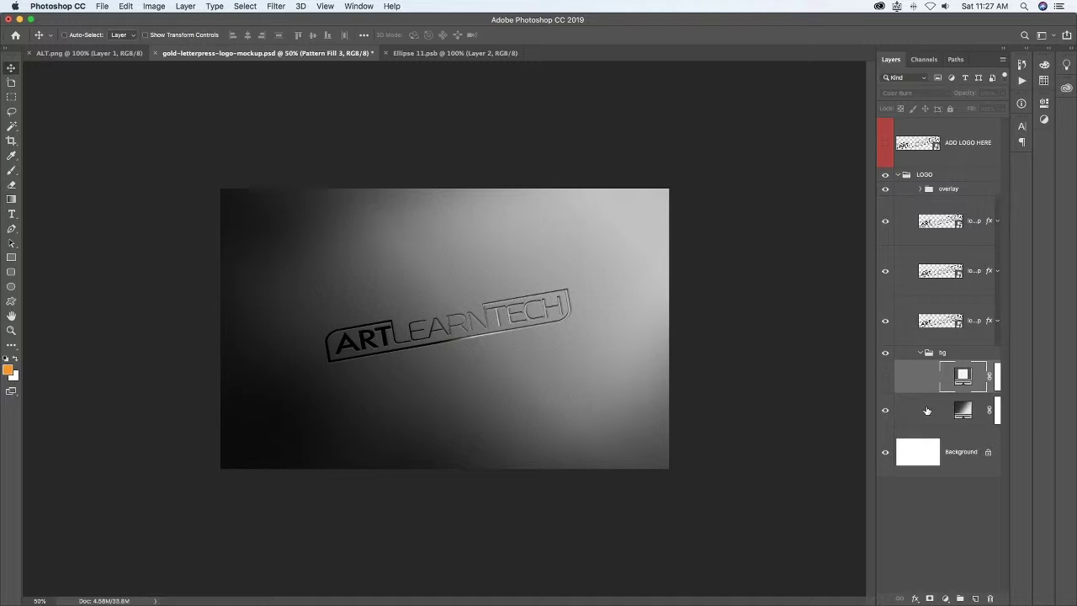
{"action": "scroll", "coordinate": [511, 361], "scroll_direction": "up", "scroll_amount": 3}
{"action": "scroll", "coordinate": [576, 432], "scroll_direction": "down", "scroll_amount": 2}
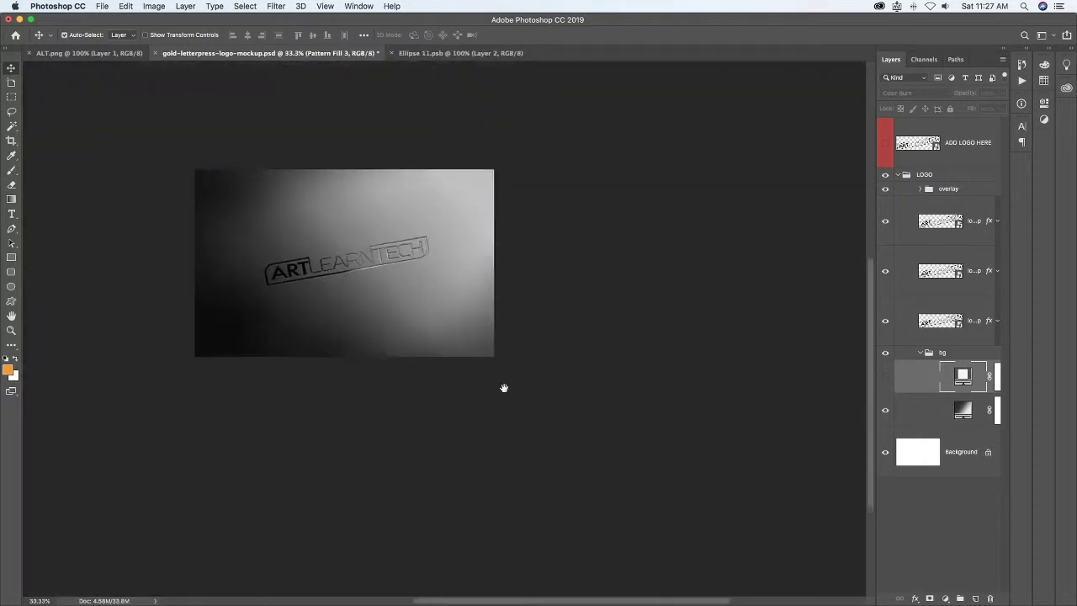
- Hide the overlay group's shading layer and return to the graphicsfuel page in Safari
{"action": "left_click", "coordinate": [917, 354]}
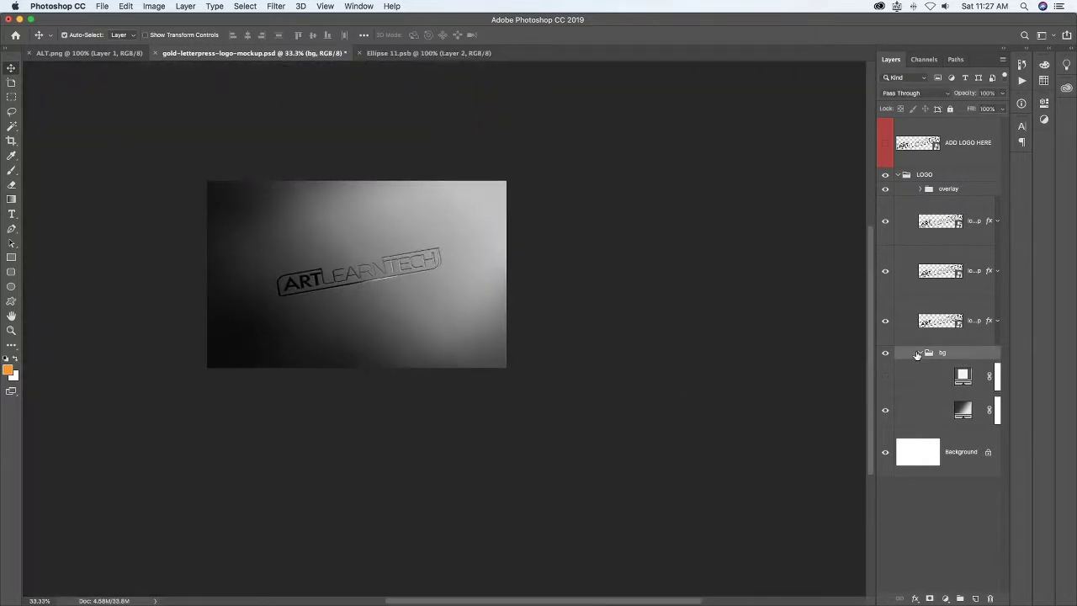
{"action": "left_click", "coordinate": [920, 188]}
{"action": "left_click", "coordinate": [897, 174]}
{"action": "left_click", "coordinate": [885, 225]}
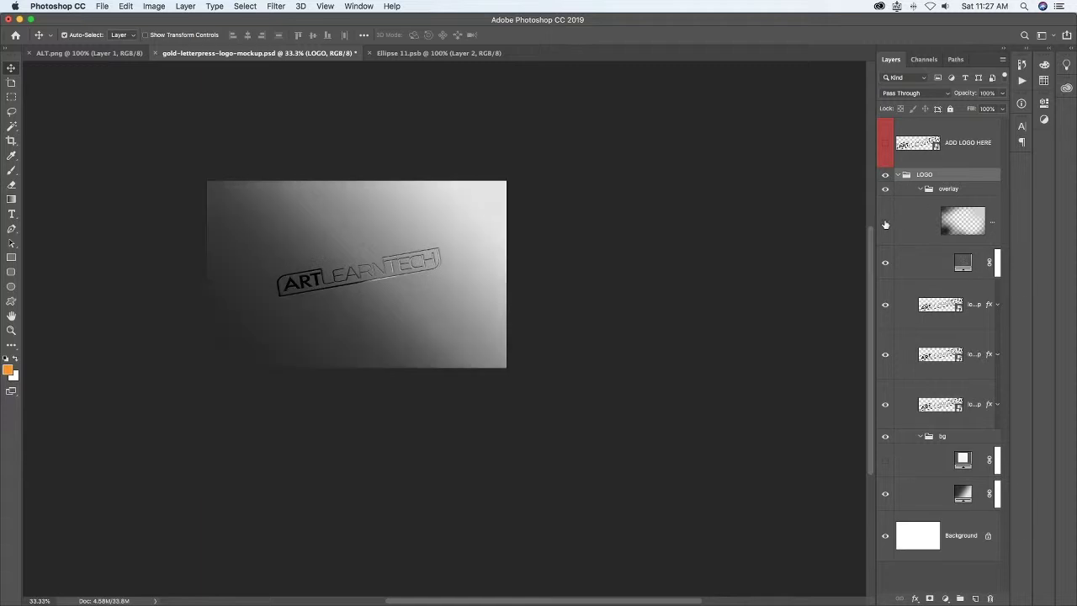
{"action": "scroll", "coordinate": [270, 220], "scroll_direction": "up", "scroll_amount": 2}
{"action": "scroll", "coordinate": [467, 354], "scroll_direction": "up", "scroll_amount": 1}
{"action": "scroll", "coordinate": [467, 354], "scroll_direction": "down", "scroll_amount": 2}
{"action": "mouse_move", "coordinate": [306, 602]}
{"action": "left_click", "coordinate": [305, 579]}
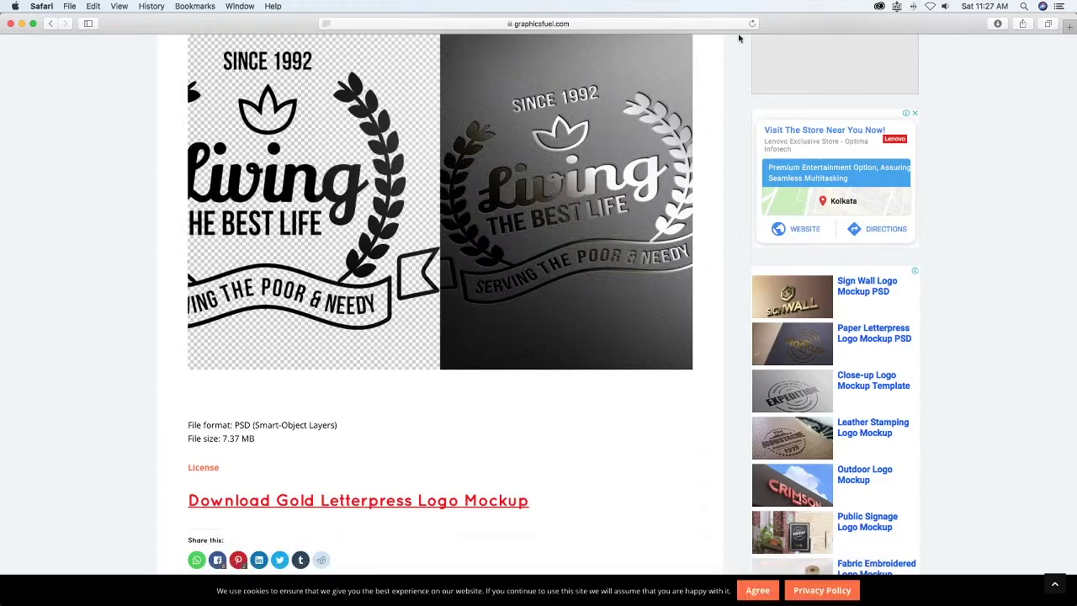
- Run a Google Images search for 'Pattern' in a new Safari tab
{"action": "left_click", "coordinate": [1067, 27]}
{"action": "left_click", "coordinate": [494, 97]}
{"action": "left_click", "coordinate": [502, 24]}
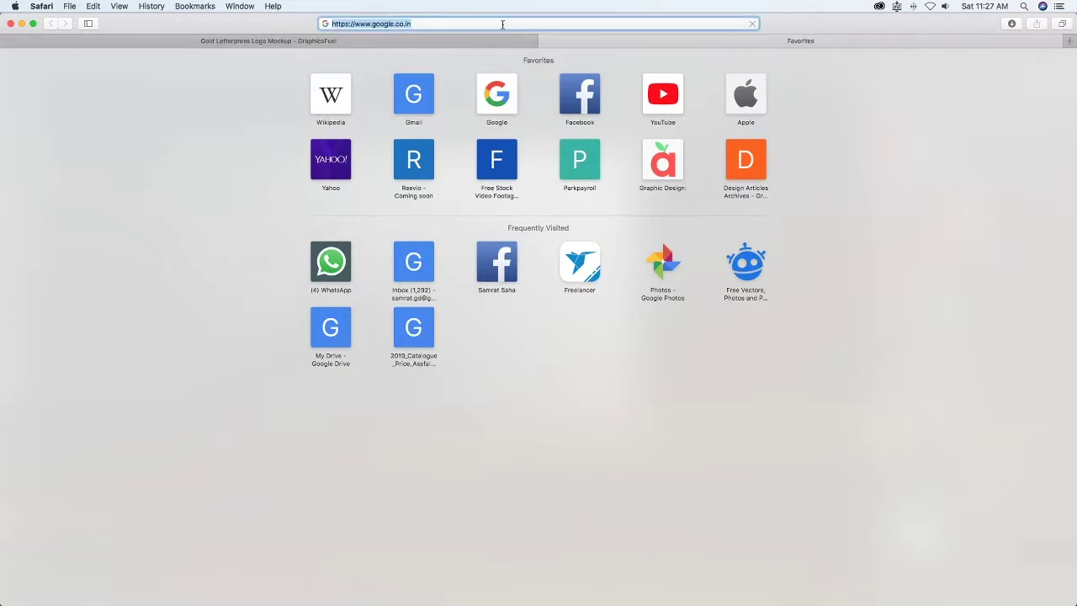
{"action": "type", "text": "Pattam"}
{"action": "key", "text": "Return"}
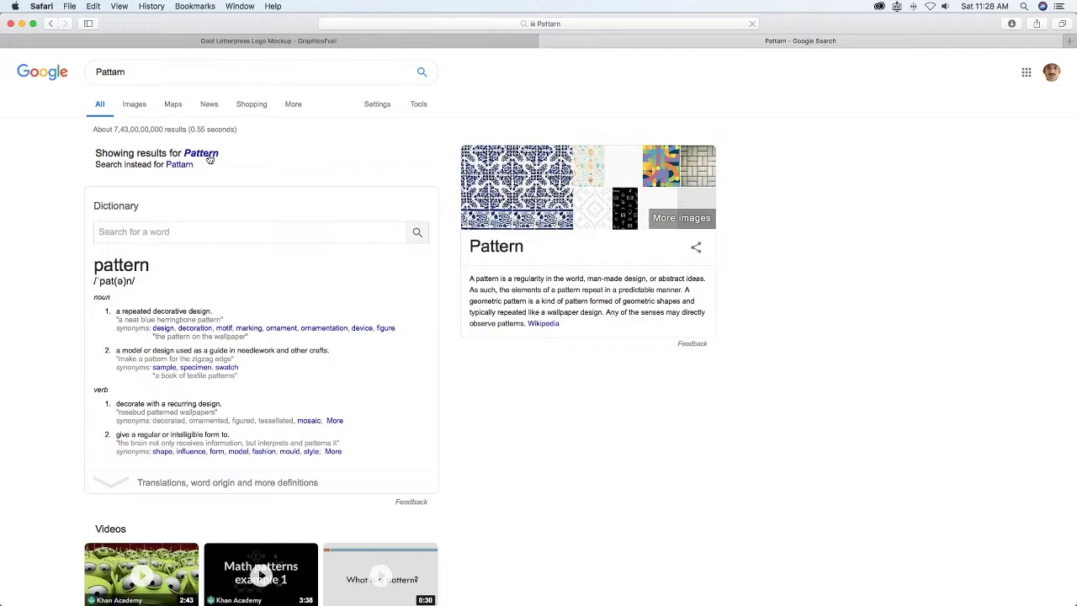
{"action": "left_click", "coordinate": [207, 156]}
{"action": "left_click", "coordinate": [134, 105]}
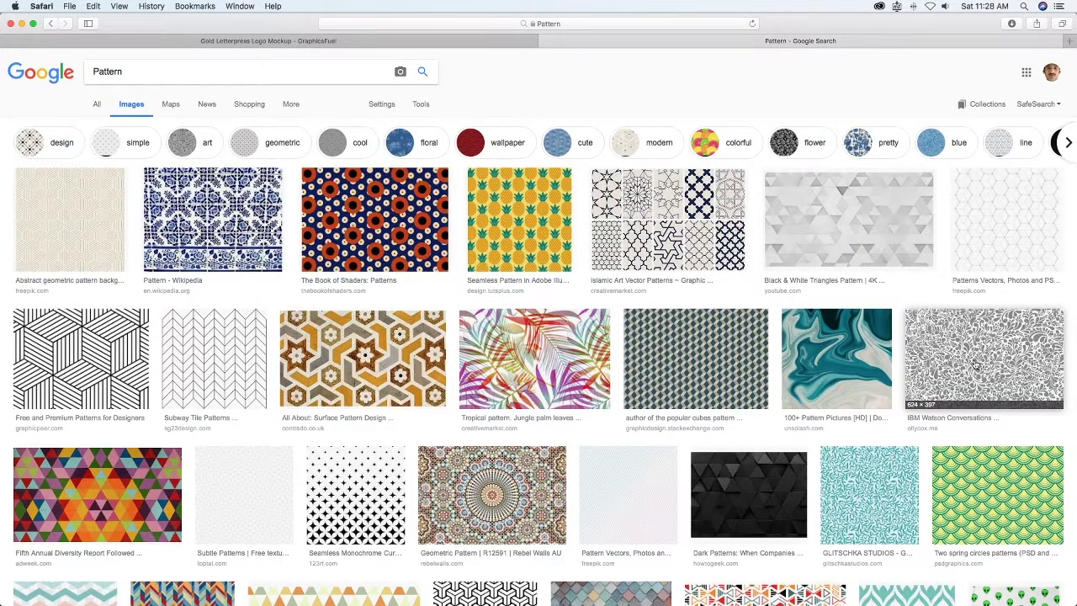
- Copy the grey floral pattern image and target the bg group back in Photoshop
{"action": "left_click", "coordinate": [973, 359]}
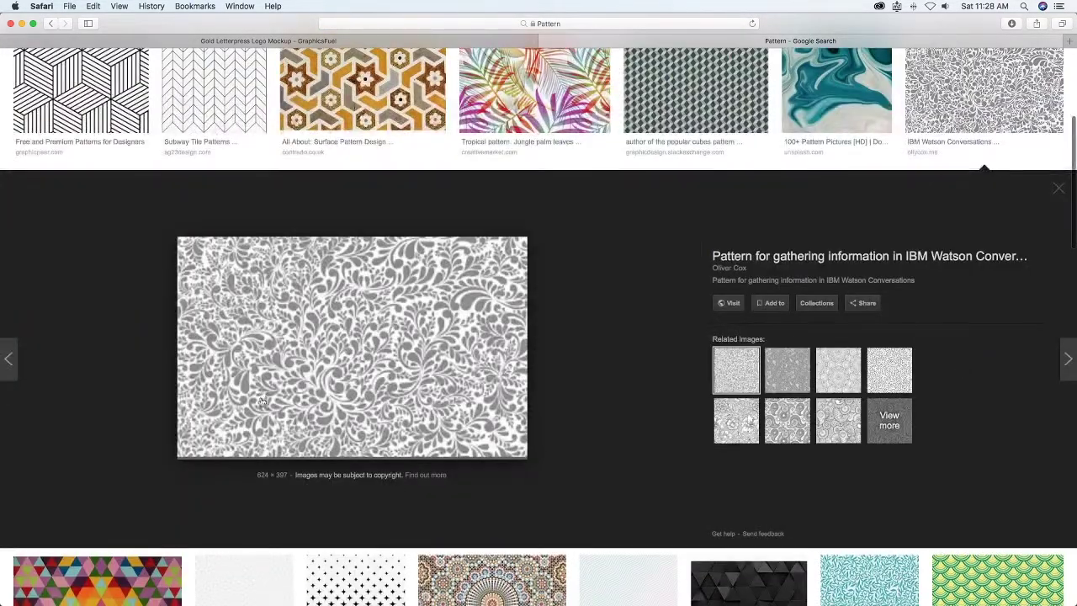
{"action": "right_click", "coordinate": [461, 361]}
{"action": "left_click", "coordinate": [509, 555]}
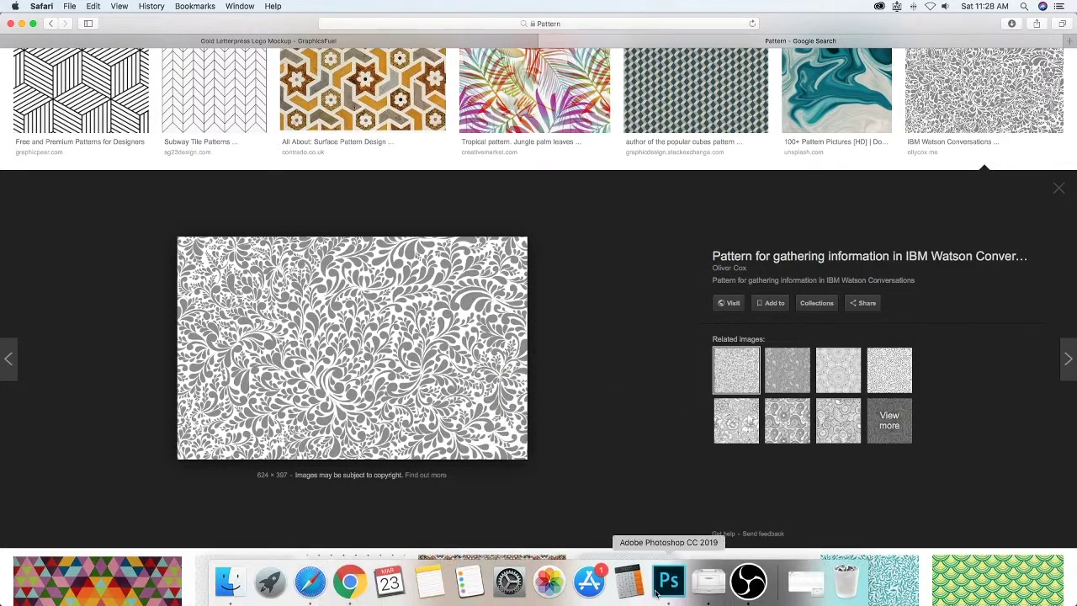
{"action": "left_click", "coordinate": [660, 587]}
{"action": "left_click", "coordinate": [963, 459]}
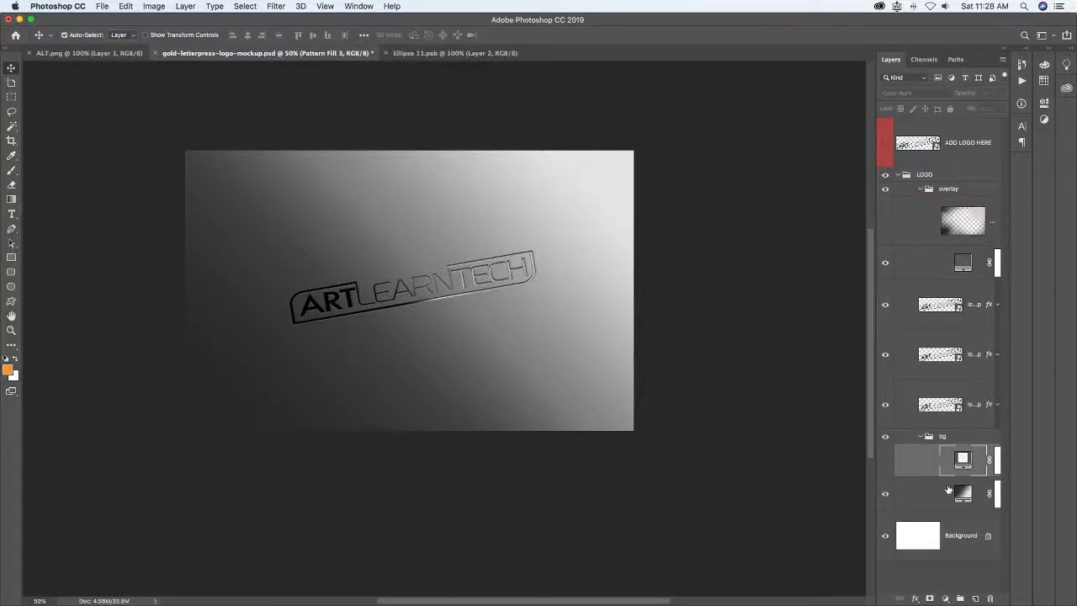
- Paste the floral pattern and scale it to cover the whole paper
{"action": "key", "text": "super+v"}
{"action": "key", "text": "super+t"}
{"action": "mouse_move", "coordinate": [496, 346]}
{"action": "left_mouse_down"}
{"action": "mouse_move", "coordinate": [764, 512]}
{"action": "mouse_move", "coordinate": [616, 425]}
{"action": "mouse_move", "coordinate": [648, 463]}
{"action": "left_mouse_up"}
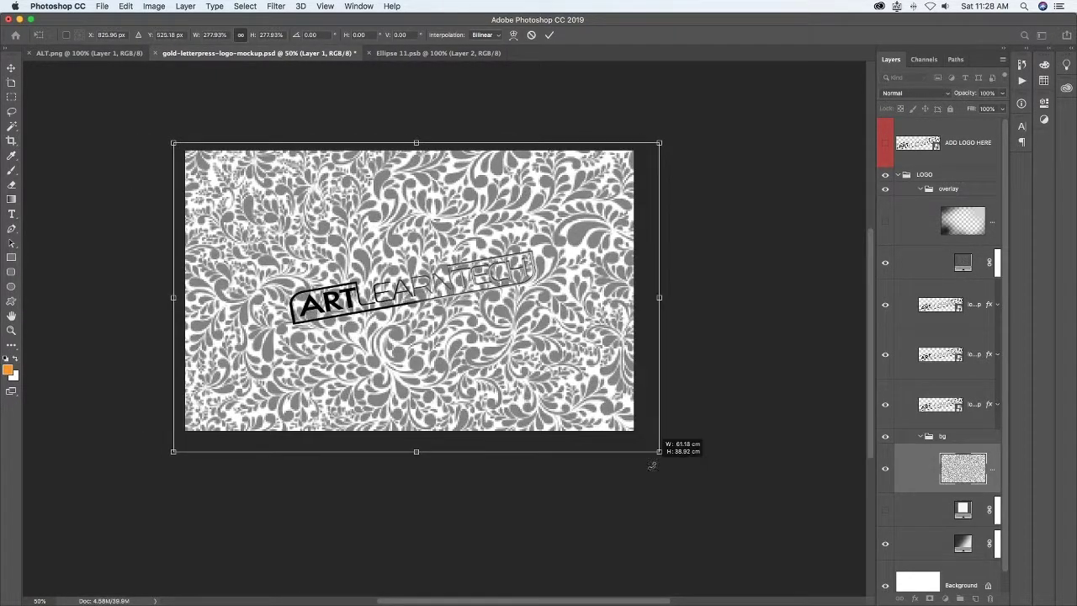
{"action": "key", "text": "Return"}
- Set the pattern layer to 3% opacity with Luminosity blend, then float the document window
{"action": "key", "text": "1"}
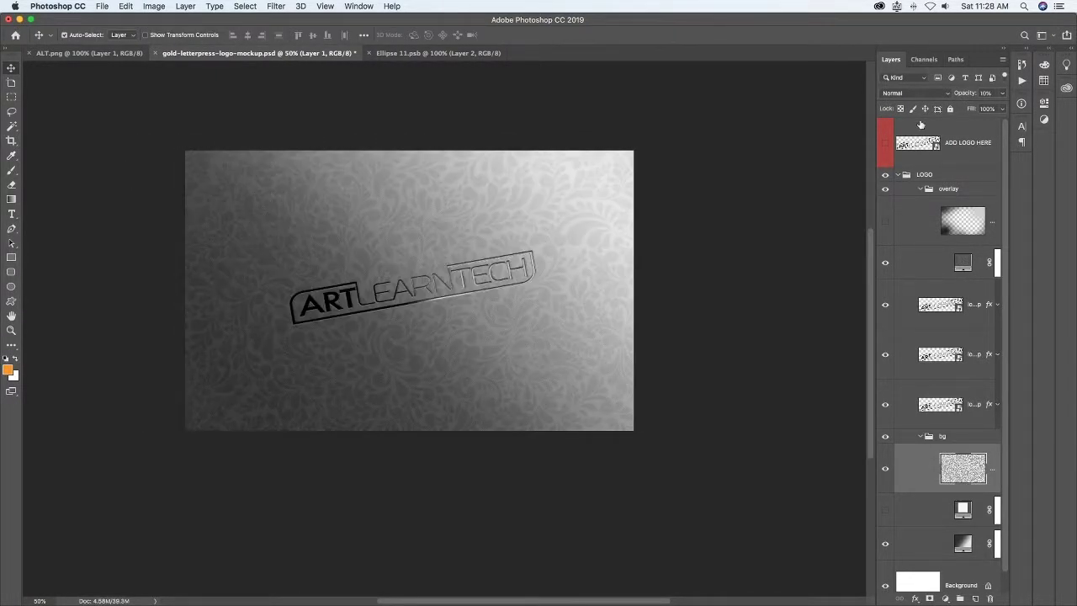
{"action": "left_click", "coordinate": [1002, 93]}
{"action": "left_click_drag", "start_coordinate": [959, 109], "coordinate": [952, 112]}
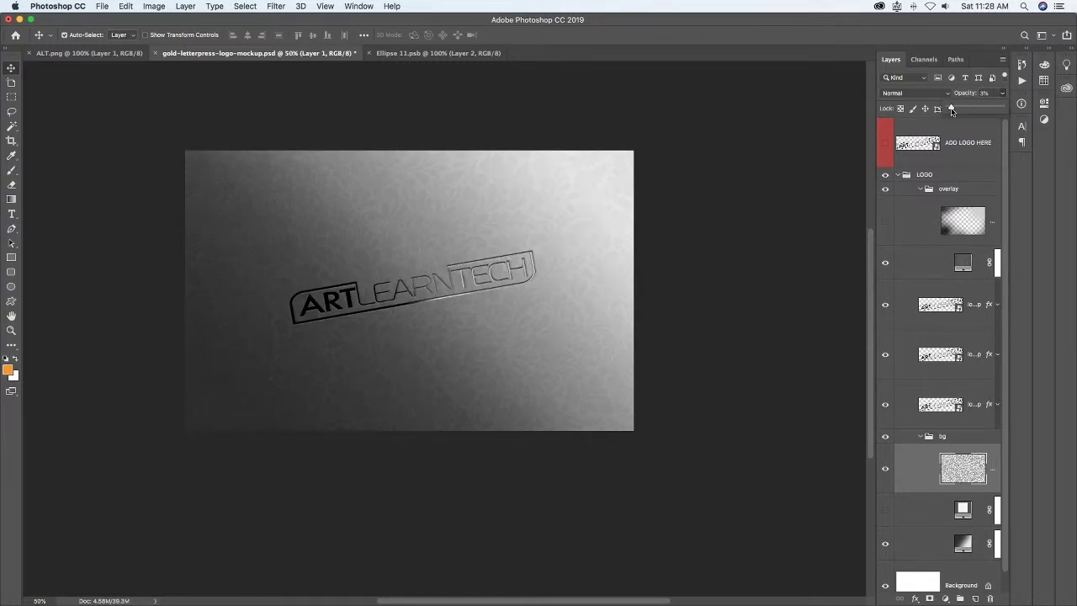
{"action": "left_click", "coordinate": [917, 93]}
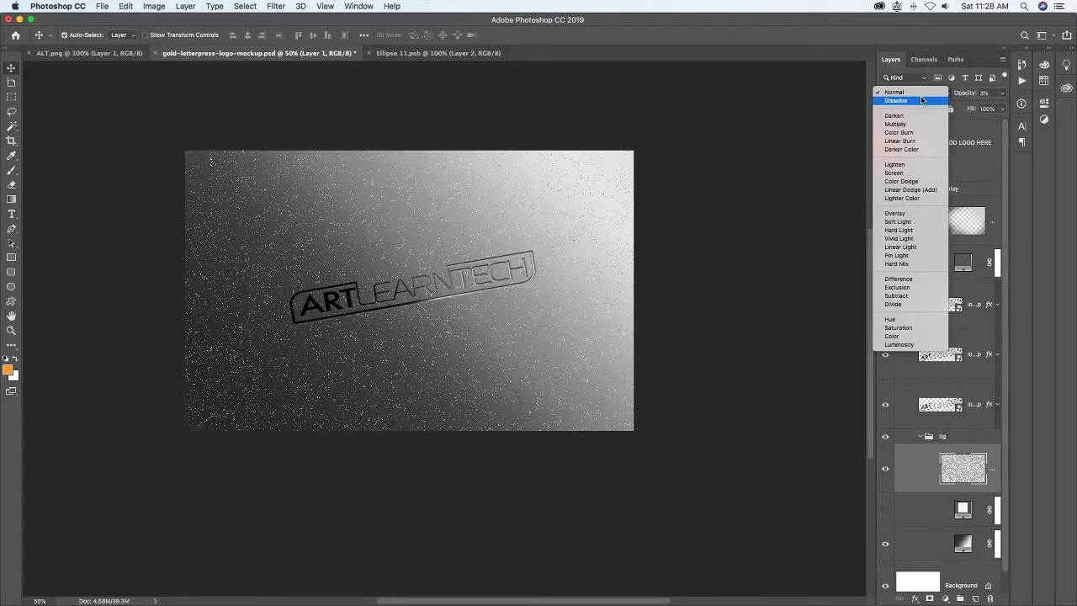
{"action": "left_click", "coordinate": [920, 100]}
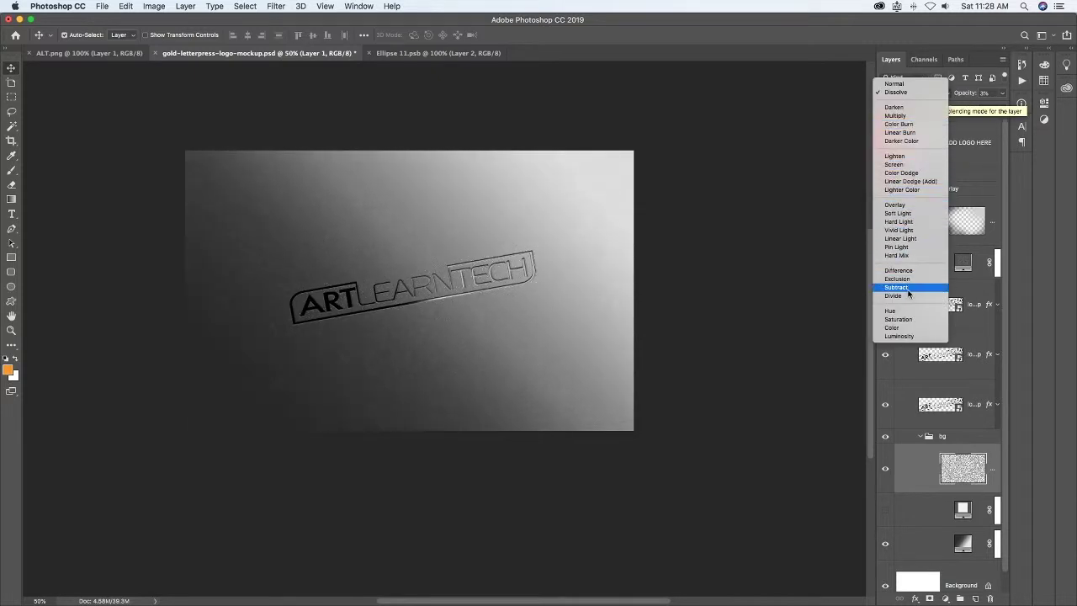
{"action": "left_click", "coordinate": [905, 336]}
{"action": "left_click_drag", "start_coordinate": [192, 105], "coordinate": [135, 61]}
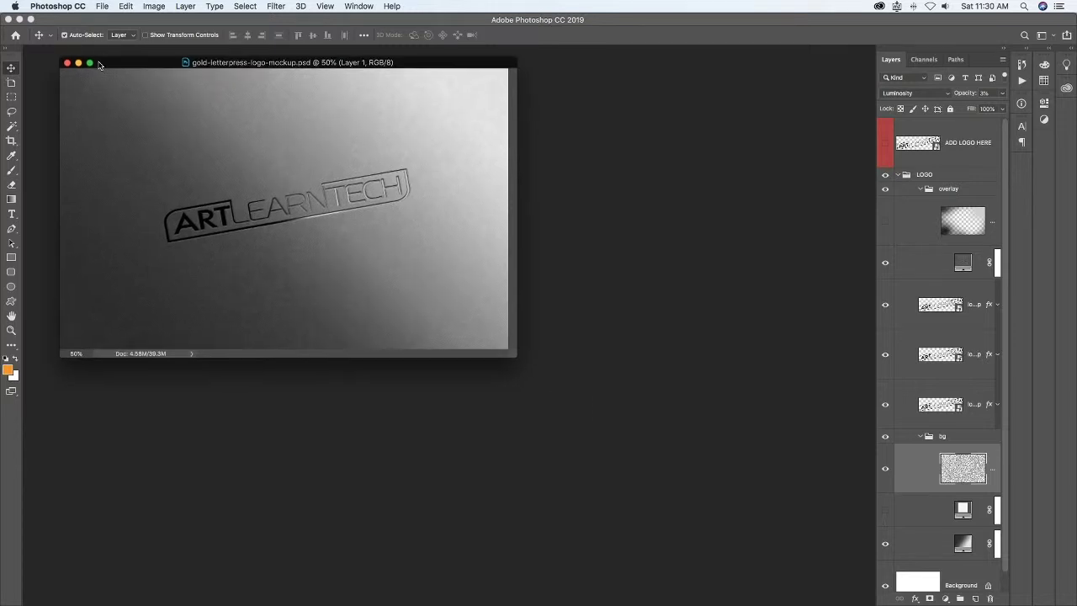
- Open Outdoor-Advertising-Mockup.psd from Recents, move its window beside the letterpress file and zoom out
{"action": "left_click", "coordinate": [102, 6]}
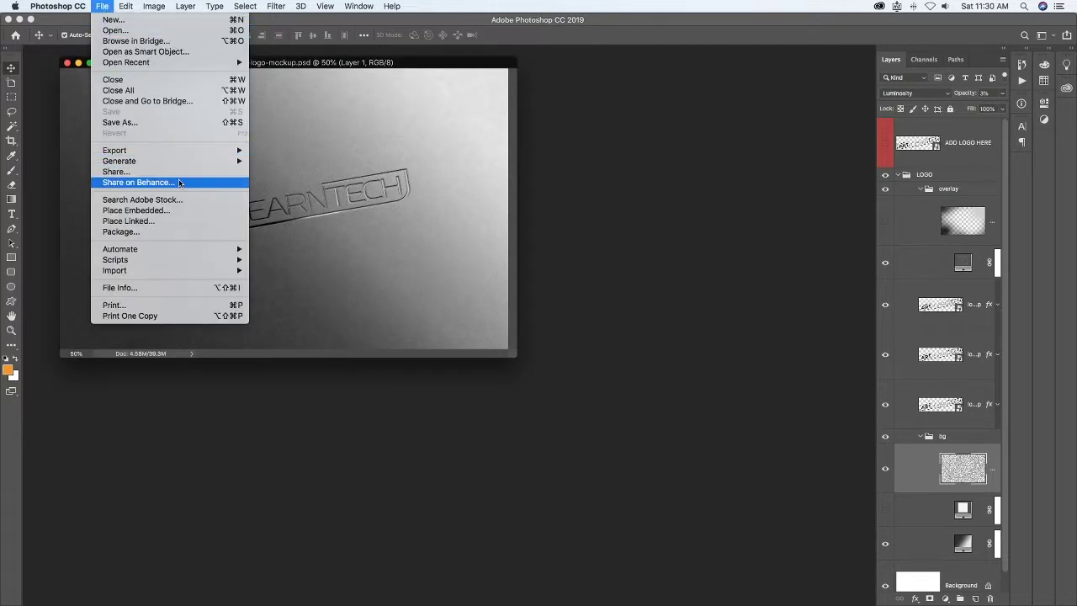
{"action": "left_click", "coordinate": [156, 32]}
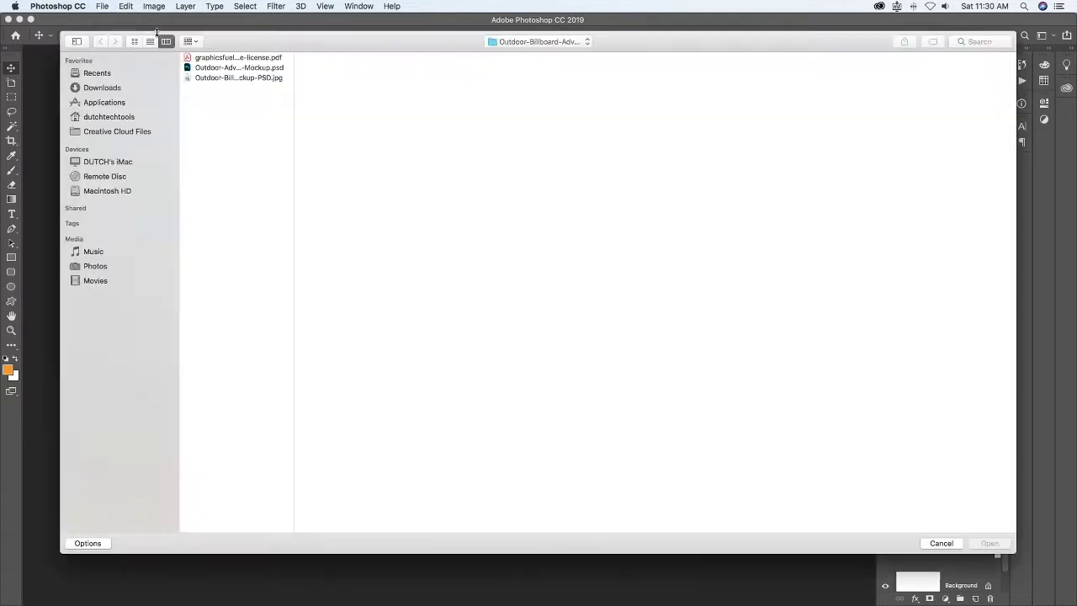
{"action": "left_click", "coordinate": [101, 74]}
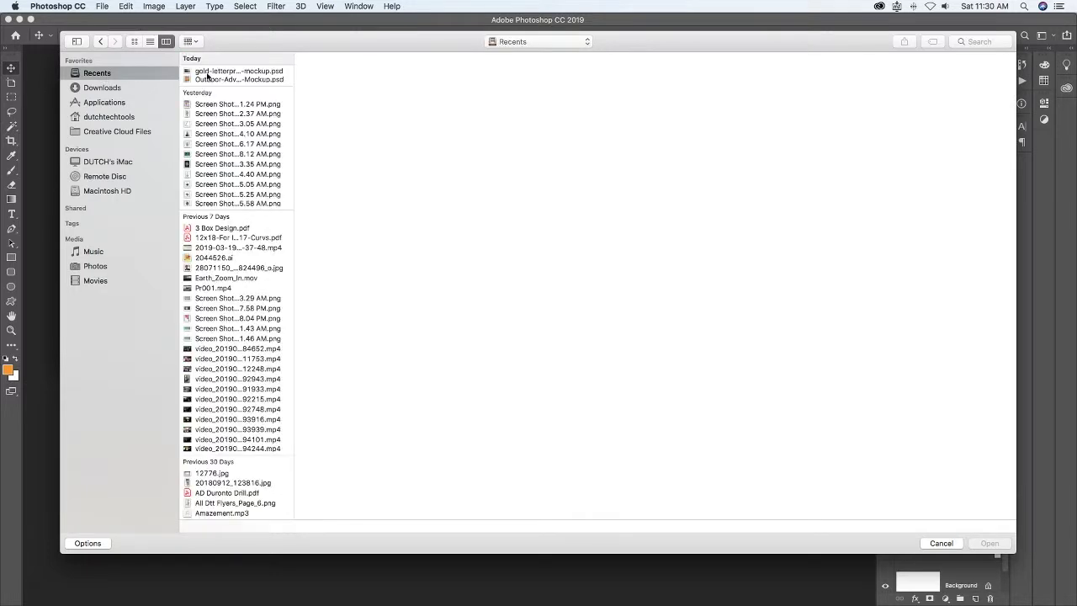
{"action": "left_click", "coordinate": [991, 544]}
{"action": "mouse_move", "coordinate": [711, 126]}
{"action": "left_mouse_down"}
{"action": "mouse_move", "coordinate": [563, 69]}
{"action": "mouse_move", "coordinate": [670, 88]}
{"action": "left_mouse_up"}
{"action": "left_click", "coordinate": [659, 284], "text": "alt"}
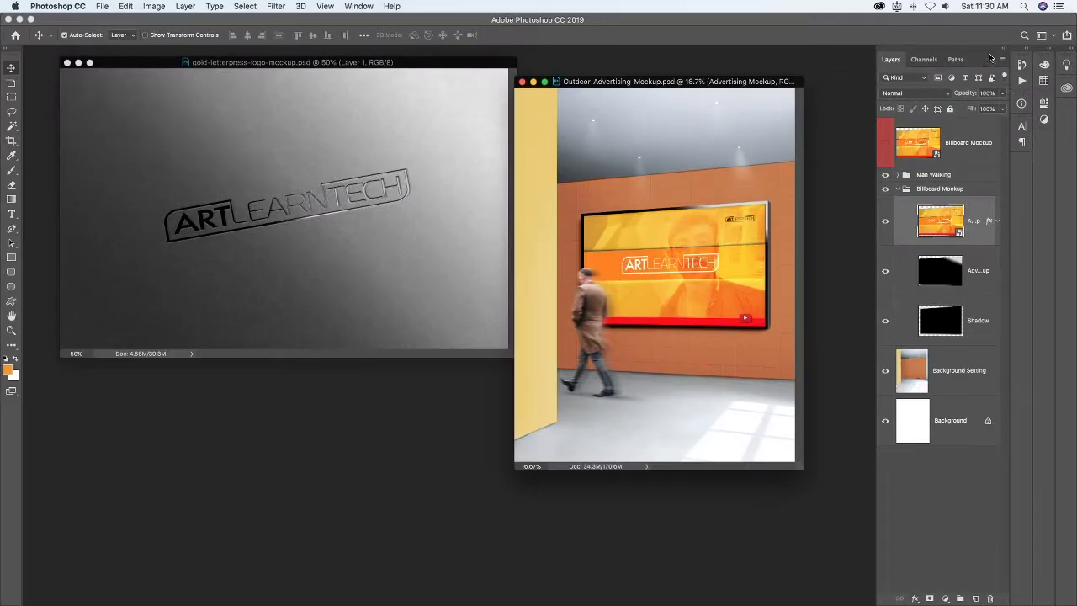
- Select all of the letterpress image and open the billboard's smart object contents
{"action": "left_click", "coordinate": [1005, 50]}
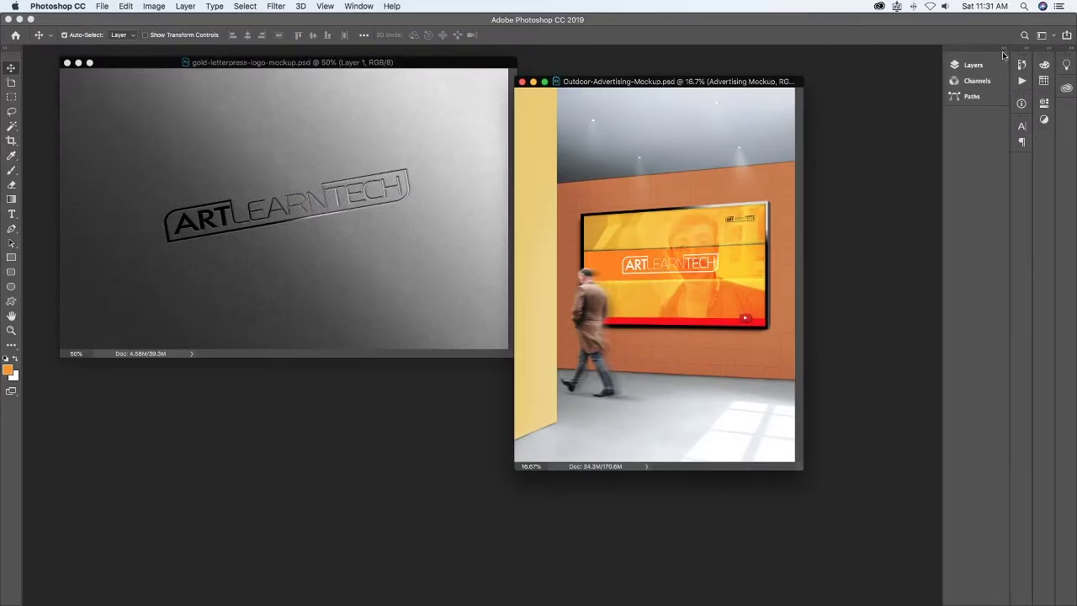
{"action": "left_click_drag", "start_coordinate": [661, 111], "coordinate": [678, 109]}
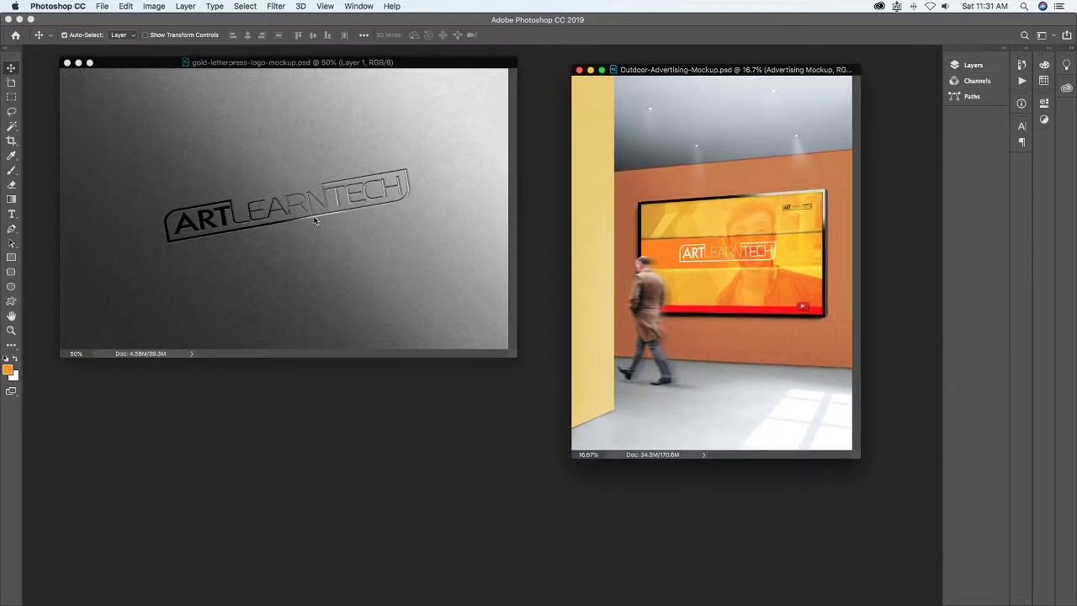
{"action": "left_click", "coordinate": [126, 217]}
{"action": "key", "text": "super+a"}
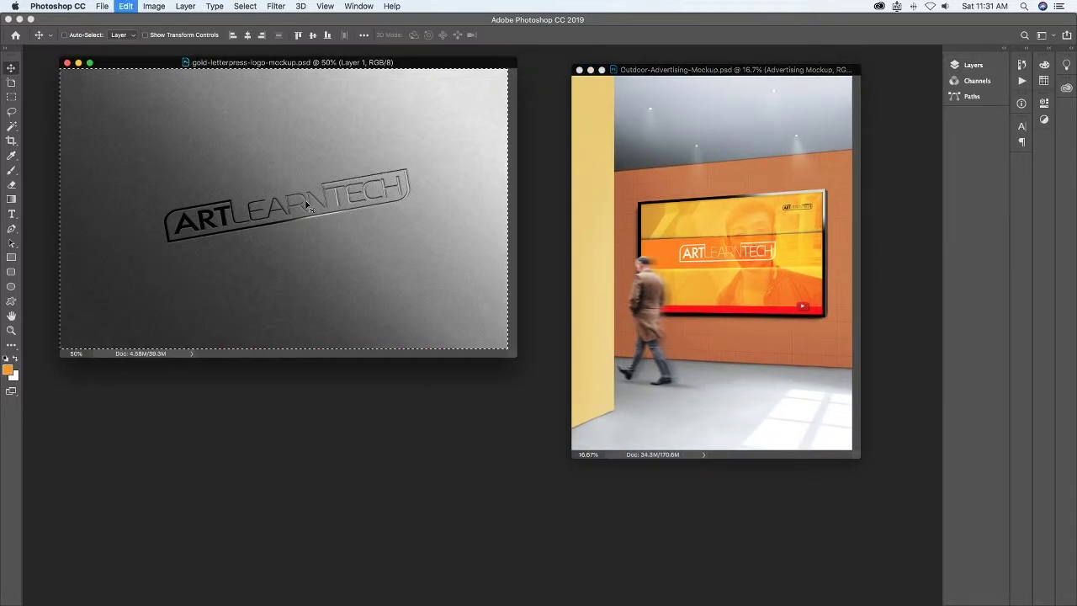
{"action": "left_click", "coordinate": [728, 254]}
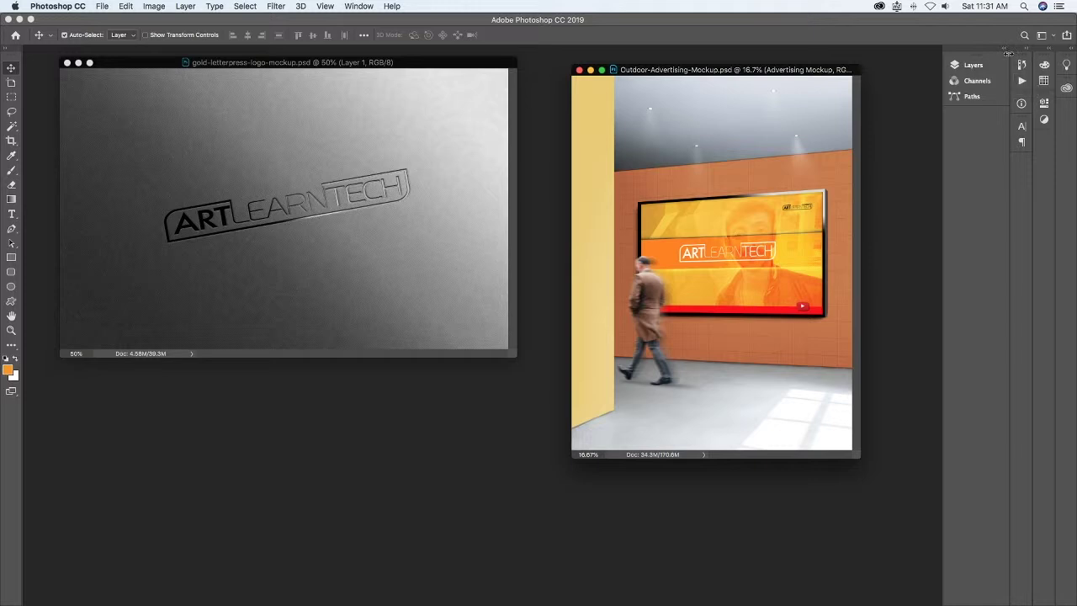
{"action": "left_click", "coordinate": [1006, 53]}
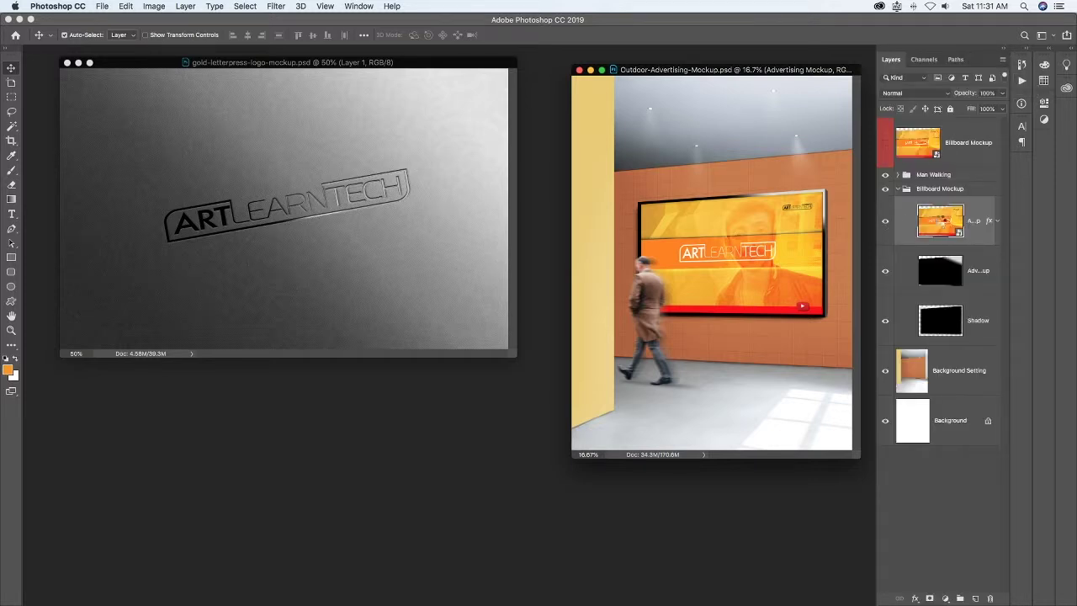
{"action": "double_click", "coordinate": [940, 220]}
- Hide the YouTube icon, orange artwork and red bar layers, then paste and enlarge the letterpress image
{"action": "left_click", "coordinate": [884, 143]}
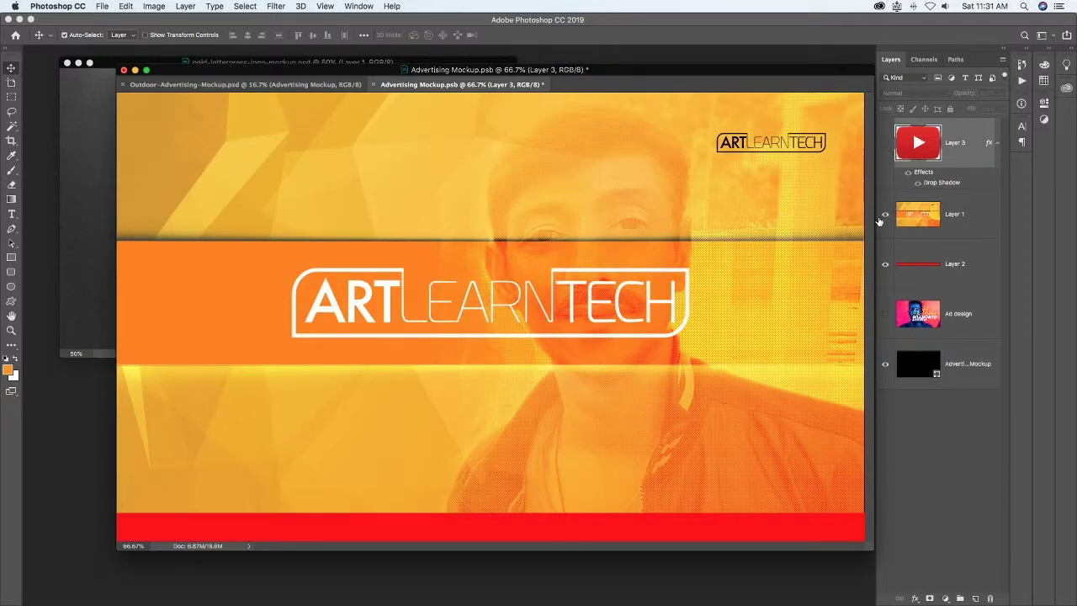
{"action": "left_click", "coordinate": [885, 214]}
{"action": "left_click", "coordinate": [885, 264]}
{"action": "left_click", "coordinate": [919, 266]}
{"action": "key", "text": "super+v"}
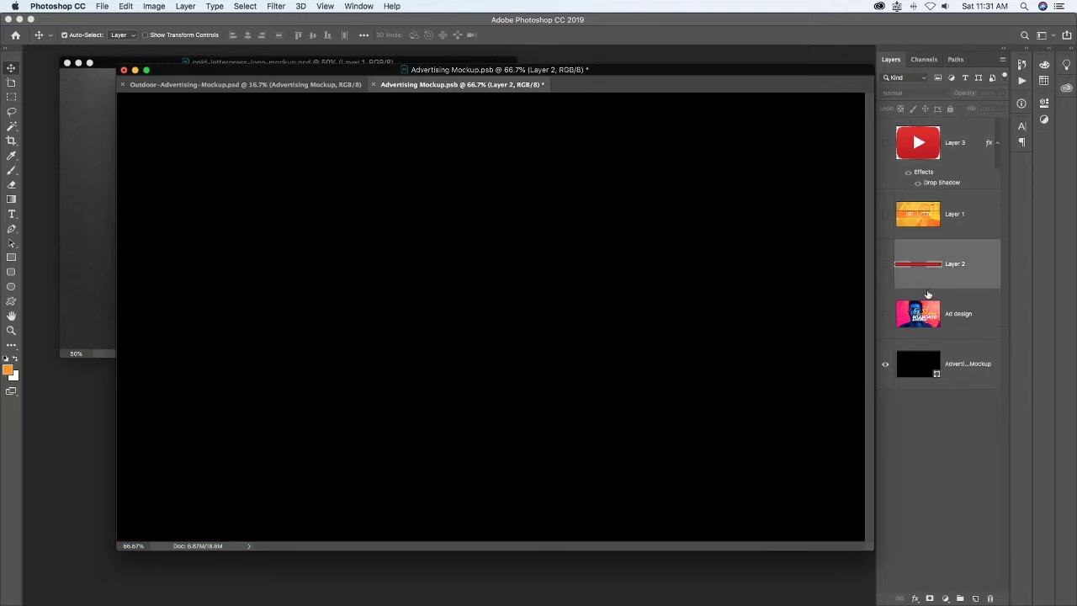
{"action": "left_click", "coordinate": [526, 269], "text": "alt"}
{"action": "key", "text": "super+t"}
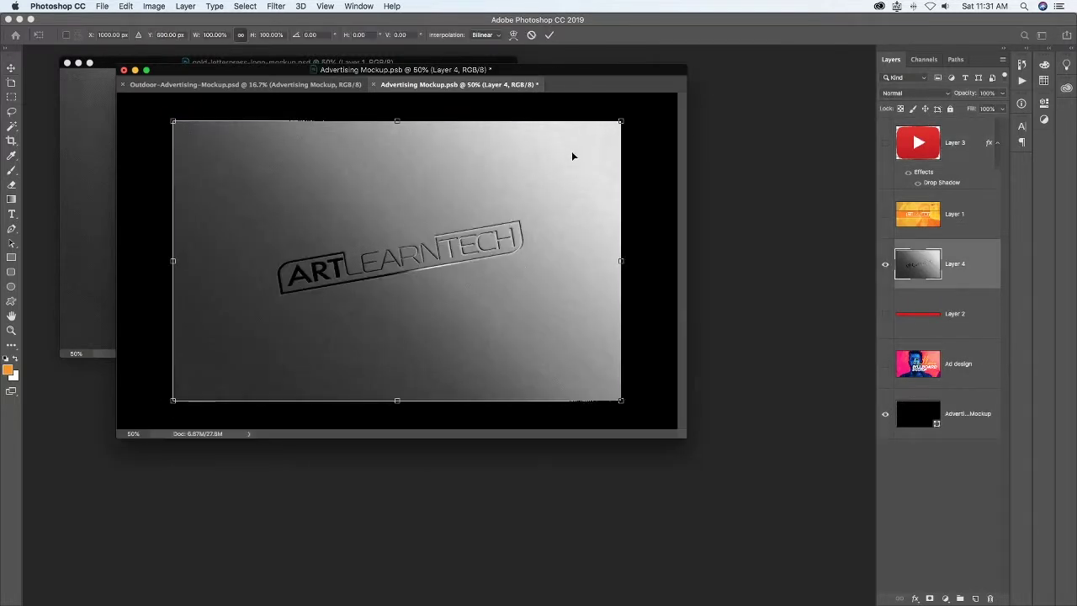
{"action": "mouse_move", "coordinate": [619, 120]}
{"action": "left_mouse_down"}
{"action": "mouse_move", "coordinate": [671, 118]}
{"action": "mouse_move", "coordinate": [677, 104]}
{"action": "left_mouse_up"}
{"action": "key", "text": "Return"}
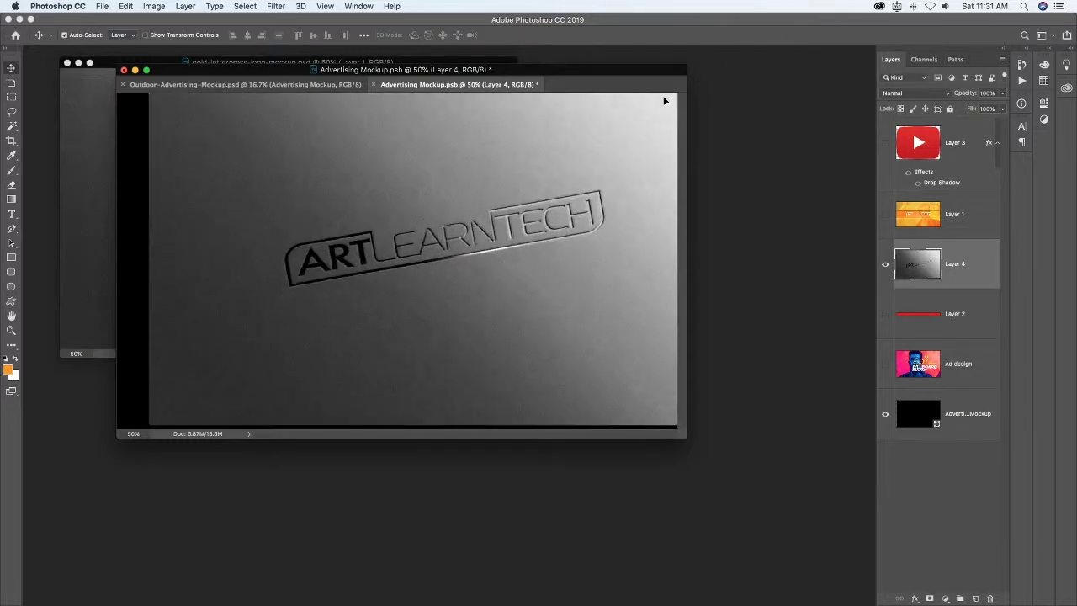
- Nudge the image left over the black strip, deselect, save the smart object, and zoom out on the billboard
{"action": "left_click_drag", "start_coordinate": [505, 108], "coordinate": [463, 124]}
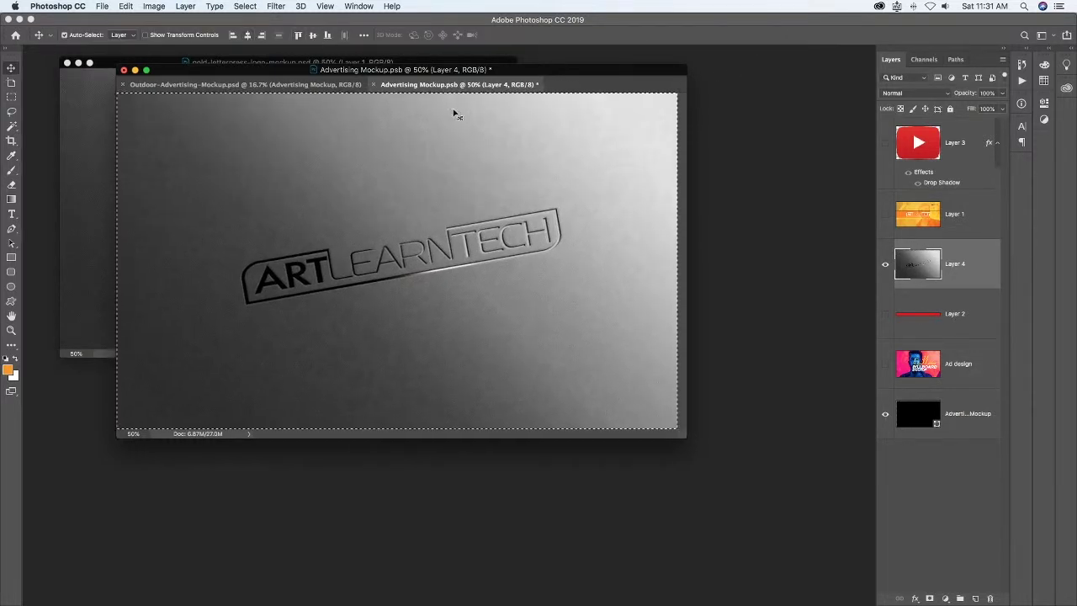
{"action": "key", "text": "ctrl+d"}
{"action": "key", "text": "ctrl+s"}
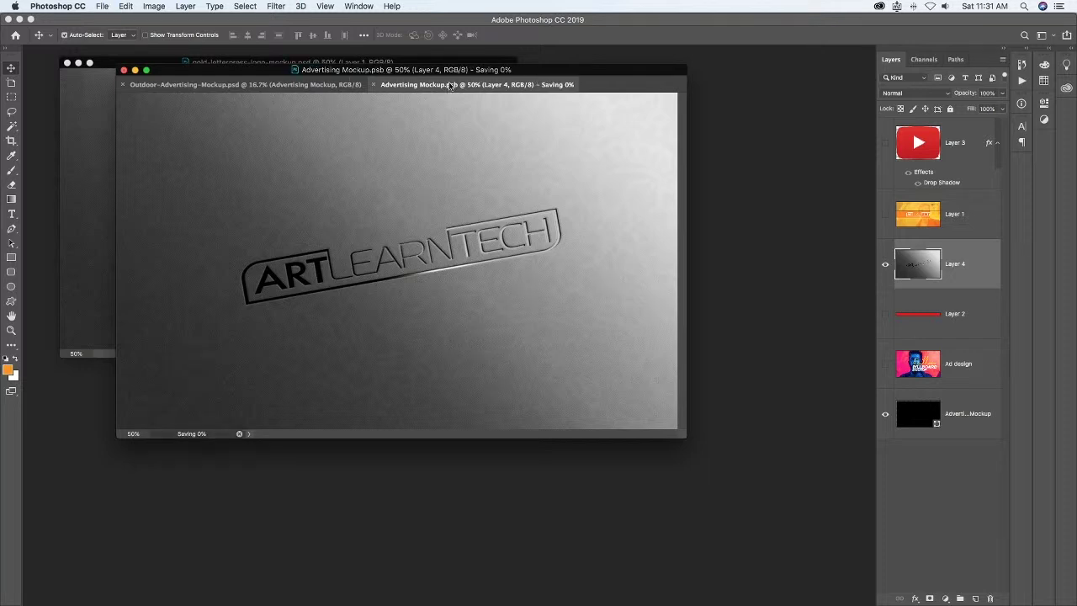
{"action": "left_click", "coordinate": [345, 84]}
{"action": "left_click_drag", "start_coordinate": [561, 87], "coordinate": [668, 147]}
{"action": "key", "text": "ctrl+minus"}
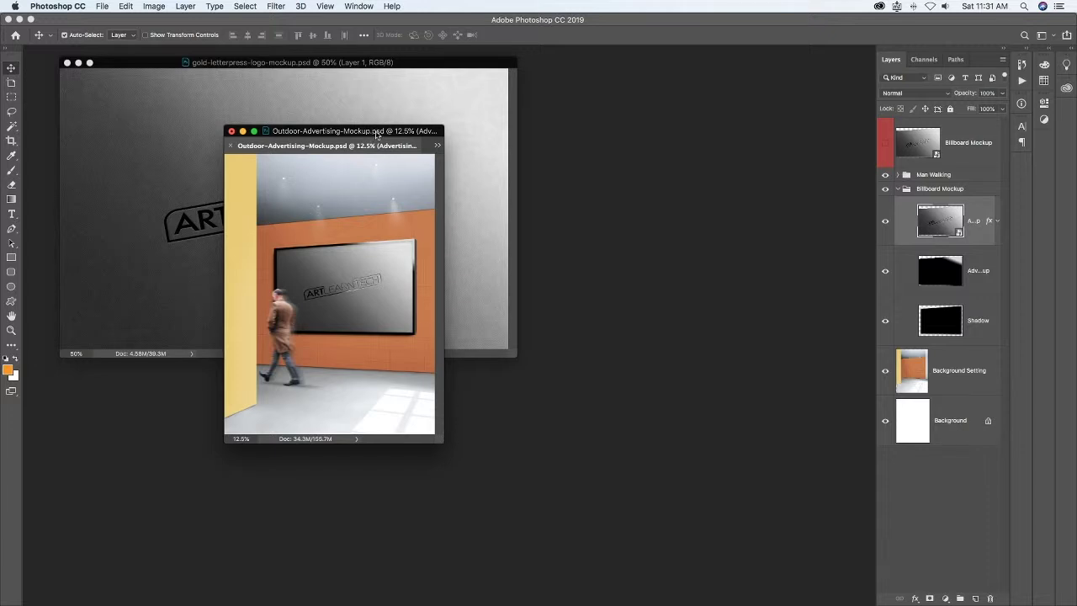
- Reposition, resize and zoom the billboard and letterpress windows to view the orange ad on the wall
{"action": "left_click_drag", "start_coordinate": [376, 134], "coordinate": [686, 75]}
{"action": "key", "text": "ctrl+plus"}
{"action": "key", "text": "ctrl+plus"}
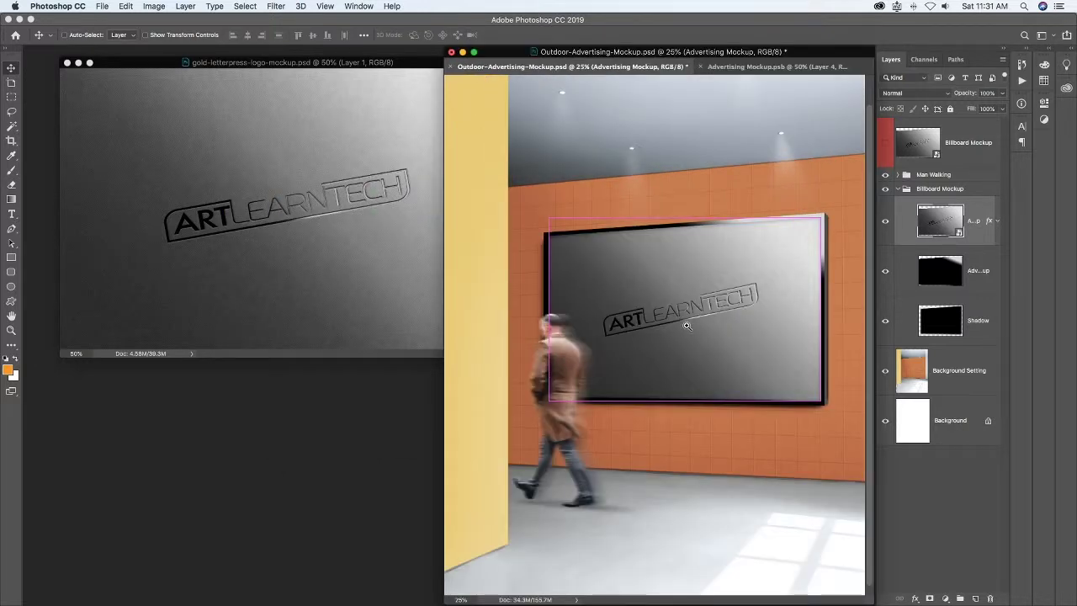
{"action": "left_click", "coordinate": [676, 356], "text": "alt"}
{"action": "left_click", "coordinate": [598, 286], "text": "alt"}
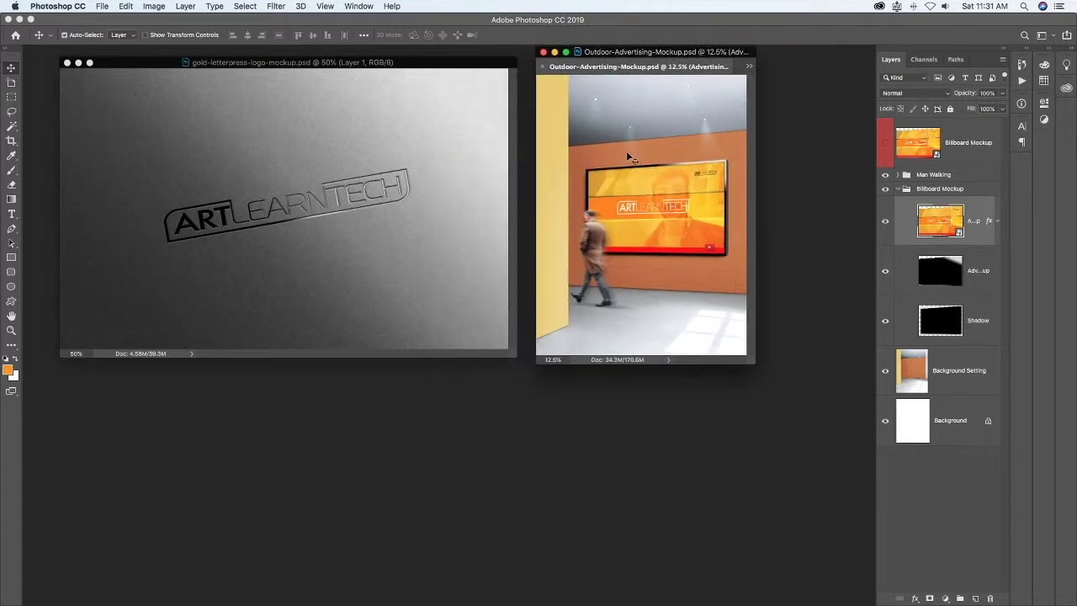
{"action": "left_click", "coordinate": [1004, 52]}
{"action": "left_click_drag", "start_coordinate": [755, 365], "coordinate": [933, 602]}
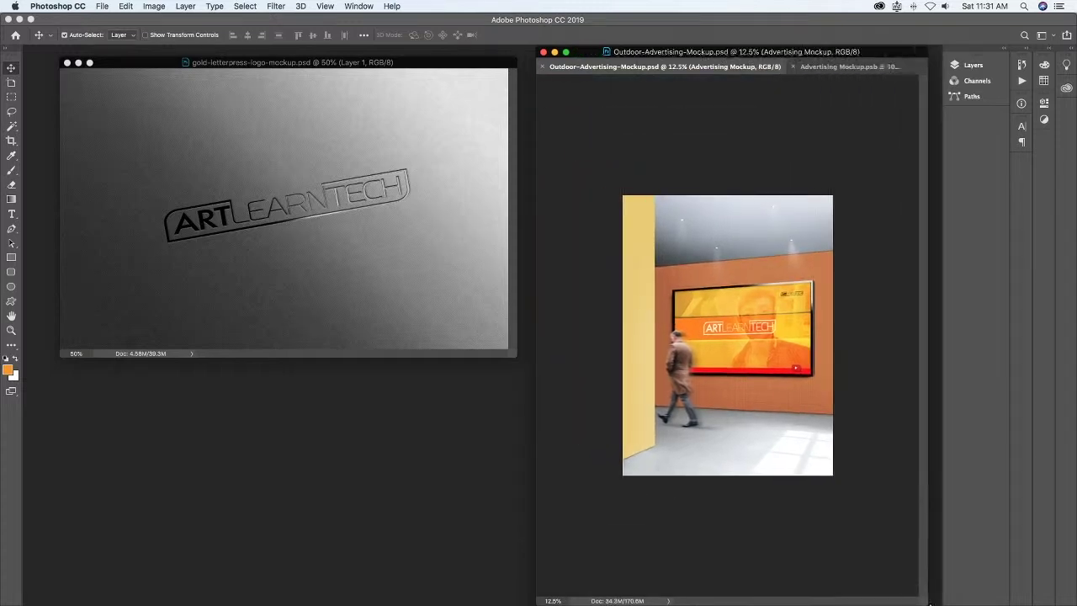
{"action": "left_click", "coordinate": [725, 313]}
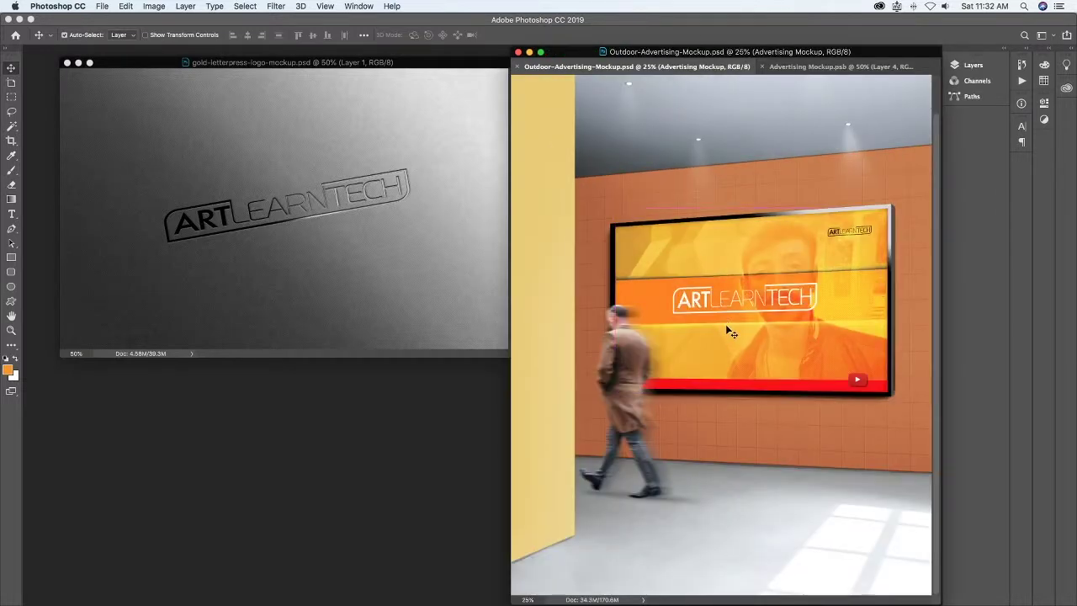
{"action": "double_click", "coordinate": [419, 60]}
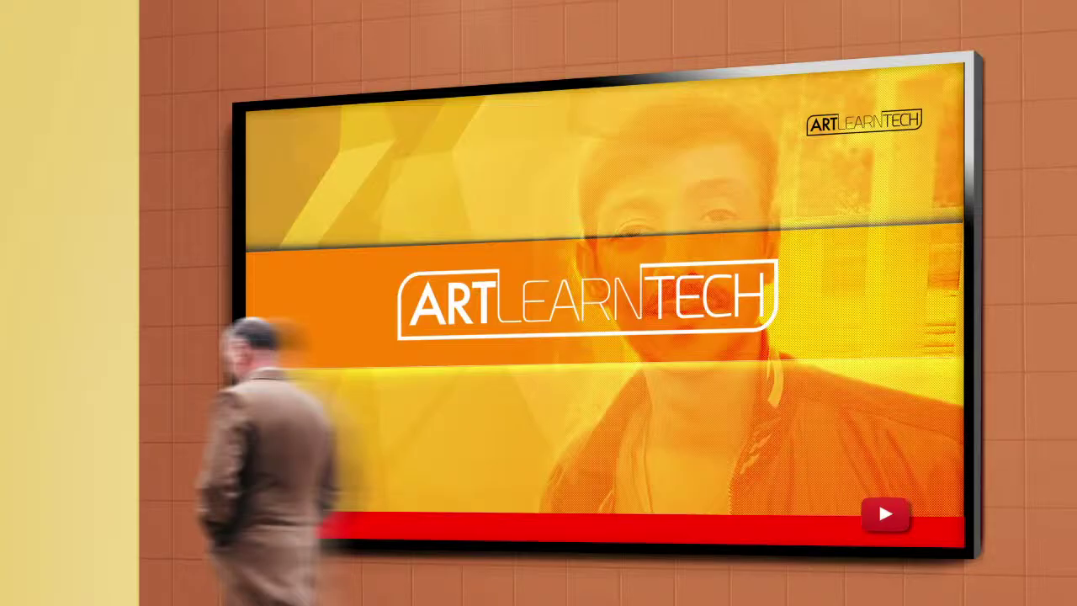